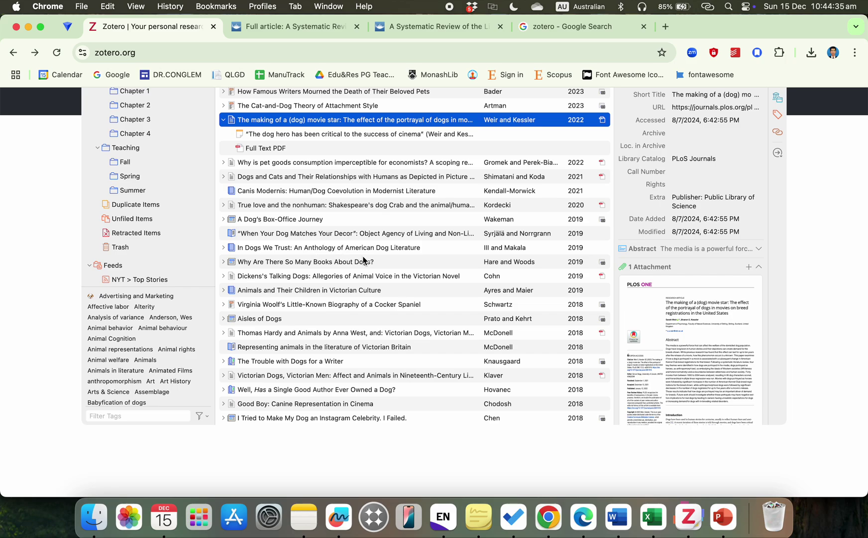
scroll(402, 270, "up", 10)
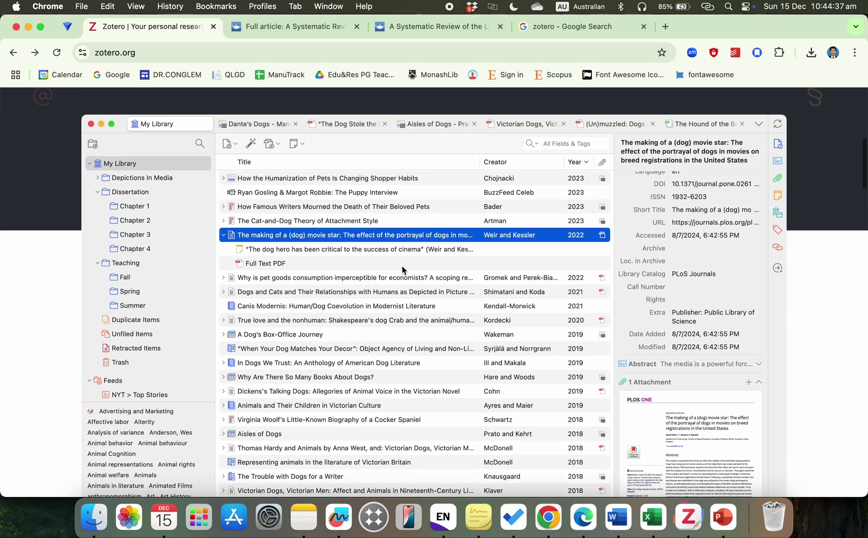
scroll(343, 269, "up", 5)
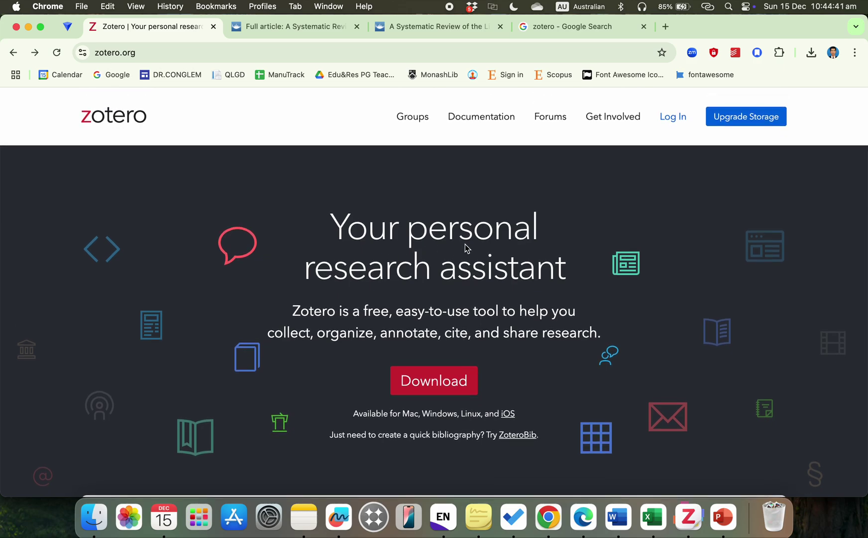
Step: Search Google for "endnote" in a new tab, open the official EndNote website and accept all its cookies
left_click(667, 27)
type("endnote")
key("Return")
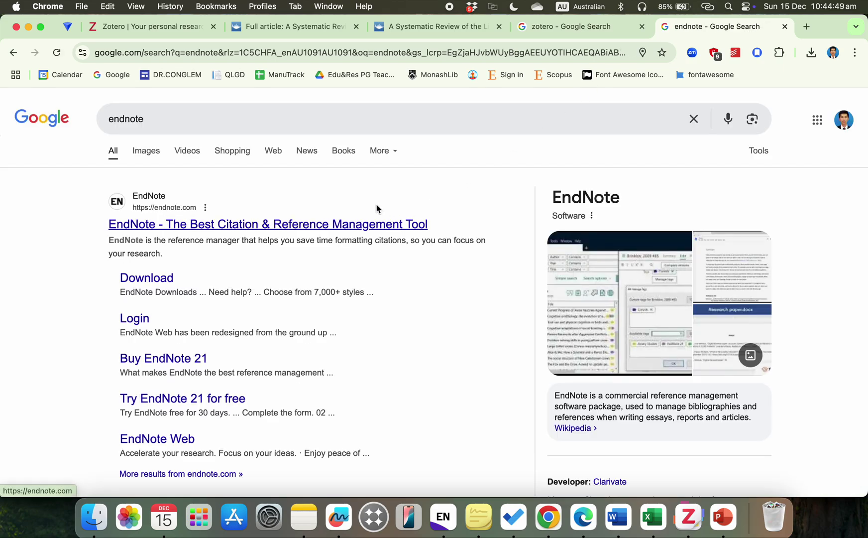
left_click(209, 222)
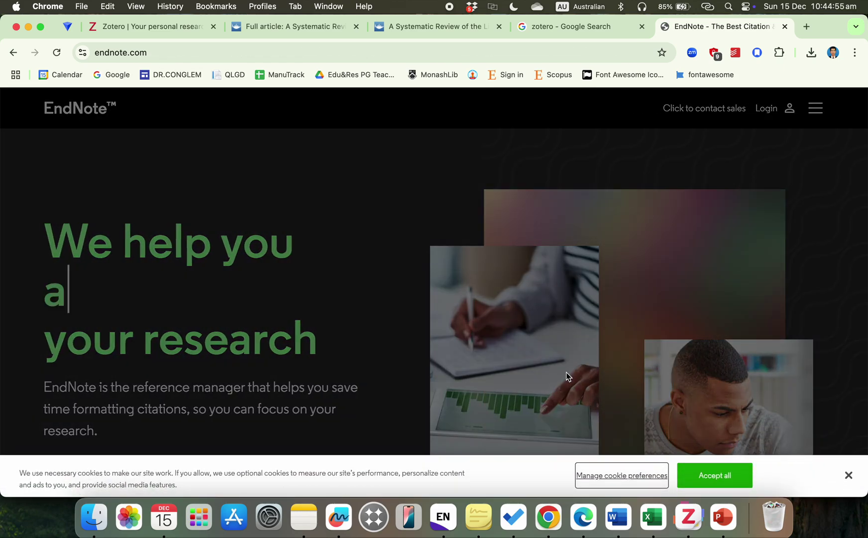
left_click(702, 470)
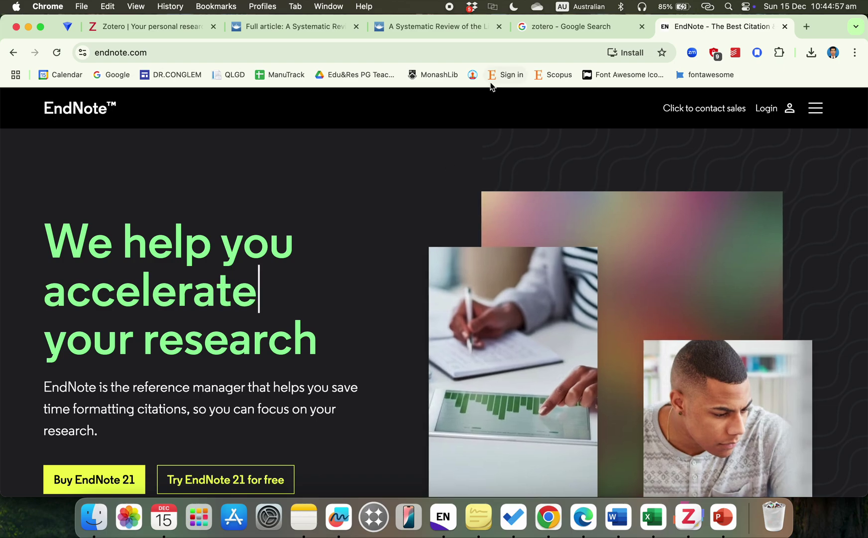
Step: Return to the Zotero website, open its download page and look through the desktop, browser connector and mobile options
left_click(184, 28)
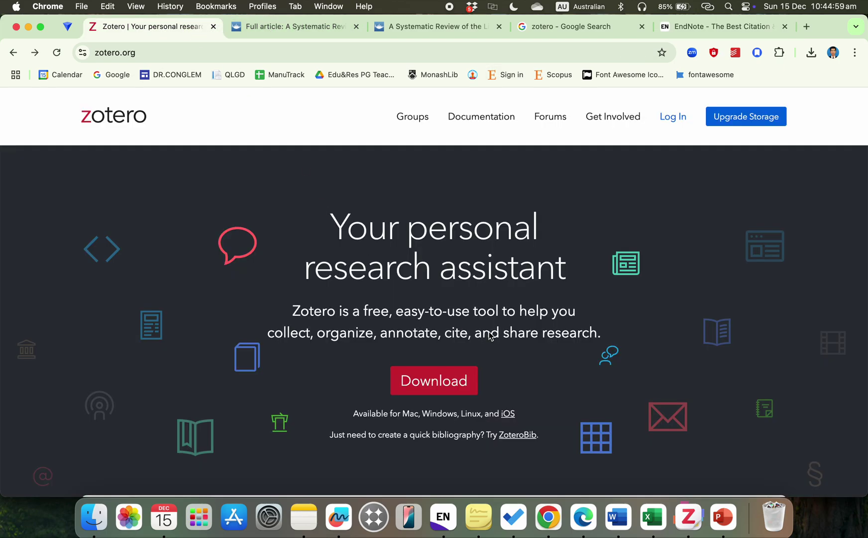
scroll(490, 337, "down", 2)
left_click(461, 330)
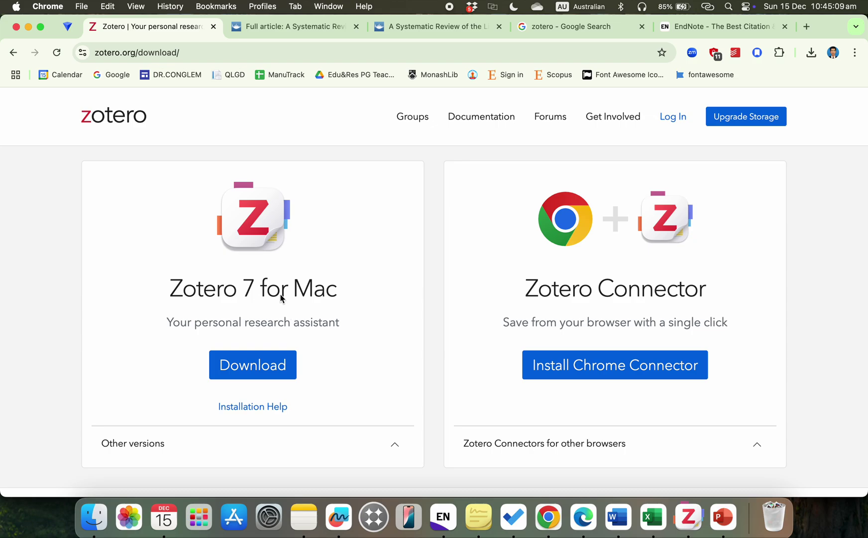
scroll(387, 339, "down", 7)
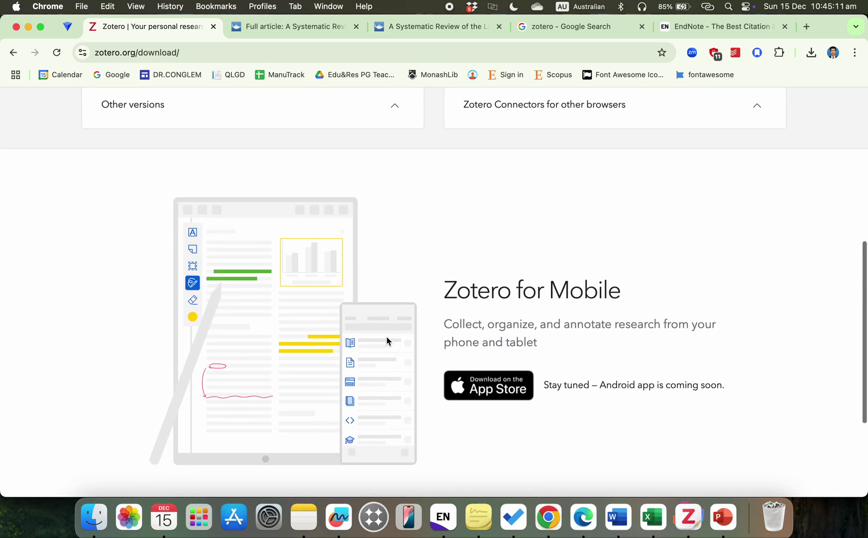
scroll(387, 339, "down", 3)
scroll(387, 339, "up", 4)
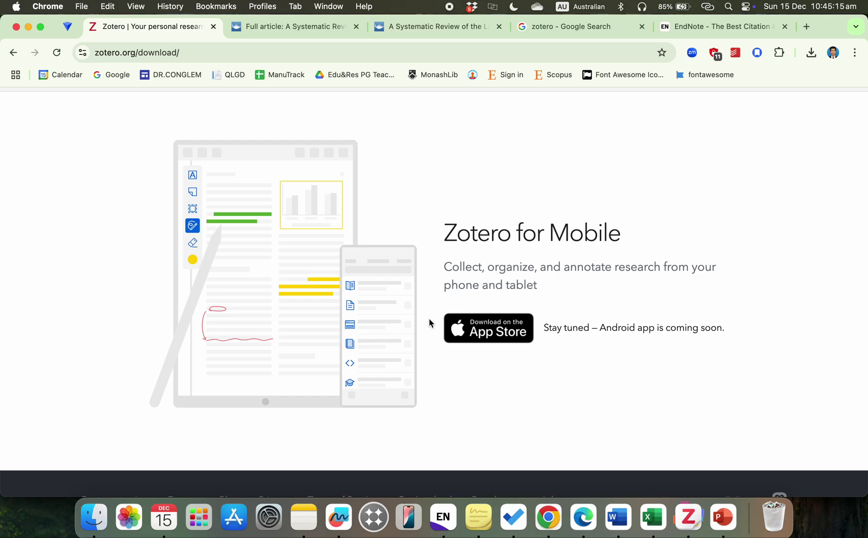
scroll(409, 329, "up", 6)
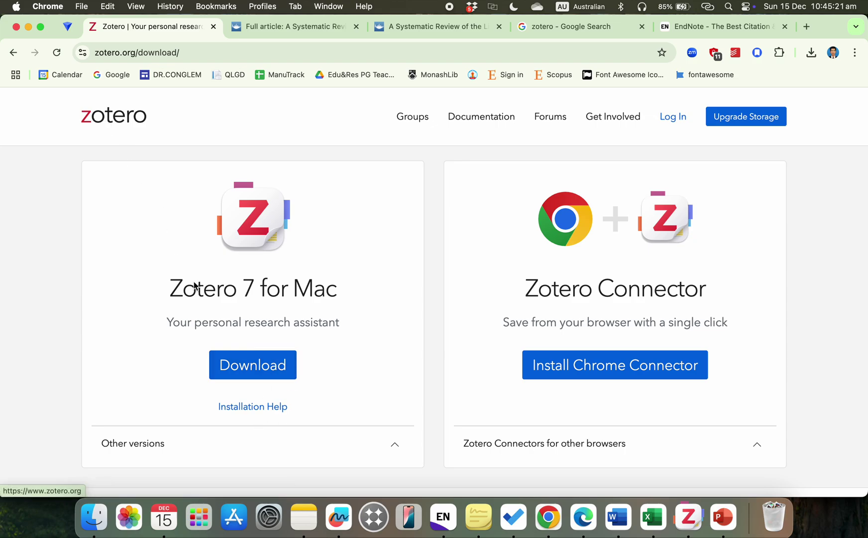
Step: Download Zotero 7 for Mac, save Zotero-7.0.11.dmg in the TUTORIAL folder, and check the download's progress
left_click(268, 362)
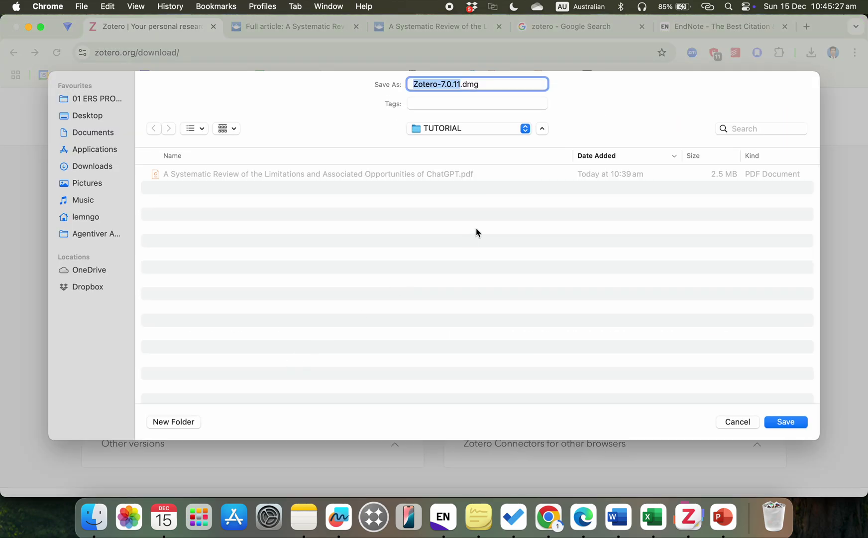
left_click(785, 422)
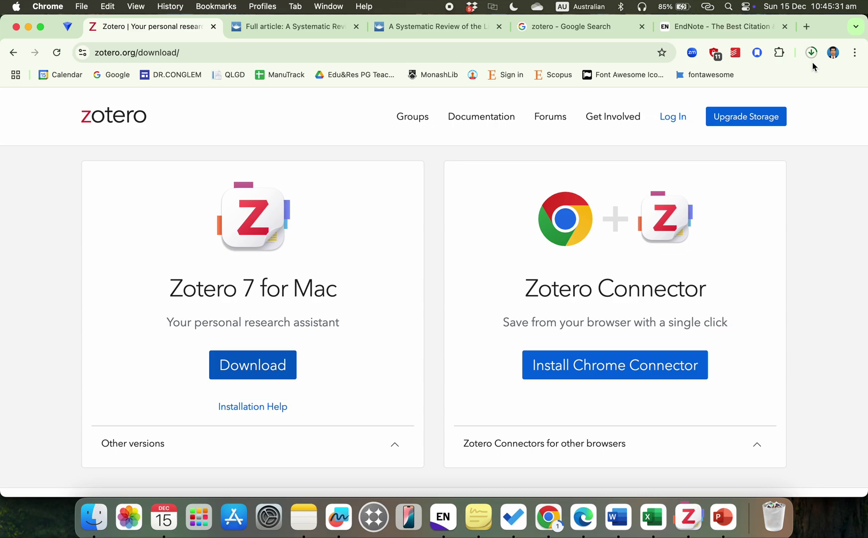
left_click(811, 56)
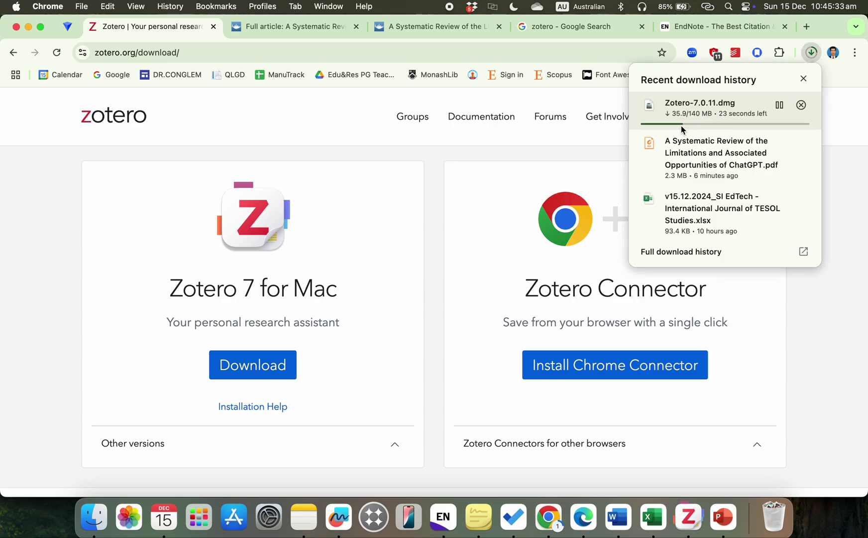
left_click(389, 223)
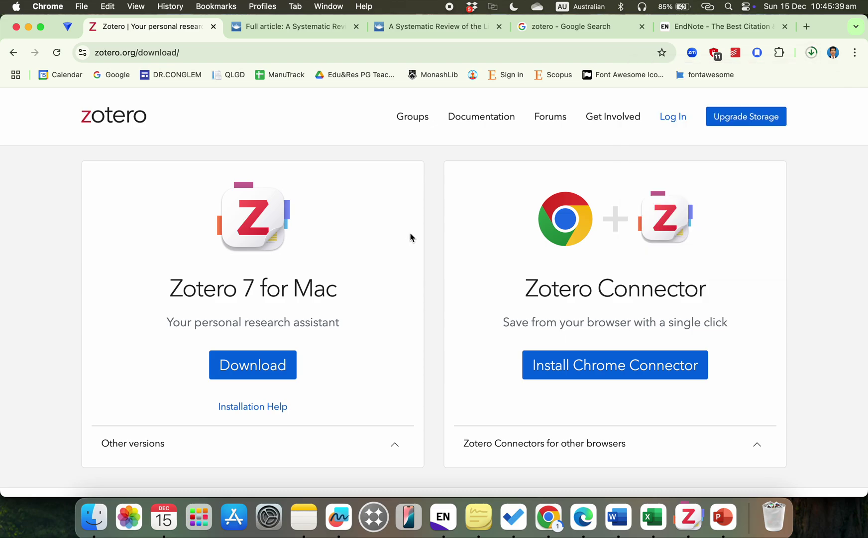
left_click(811, 52)
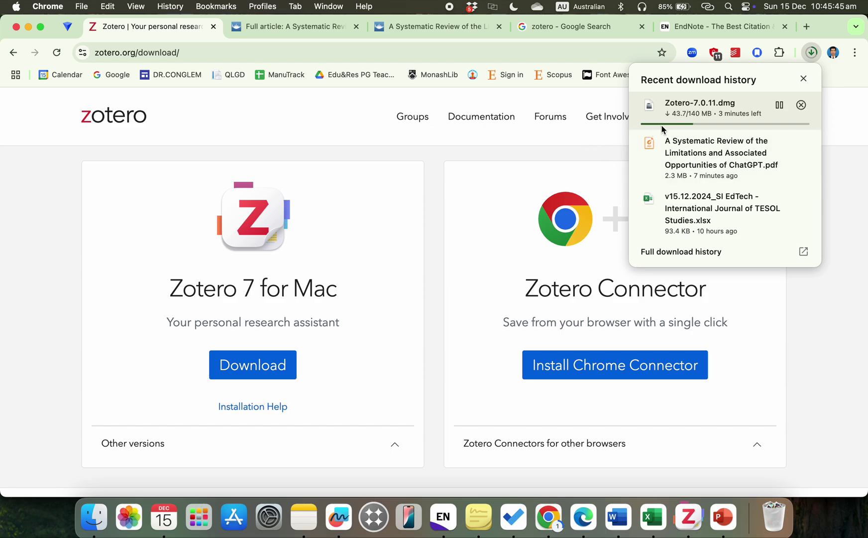
left_click(476, 197)
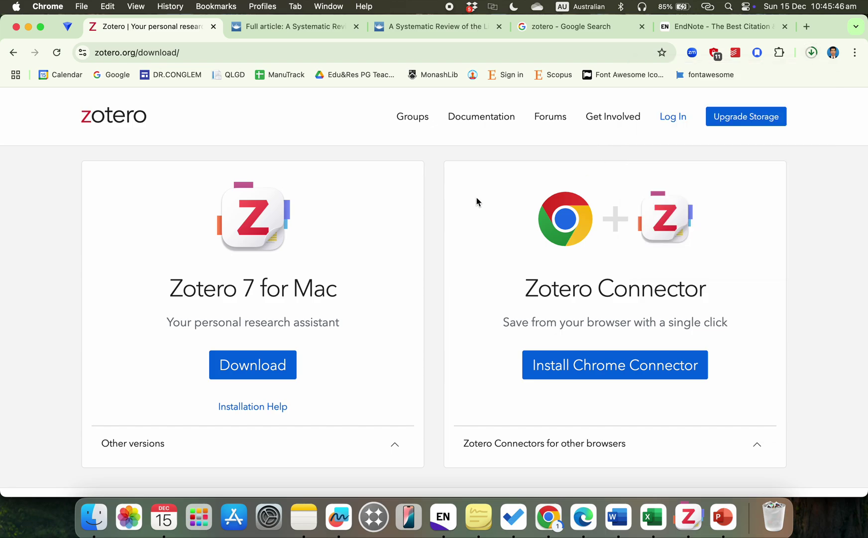
Step: Switch to the Zotero desktop app and look through the items stored in My Library
left_click(688, 513)
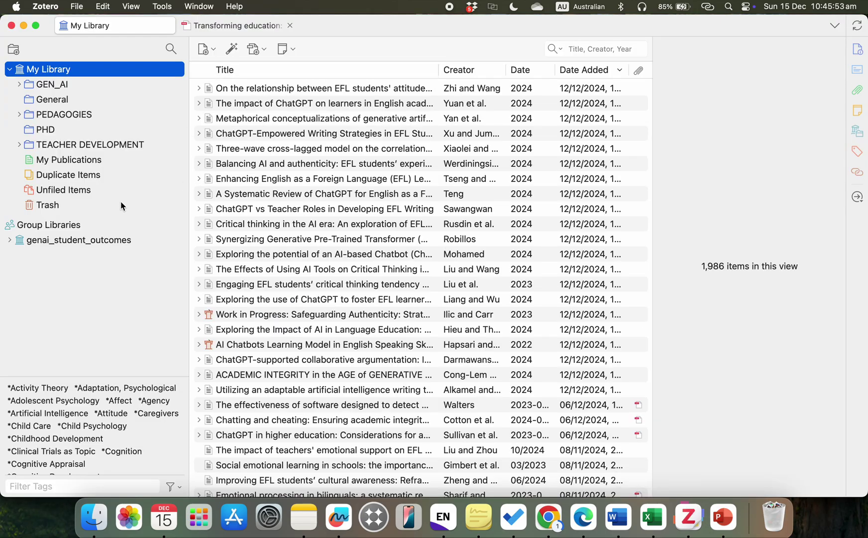
scroll(306, 210, "down", 10)
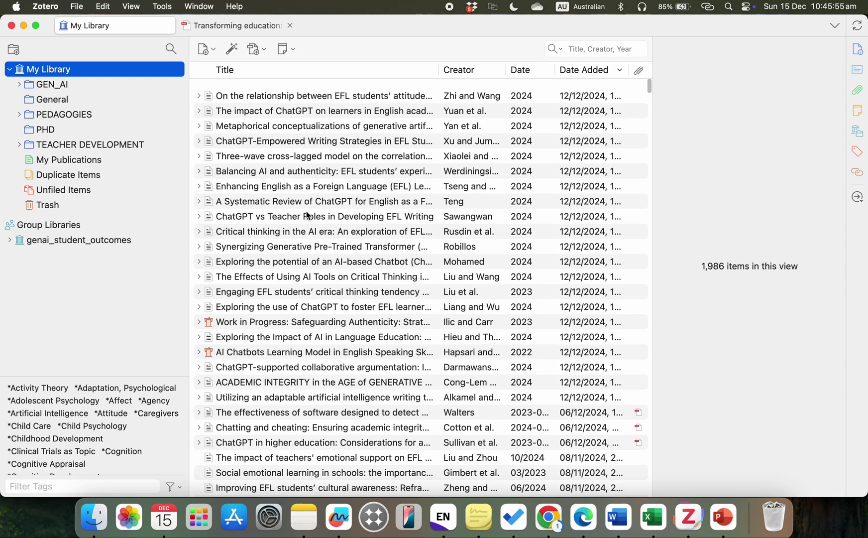
scroll(307, 216, "down", 15)
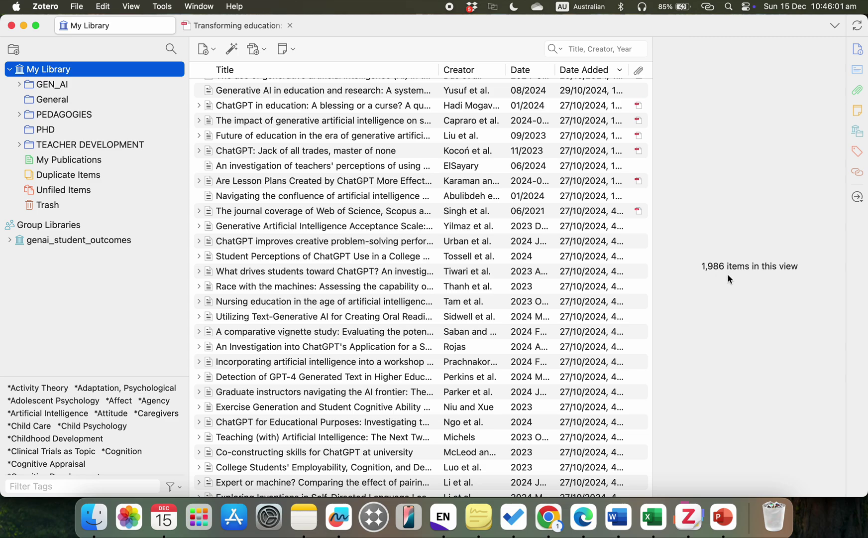
scroll(395, 277, "up", 15)
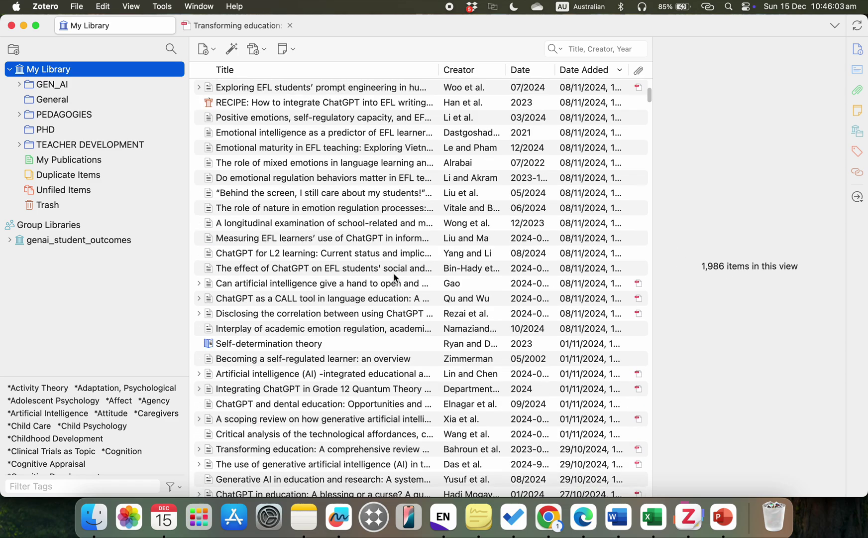
scroll(339, 256, "up", 10)
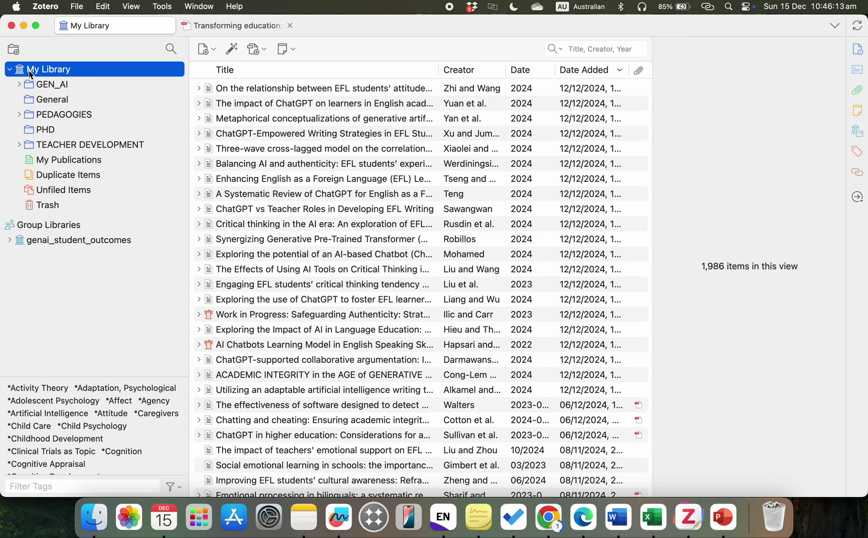
Step: Create a new collection named TUTORIAL in My Library
right_click(98, 75)
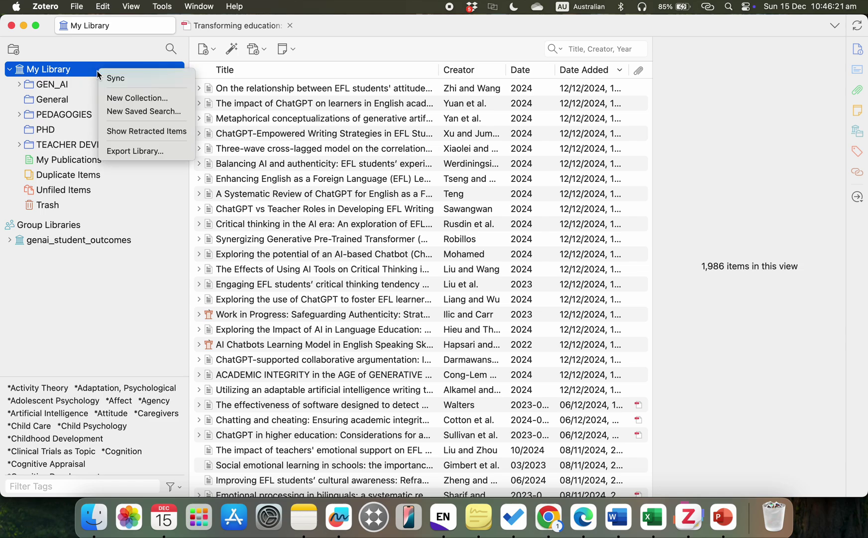
left_click(127, 97)
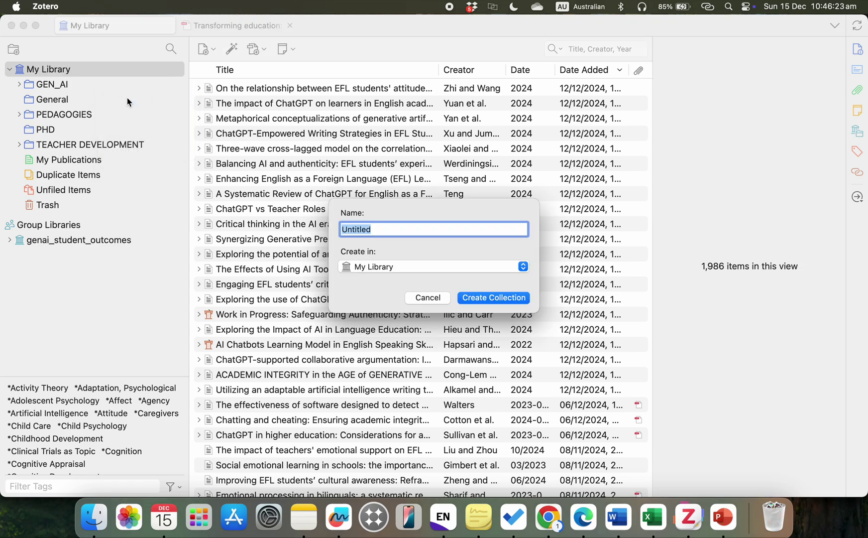
type("TUTORIAL")
key("Return")
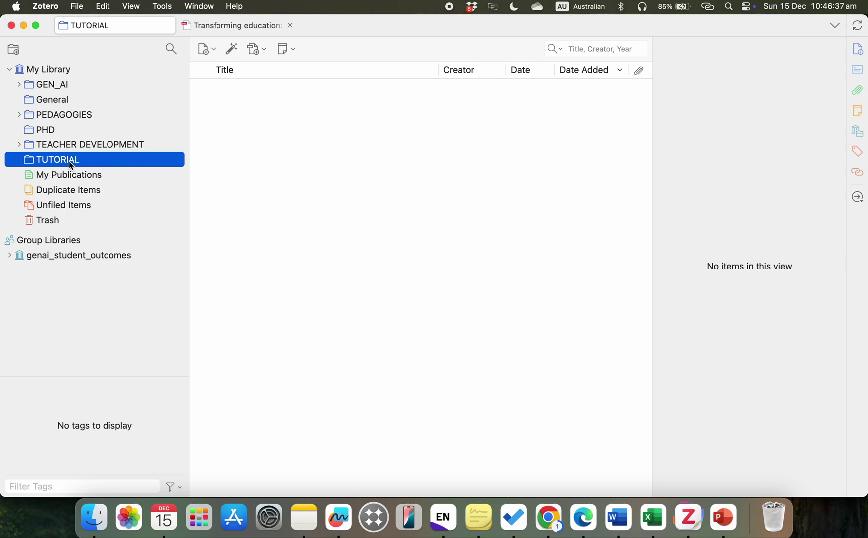
Step: Try moving the TUTORIAL collection onto My Library, and collapse the TEACHER DEVELOPMENT collection
left_click_drag(68, 161, 62, 71)
left_click_drag(51, 162, 43, 70)
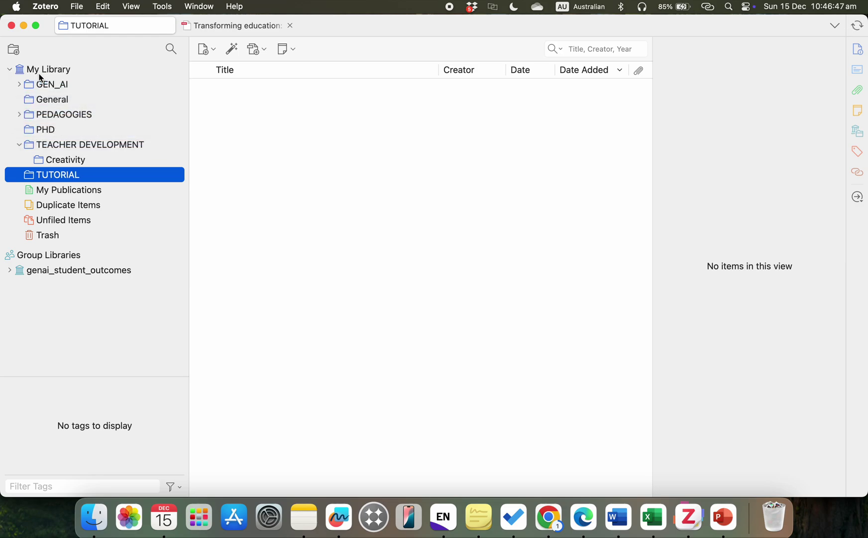
left_click(19, 145)
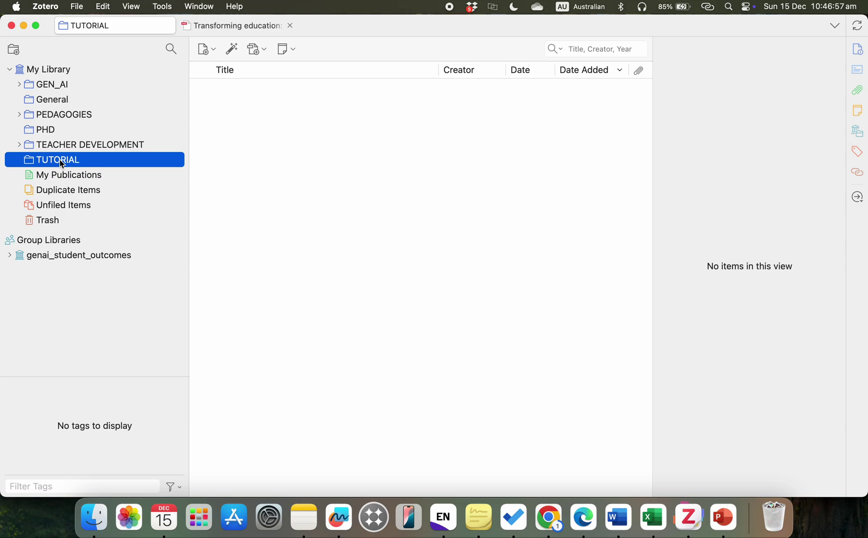
Step: Nest the TUTORIAL collection inside TEACHER DEVELOPMENT, and move it back to the top level of My Library
left_click_drag(61, 163, 62, 143)
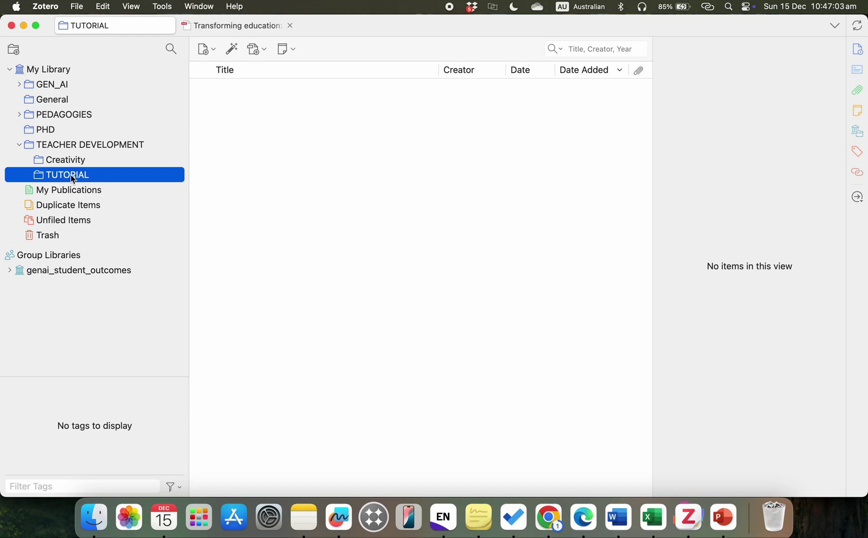
left_click_drag(71, 176, 45, 137)
left_click_drag(44, 175, 33, 70)
left_click(18, 145)
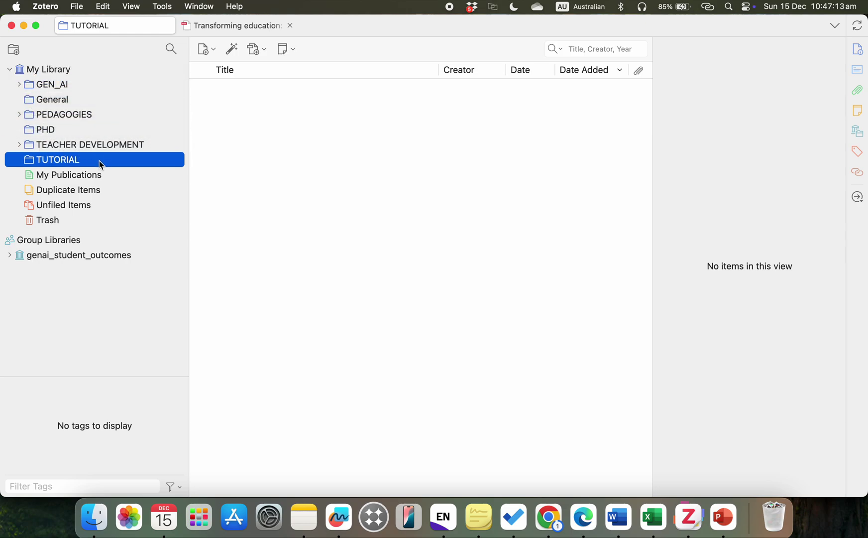
left_click(215, 192)
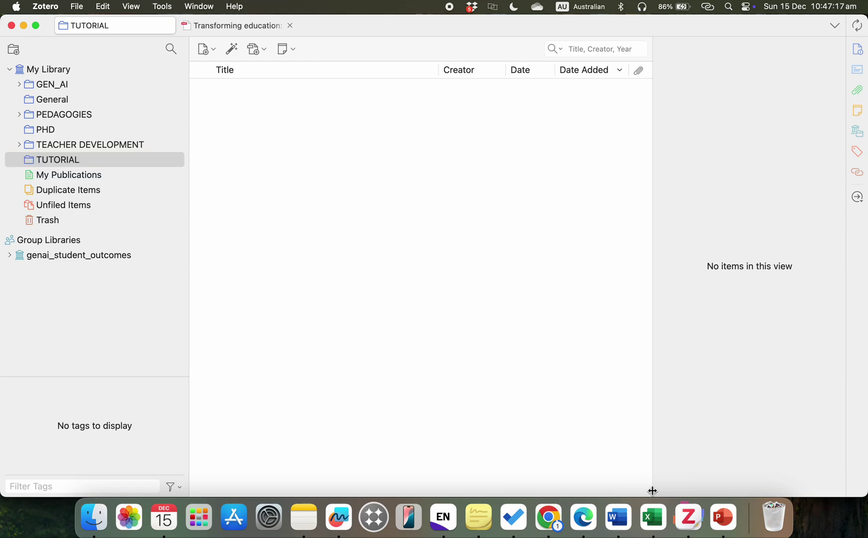
Step: Switch to PowerPoint and change the title of slide 4 to "2. Import and edit a reference entry"
left_click(724, 517)
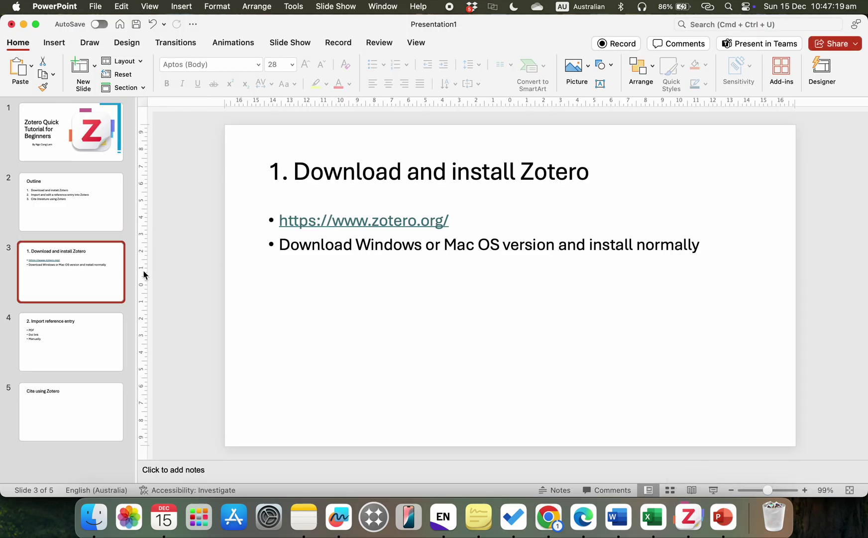
left_click(66, 340)
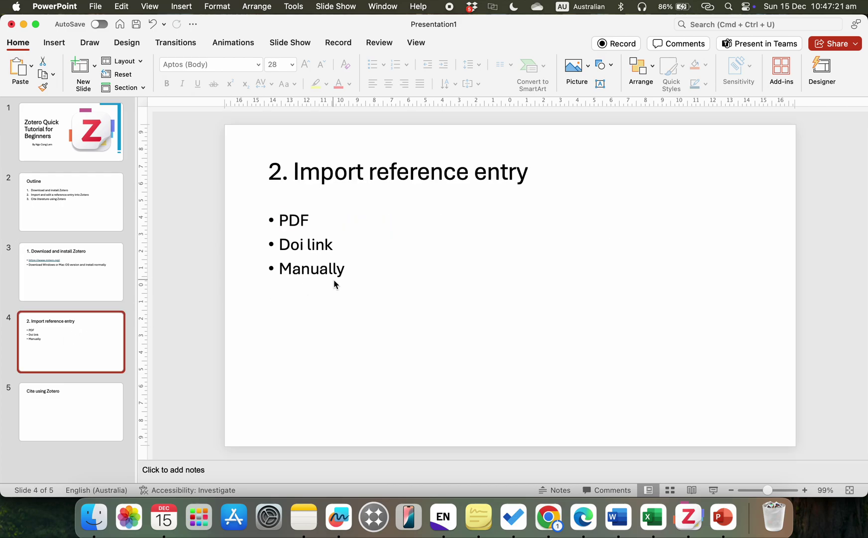
left_click(369, 172)
type("and edit an")
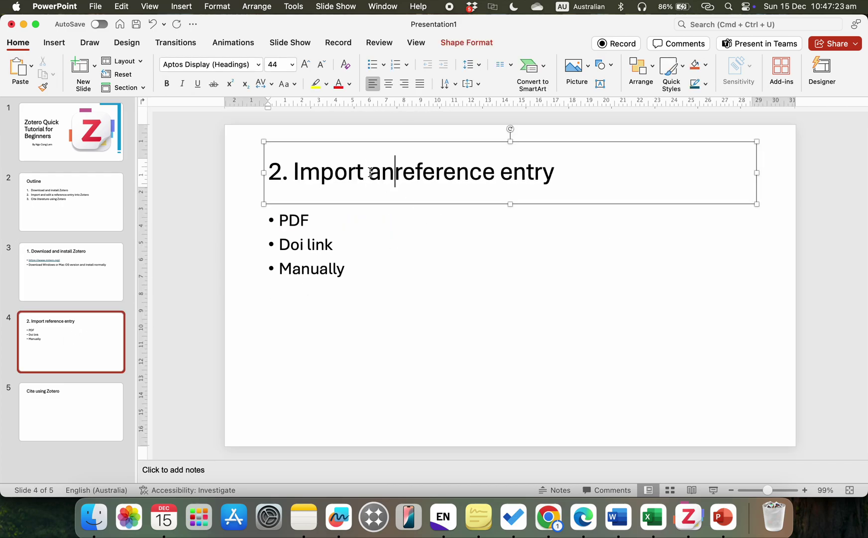
key("BackSpace")
type("ref")
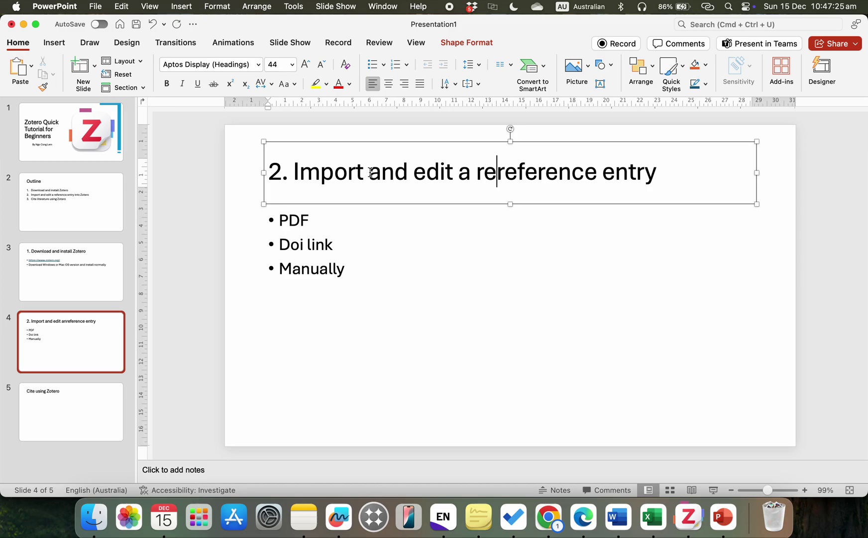
key("BackSpace")
key("BackSpace")
key("BackSpace")
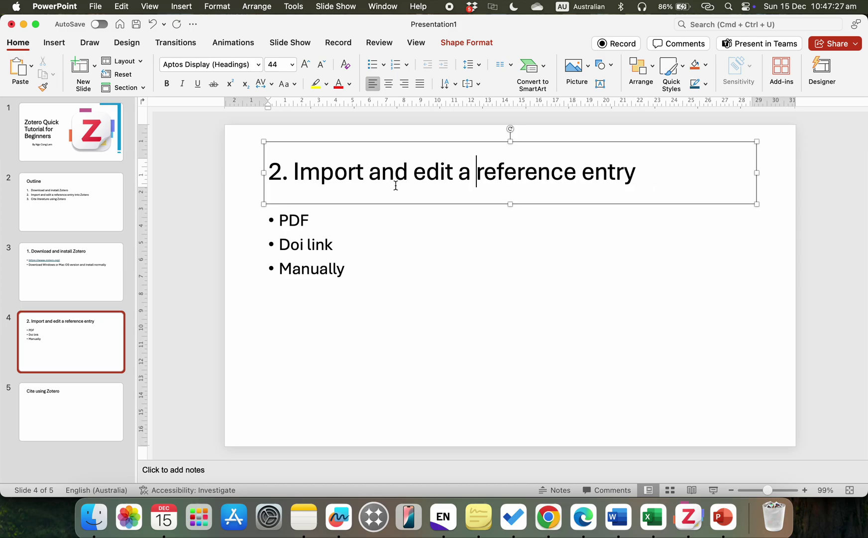
left_click(395, 219)
key("super+a")
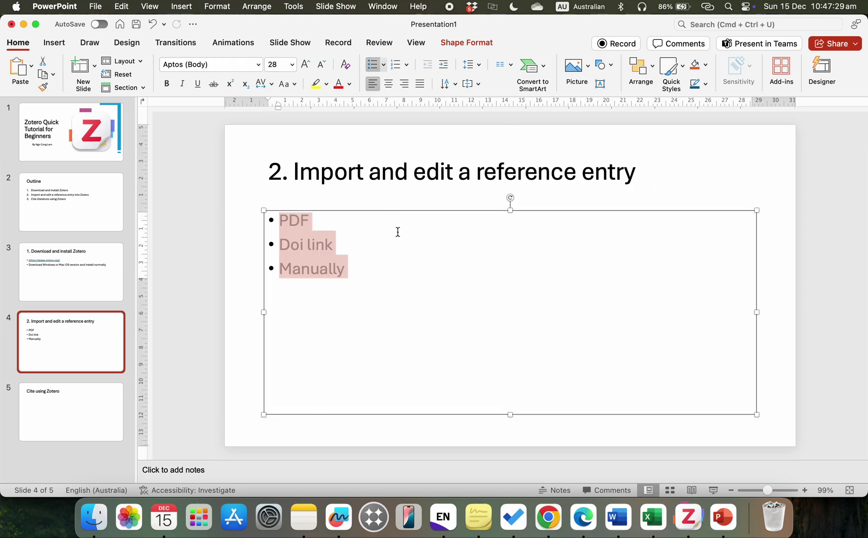
left_click(379, 252)
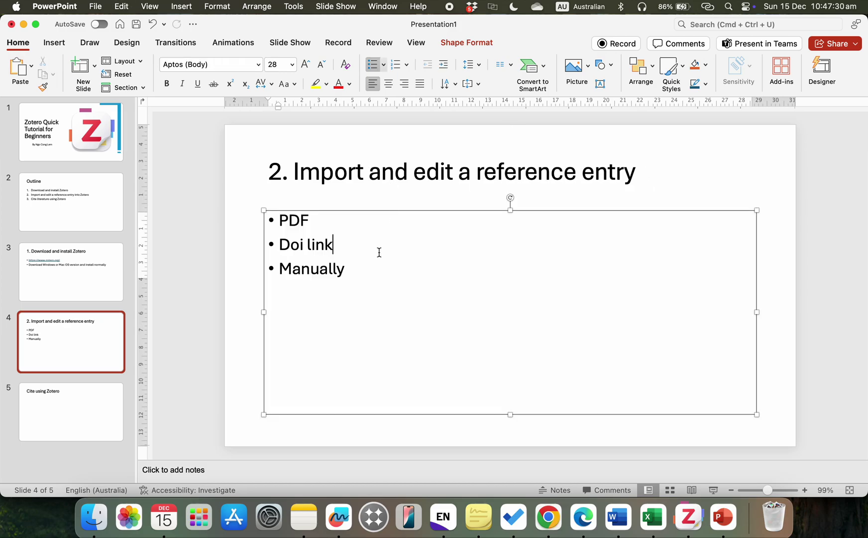
left_click(357, 227)
left_click_drag(324, 227, 768, 534)
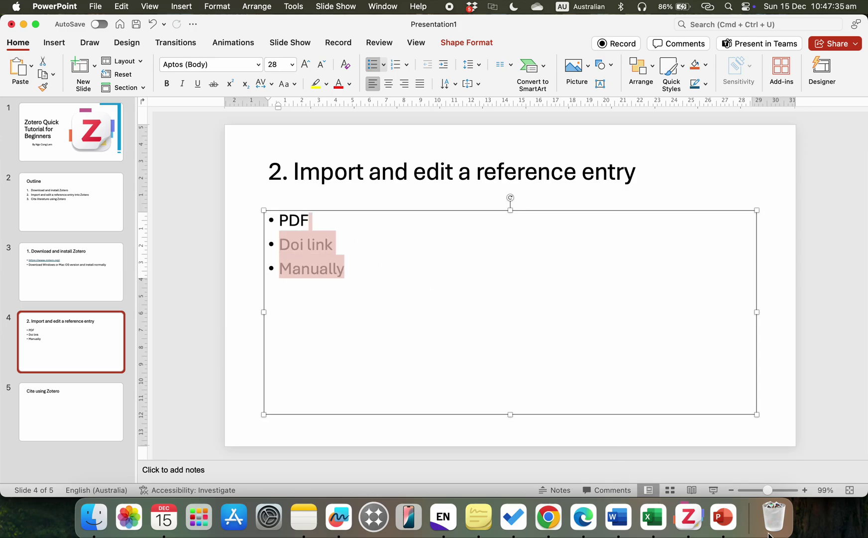
Step: Switch to Finder, open the TUTORIAL folder on the Desktop, and open the ChatGPT systematic review PDF to view it
left_click(688, 517)
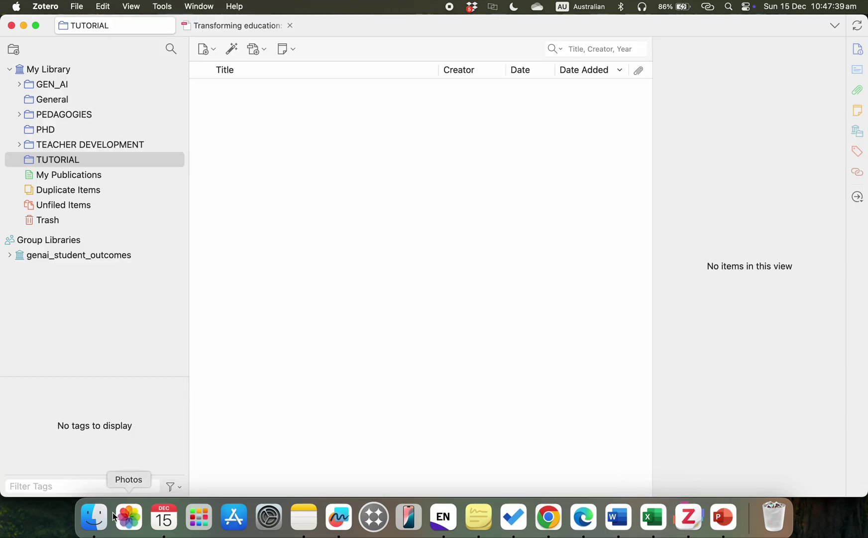
left_click(94, 518)
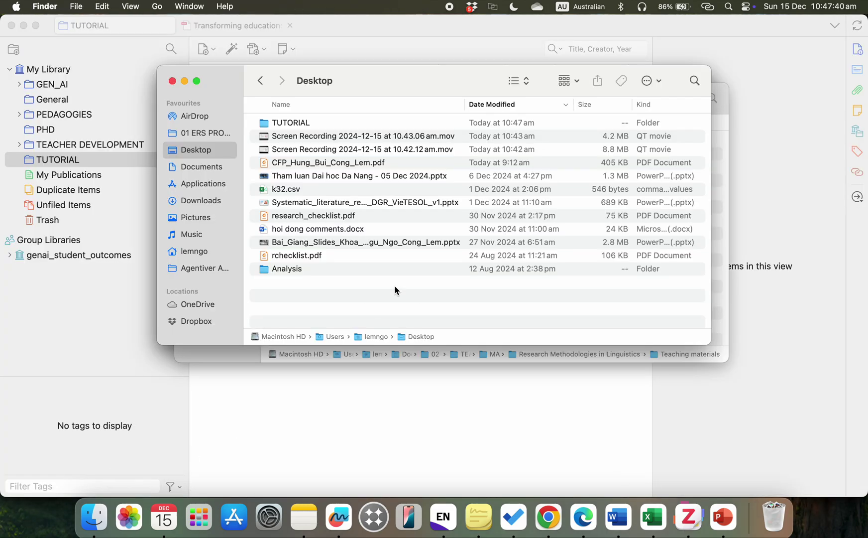
double_click(305, 125)
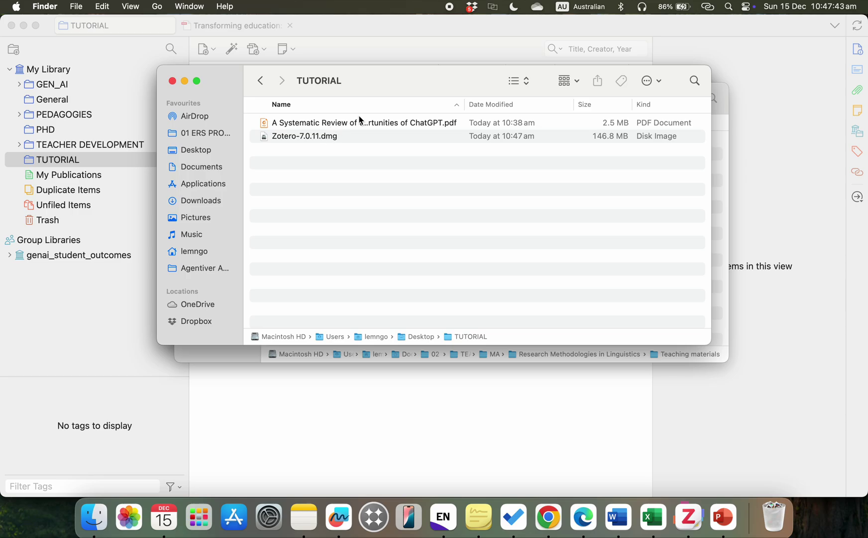
left_click(378, 124)
key("Return")
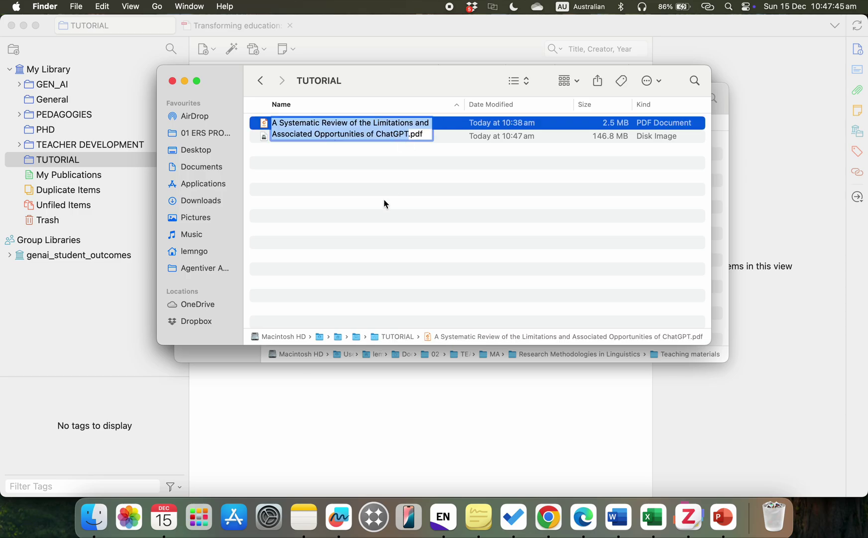
left_click(435, 126)
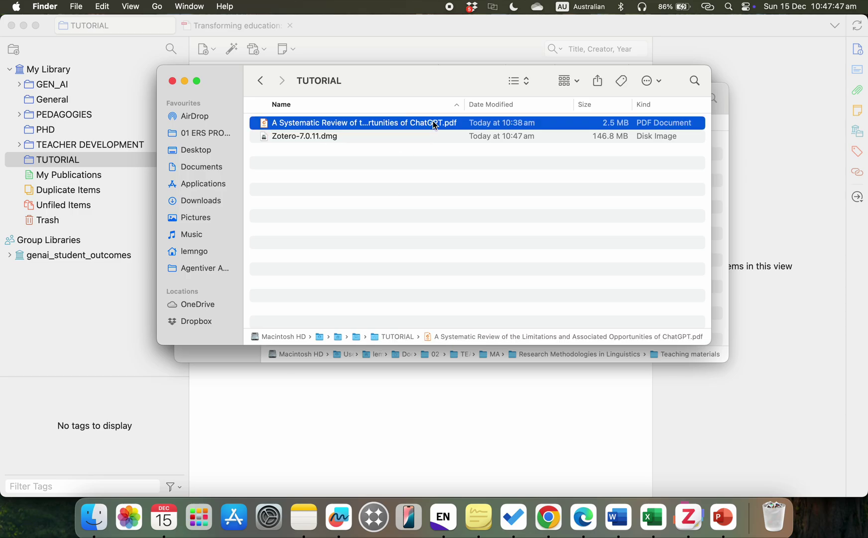
double_click(434, 124)
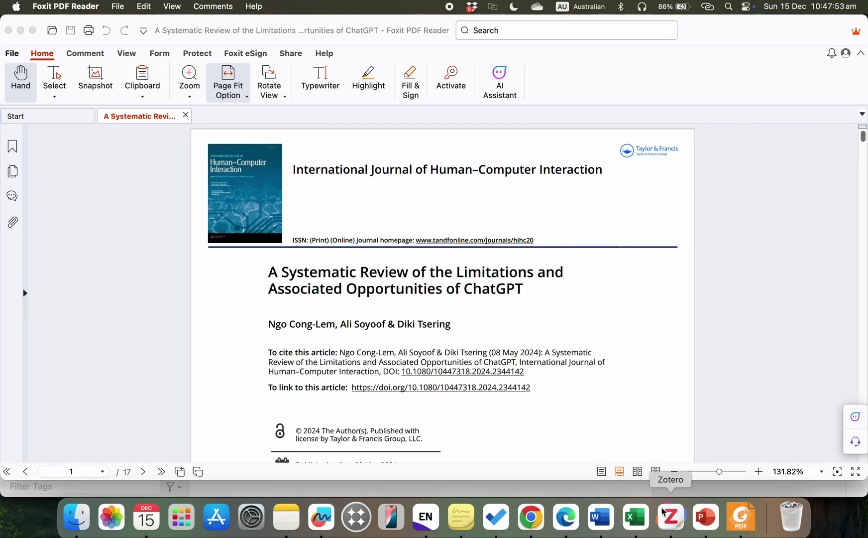
Step: Import the ChatGPT systematic review PDF from the Finder folder into the TUTORIAL collection in Zotero
left_click(672, 518)
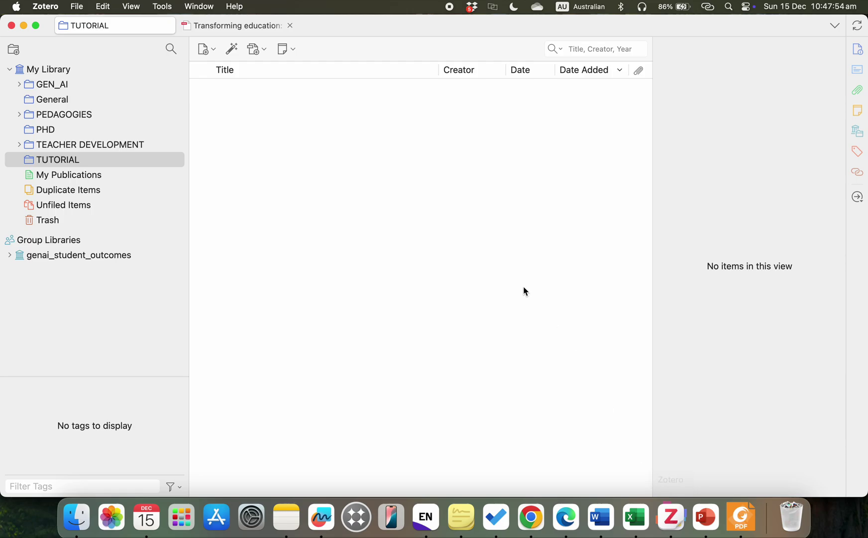
left_click(77, 518)
left_click_drag(361, 125, 350, 415)
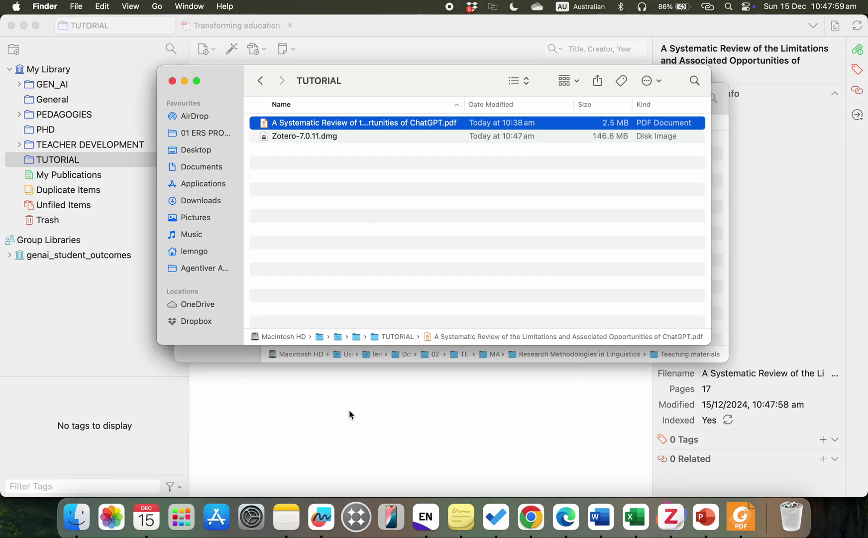
left_click(350, 414)
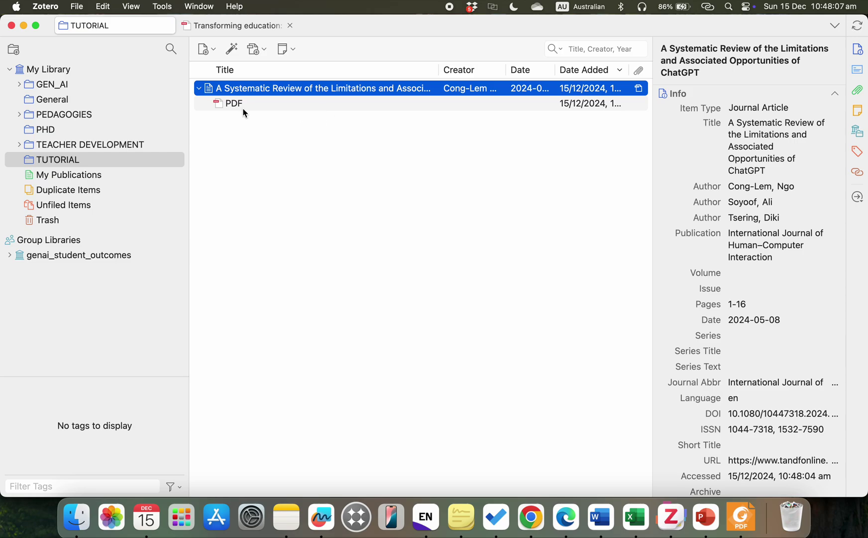
Step: Collapse and expand the imported article entry to inspect its PDF attachment, leaving the entry collapsed
left_click(200, 89)
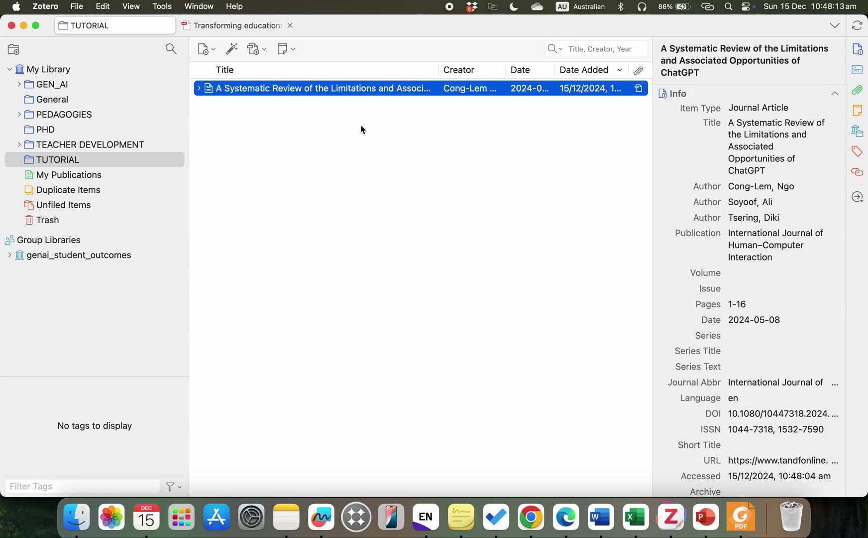
left_click(198, 89)
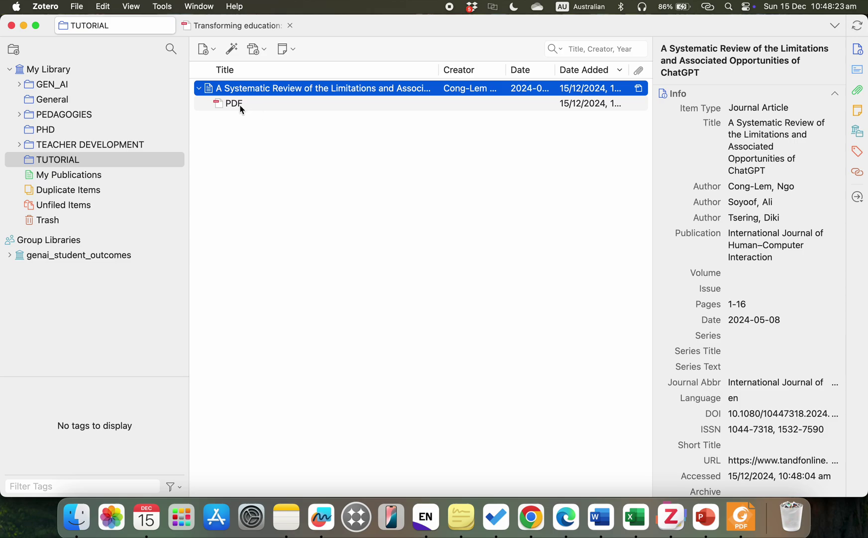
left_click(200, 90)
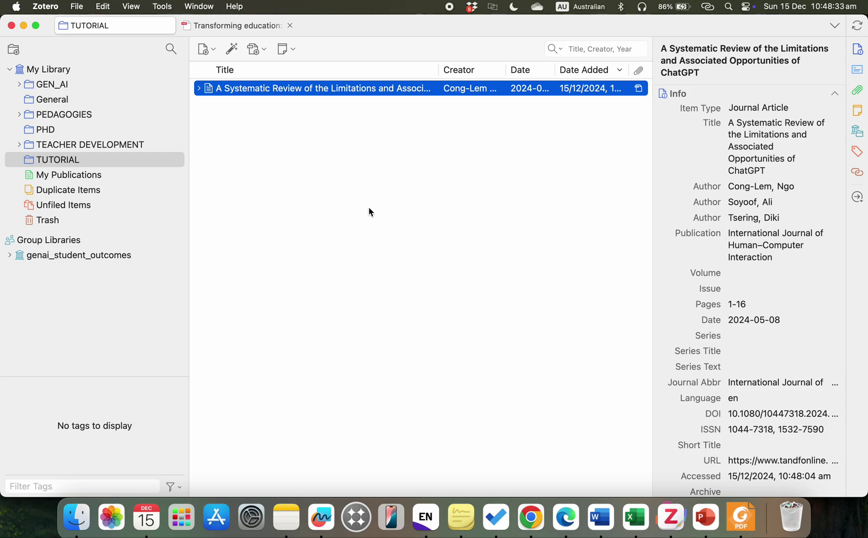
Step: Switch to Chrome and log in to the Zotero website with the saved username and account password
left_click(531, 518)
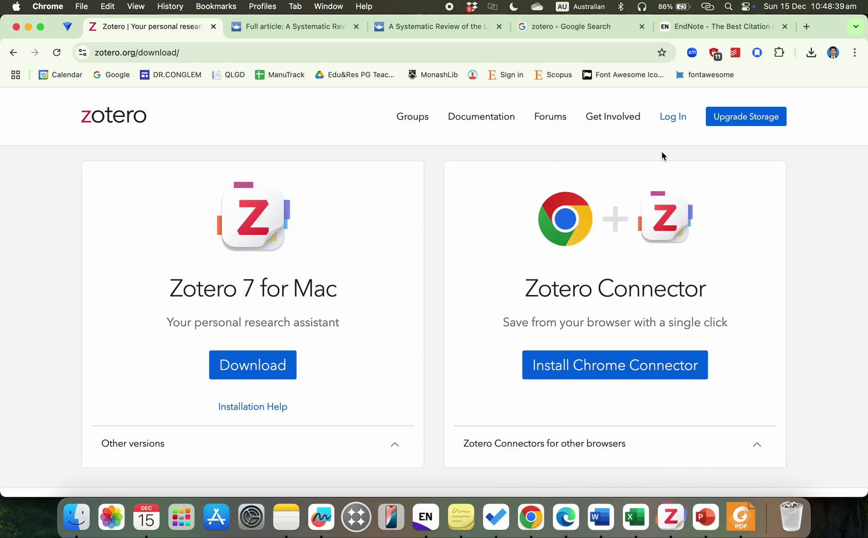
left_click(671, 126)
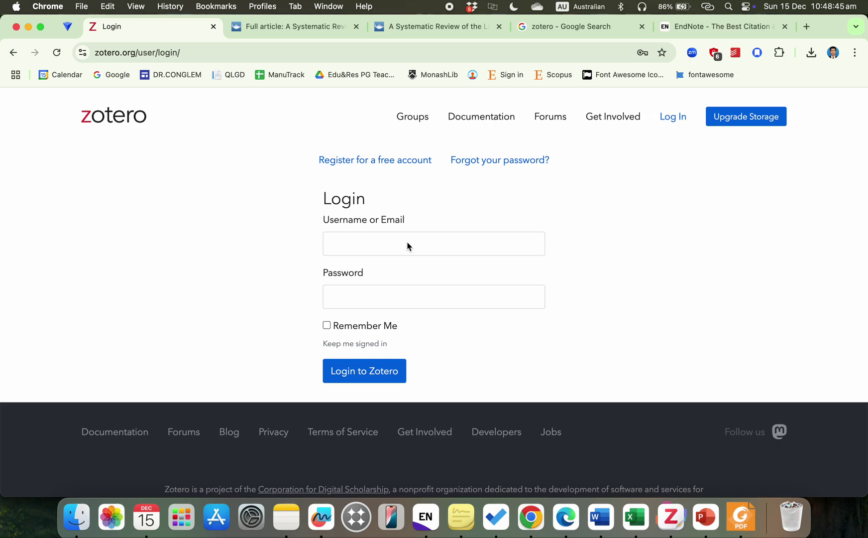
left_click(407, 246)
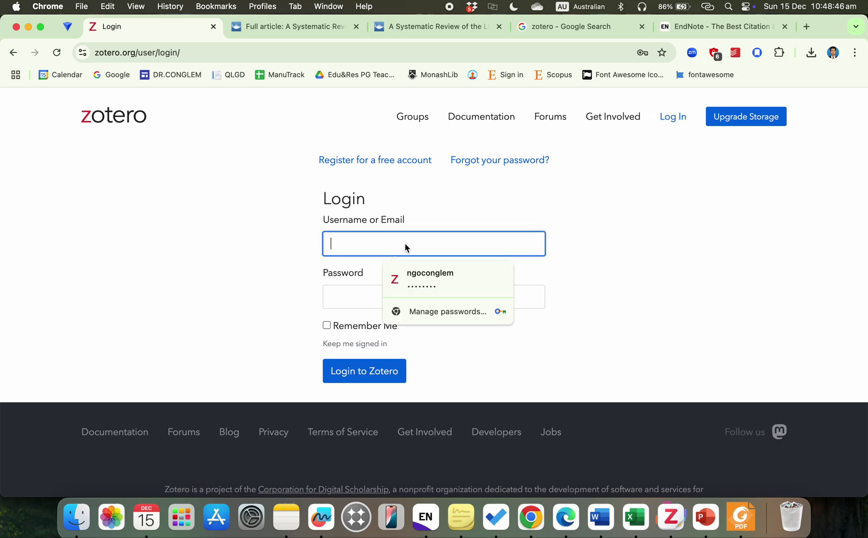
left_click(421, 279)
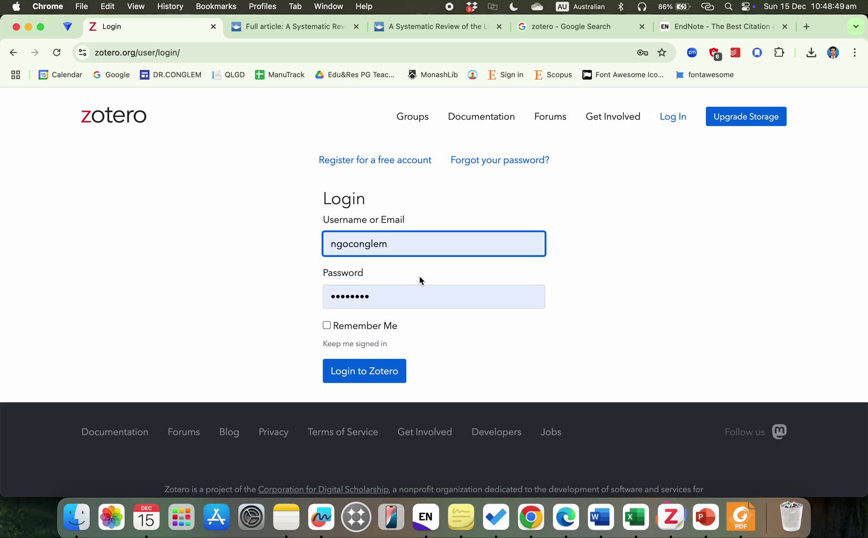
left_click(384, 371)
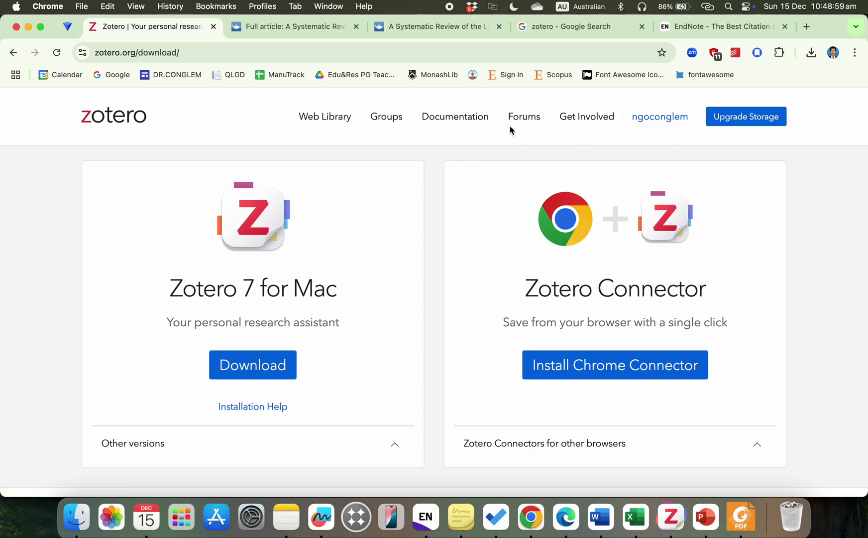
Step: Open the web library and view the contents of its TUTORIAL collection
left_click(341, 124)
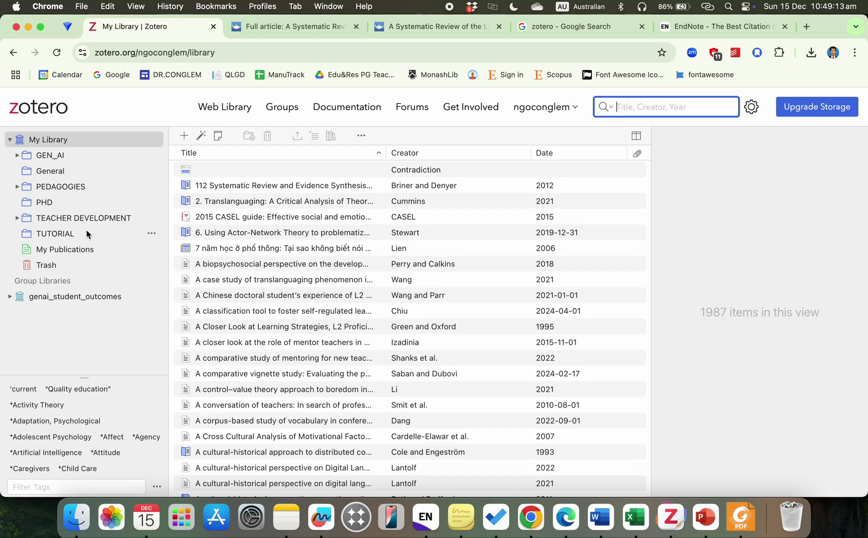
left_click(77, 238)
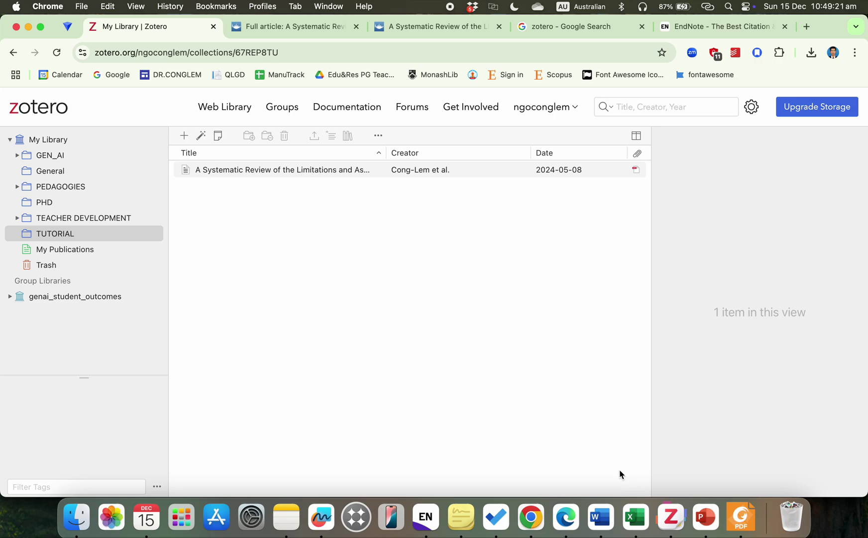
Step: Switch back to the Zotero app and look through the item types available for the imported article, without changing its type
left_click(673, 518)
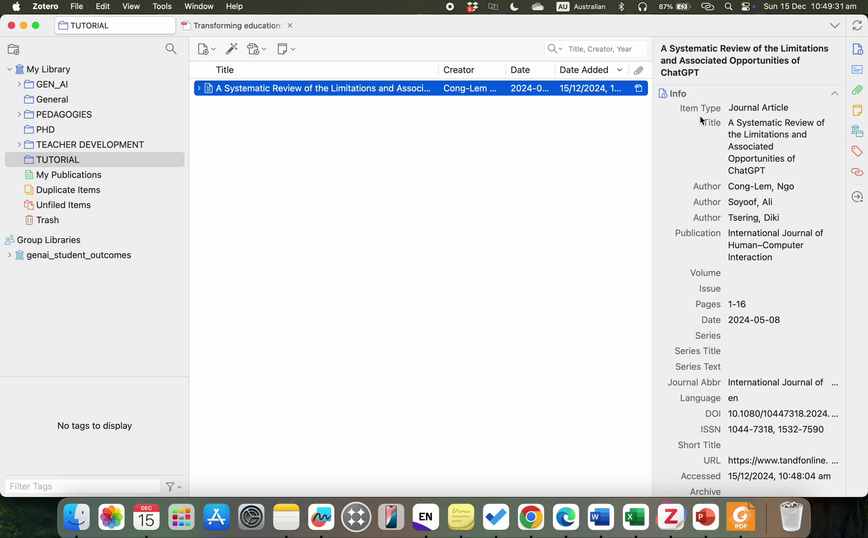
left_click(745, 110)
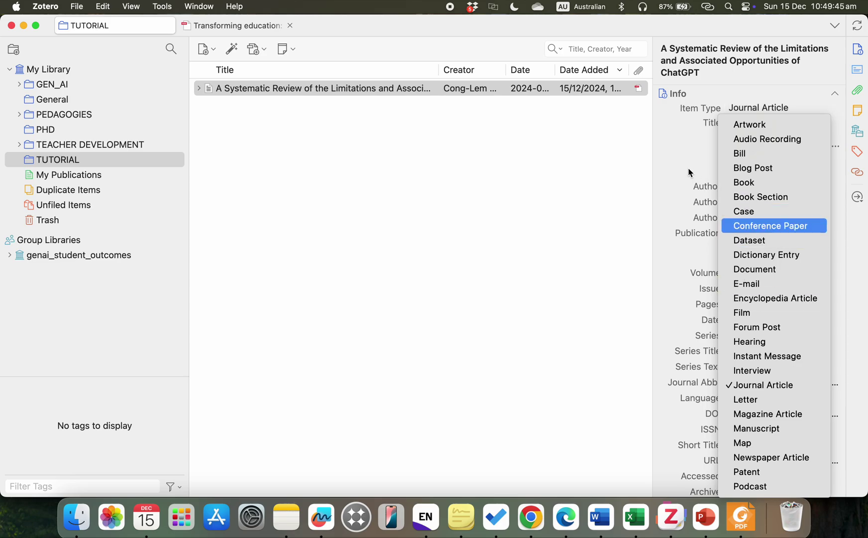
left_click(675, 161)
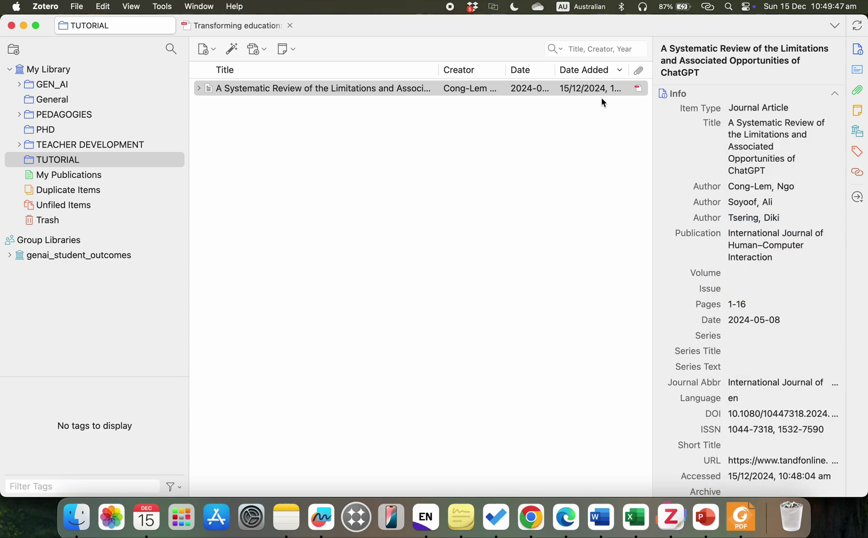
Step: Convert the imported article's title to sentence case
left_click(747, 146)
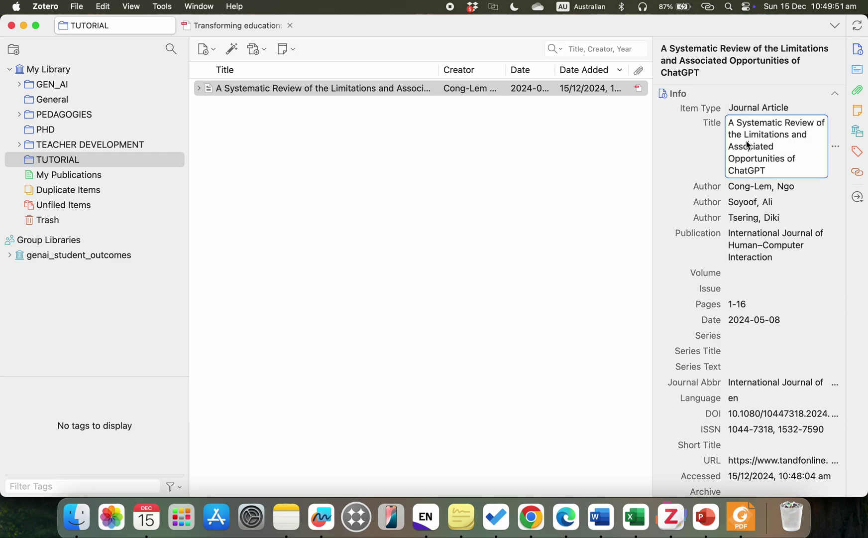
left_click(697, 152)
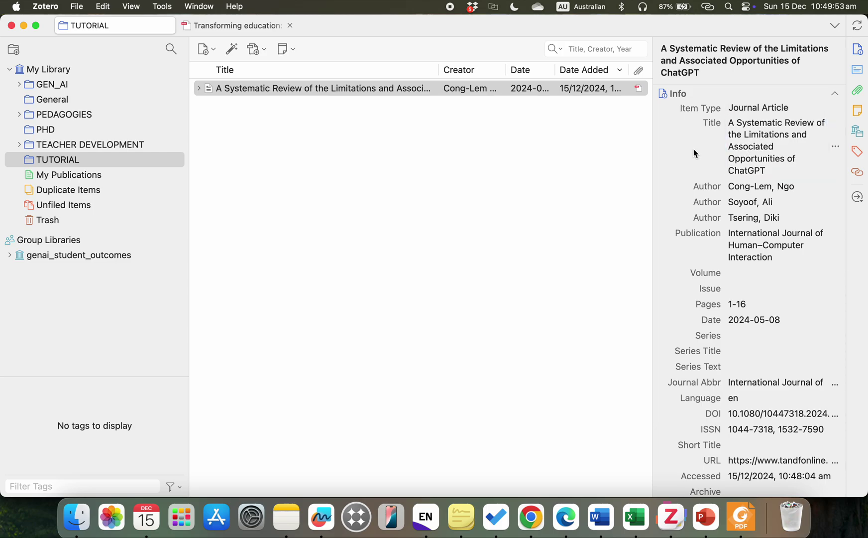
right_click(747, 147)
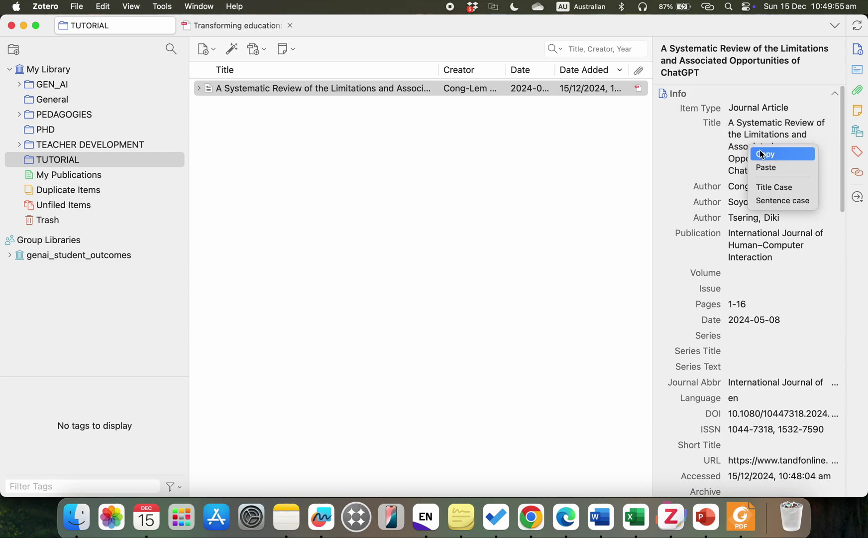
left_click(775, 201)
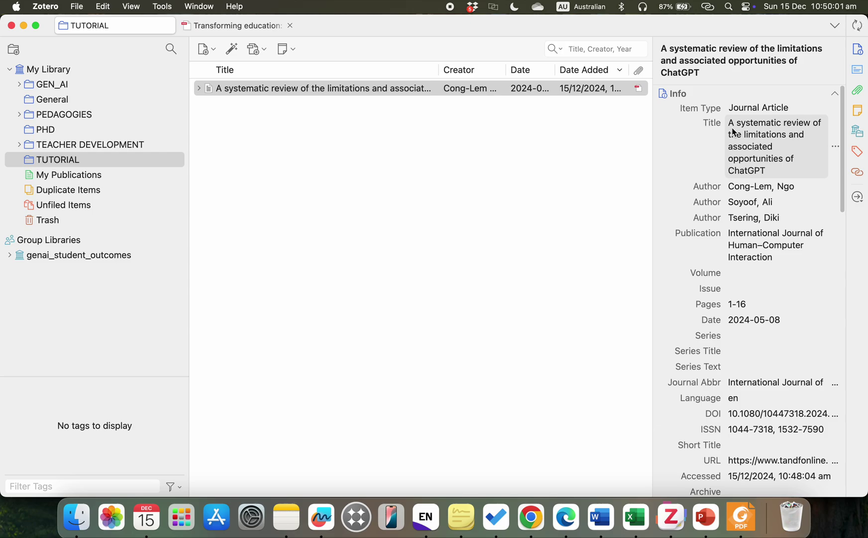
left_click(708, 136)
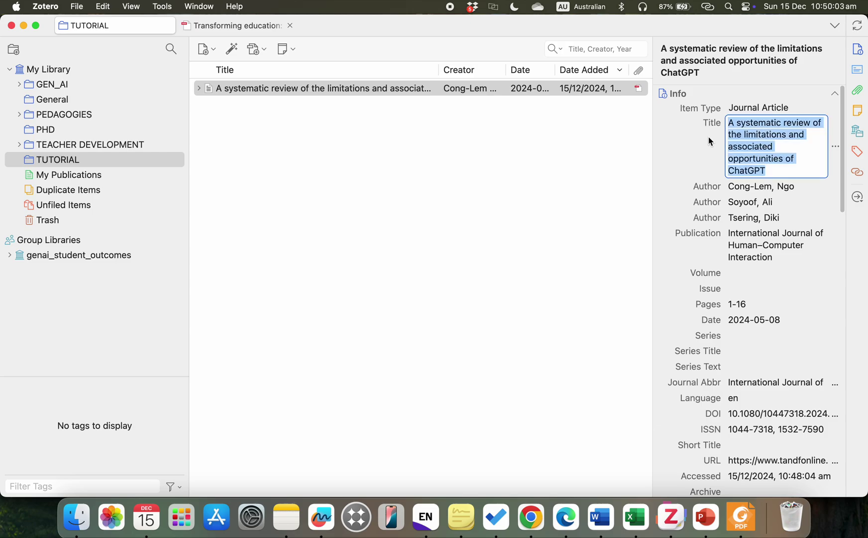
key("Escape")
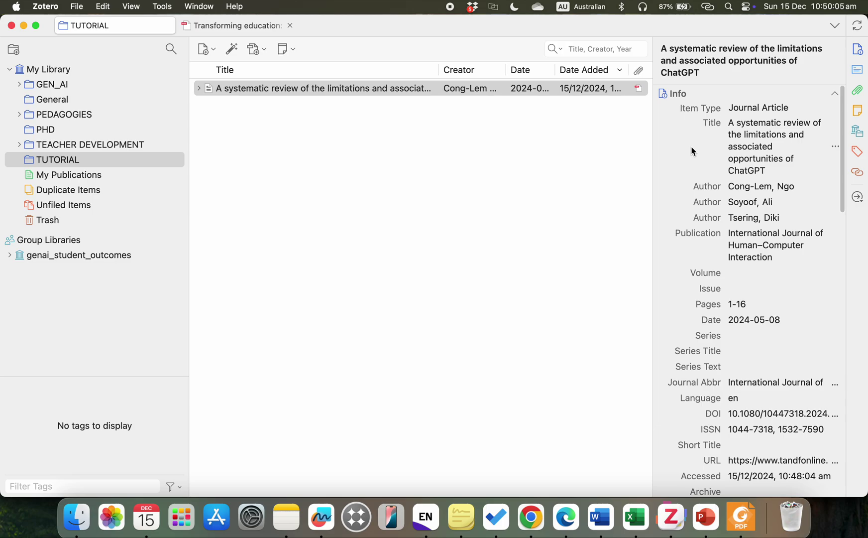
left_click(692, 151)
Step: Review the article's remaining metadata fields, from the publication details down to the DOI, URL and modification date
scroll(697, 232, "down", 2)
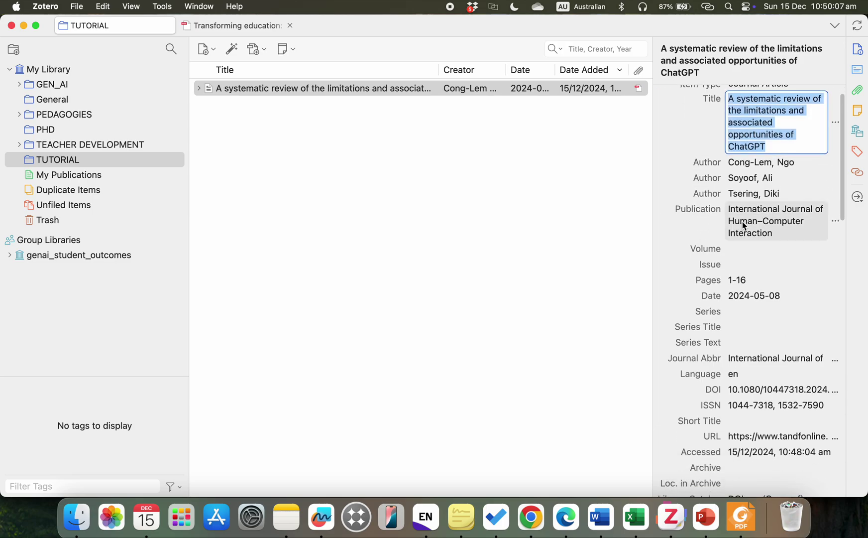
scroll(743, 225, "down", 4)
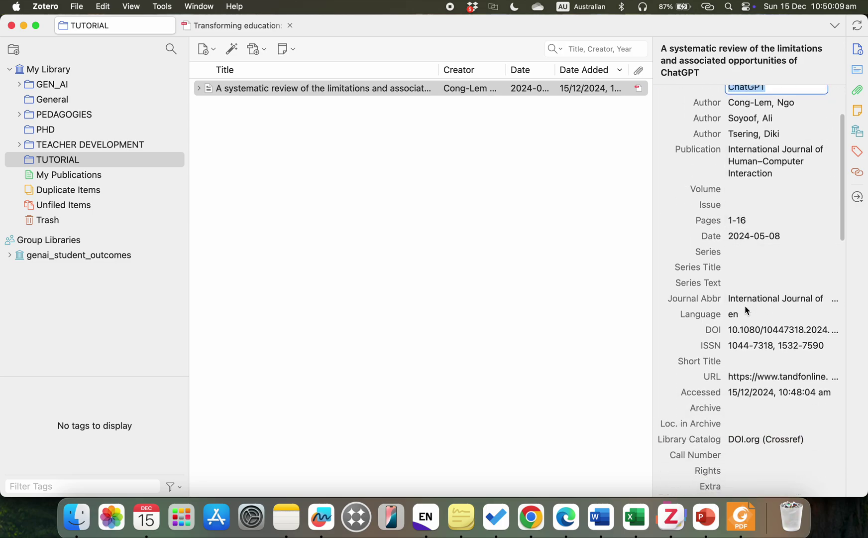
scroll(745, 306, "down", 3)
scroll(745, 305, "up", 1)
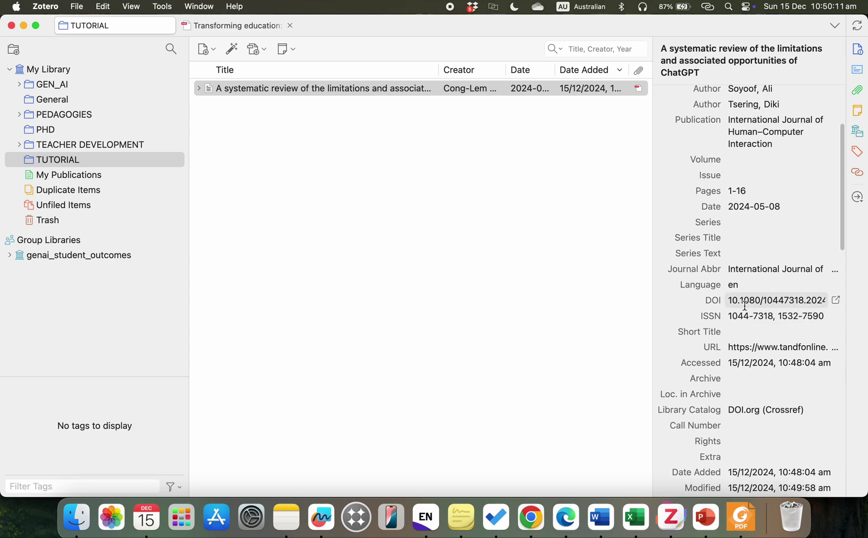
left_click(612, 295)
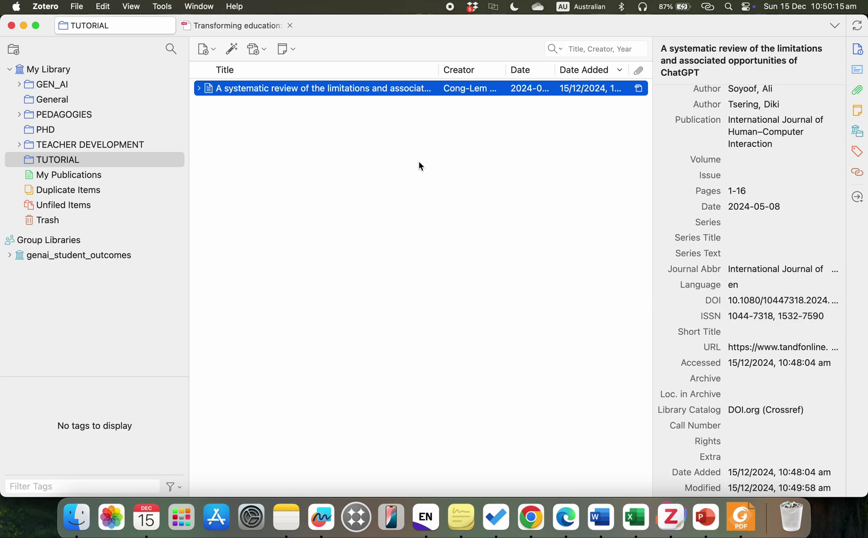
Step: Switch to the PowerPoint slide on importing a reference entry and place the cursor at the end of the "Doi link" bullet
left_click(704, 520)
left_click(367, 238)
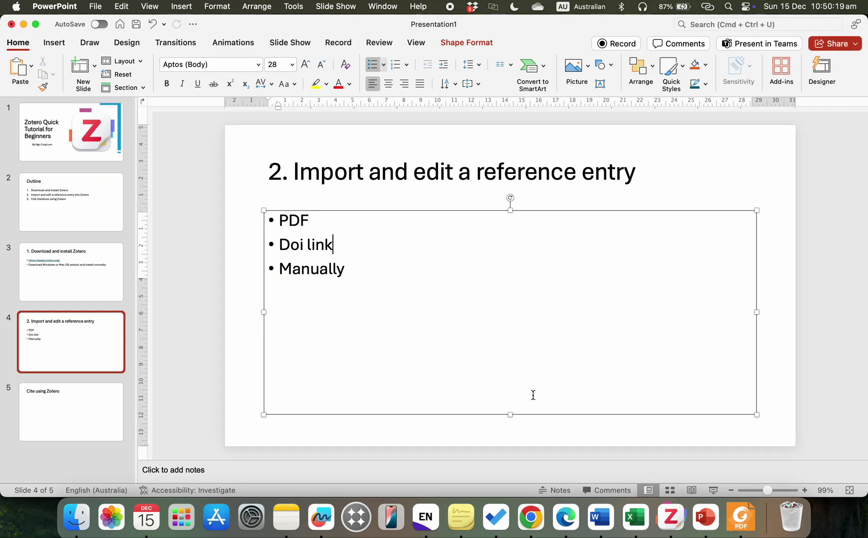
Step: Switch back to Zotero and try to change the imported article's item type to Book
left_click(672, 518)
scroll(752, 164, "up", 3)
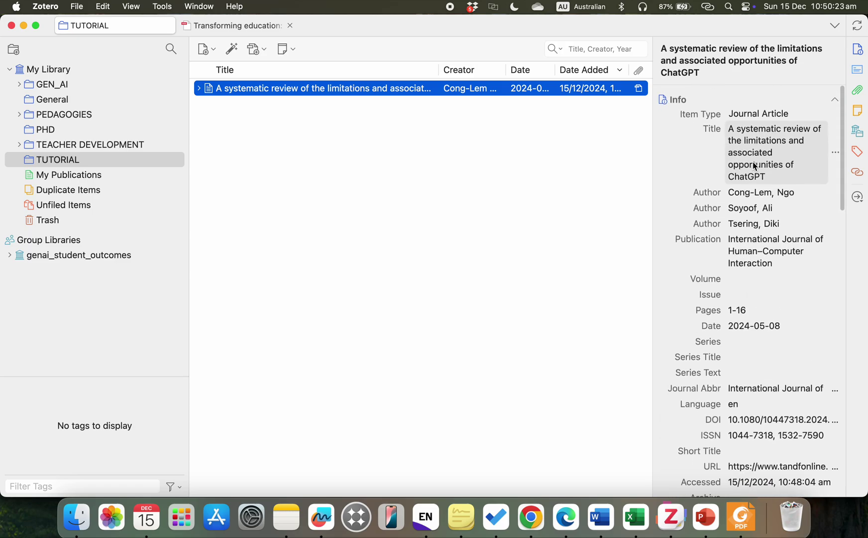
left_click(778, 158)
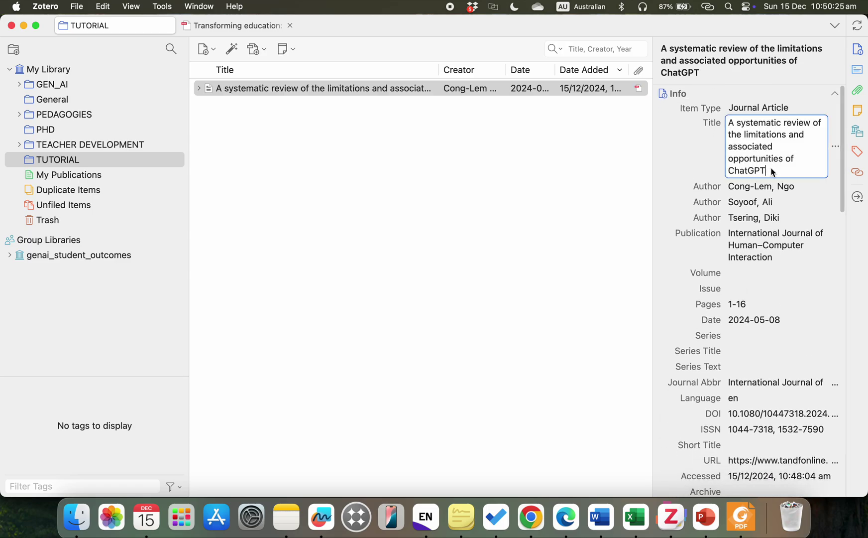
left_click(760, 109)
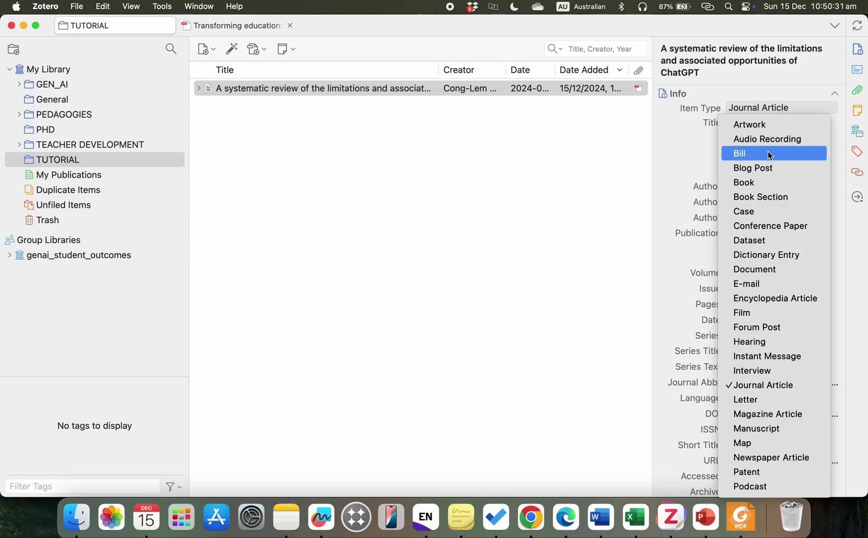
left_click(768, 185)
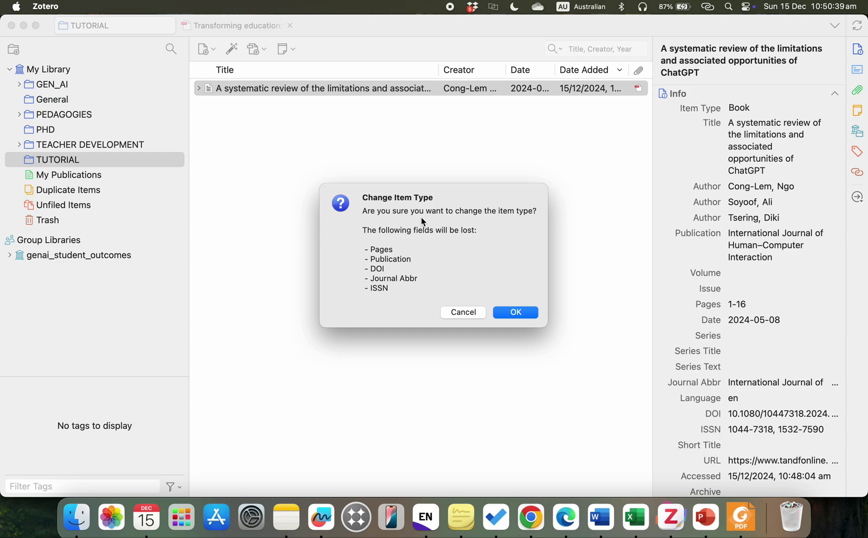
left_click(467, 314)
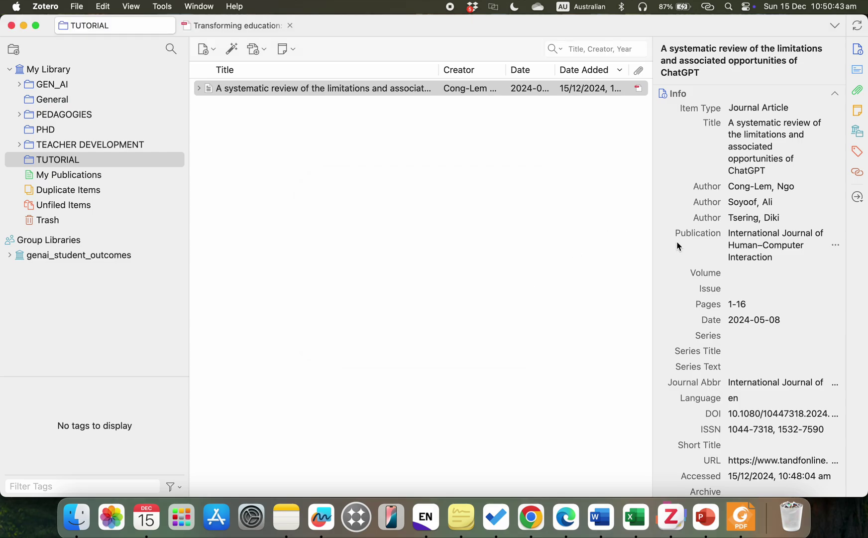
scroll(765, 219, "down", 5)
scroll(765, 219, "up", 5)
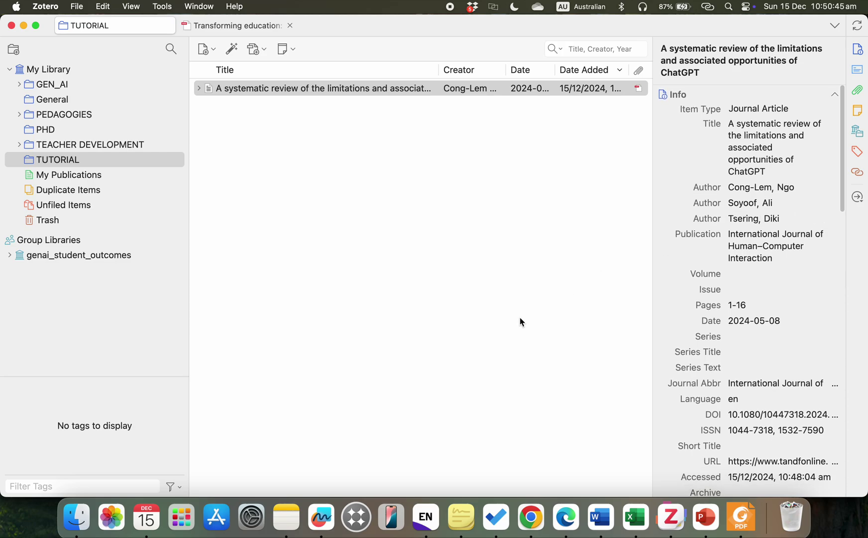
left_click(713, 528)
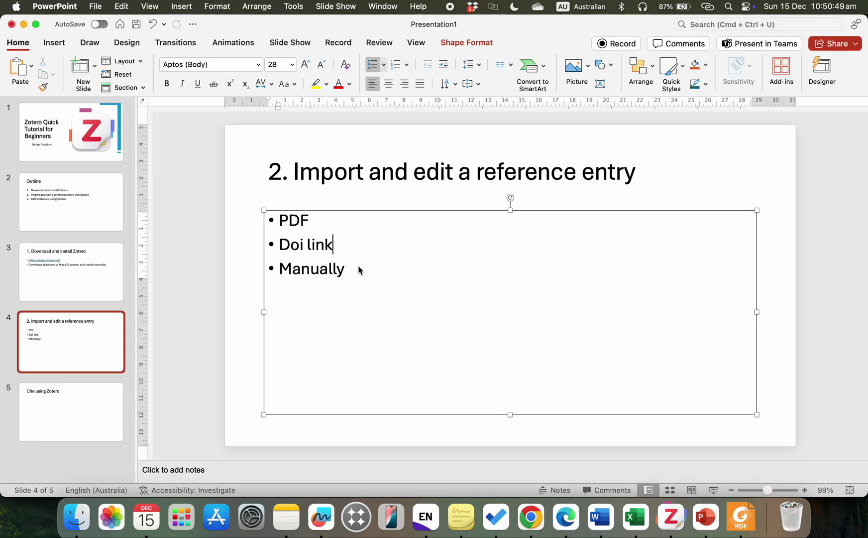
left_click(531, 518)
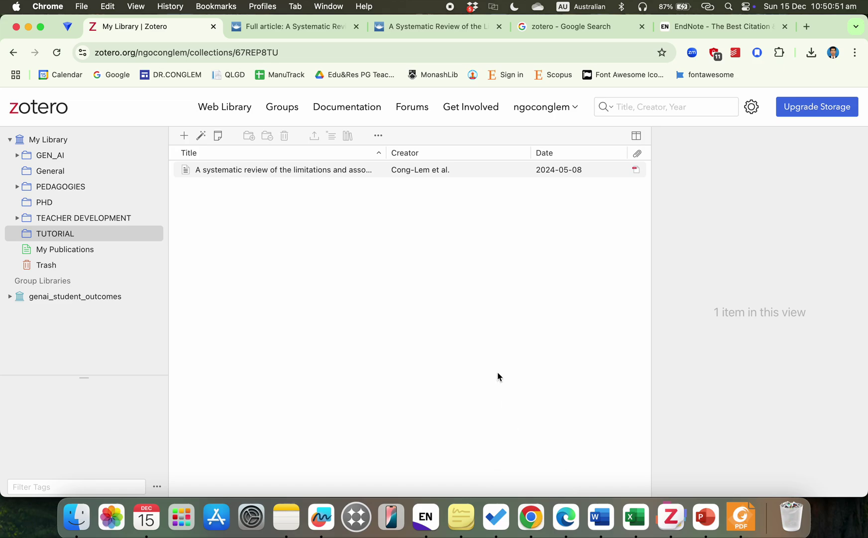
left_click(670, 521)
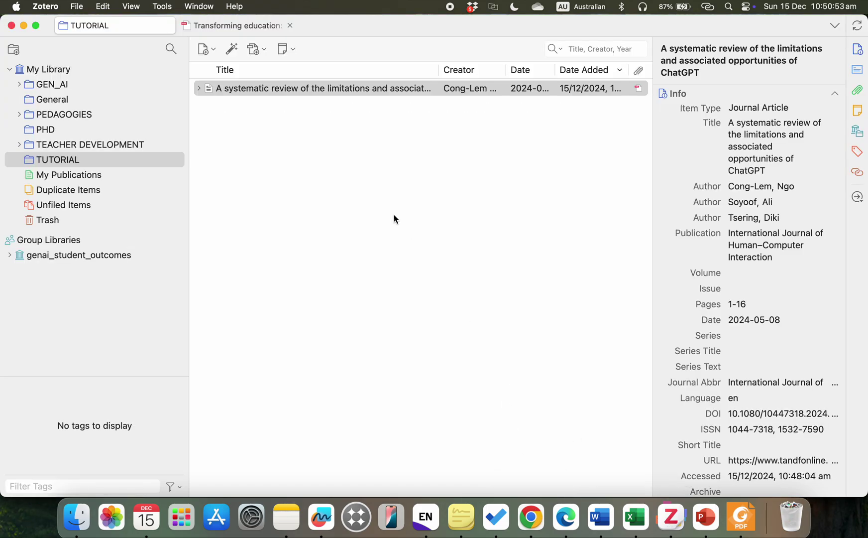
right_click(368, 91)
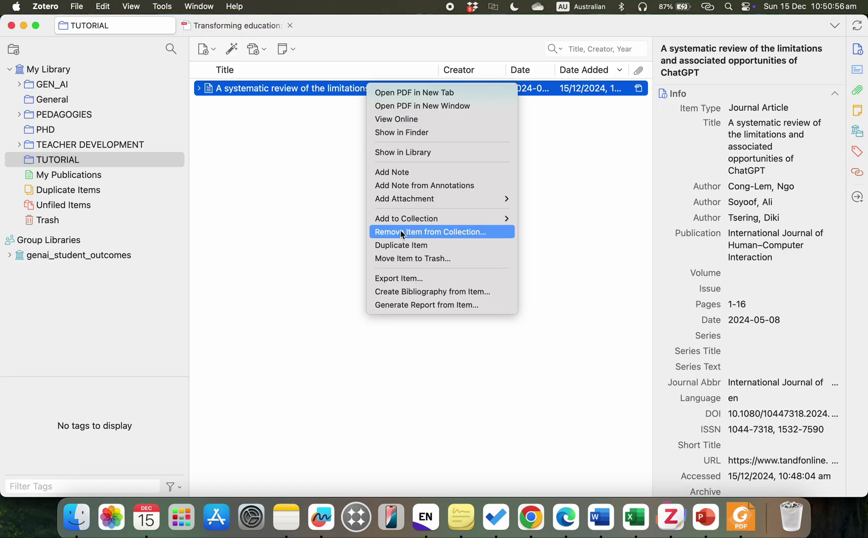
left_click(415, 259)
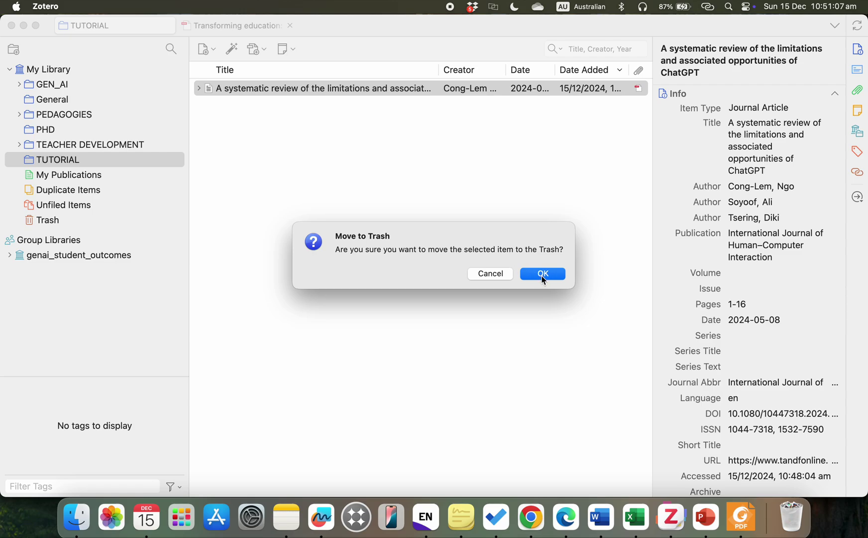
left_click(501, 276)
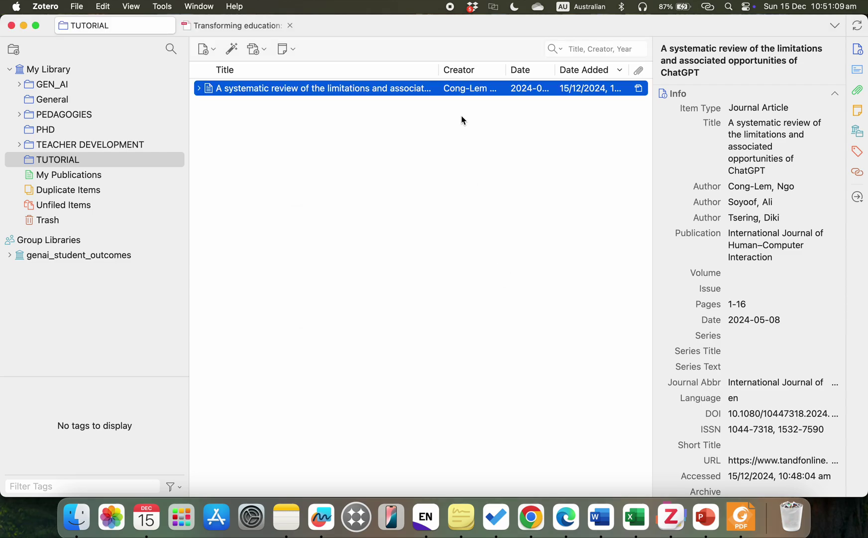
Step: Move the imported ChatGPT review article from the TUTORIAL collection to the trash
right_click(447, 91)
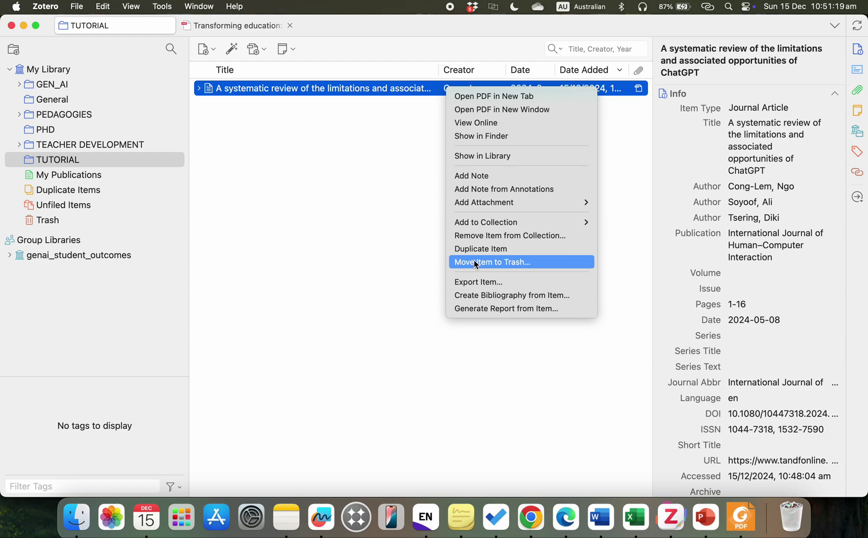
left_click(500, 266)
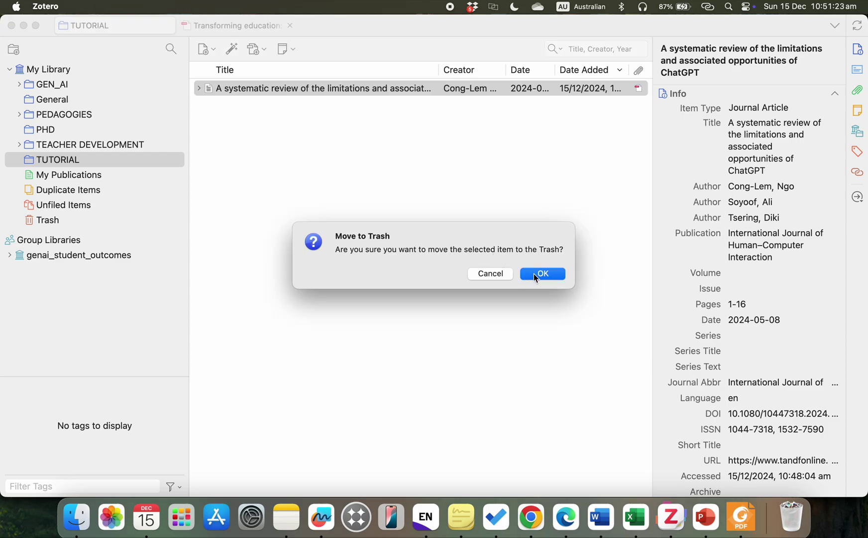
left_click(535, 277)
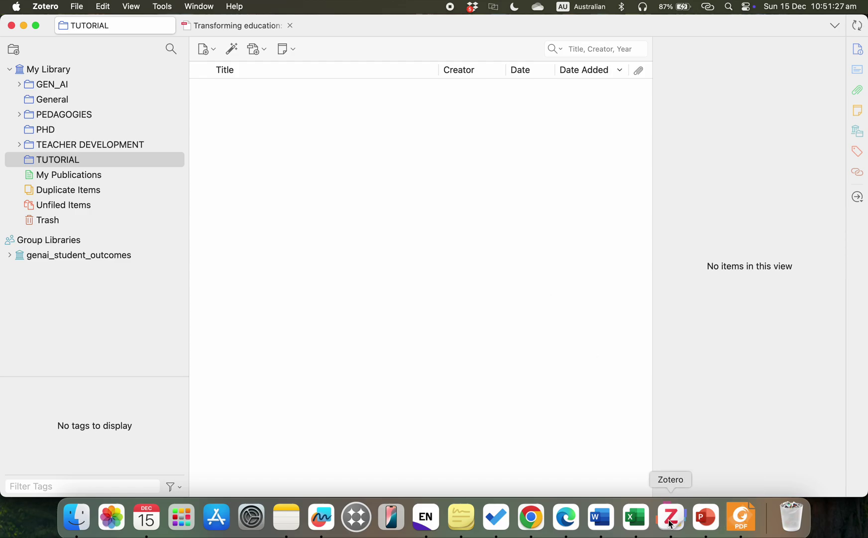
Step: Switch to Chrome, open the full article page of the ChatGPT systematic review, and copy its DOI link
left_click(707, 518)
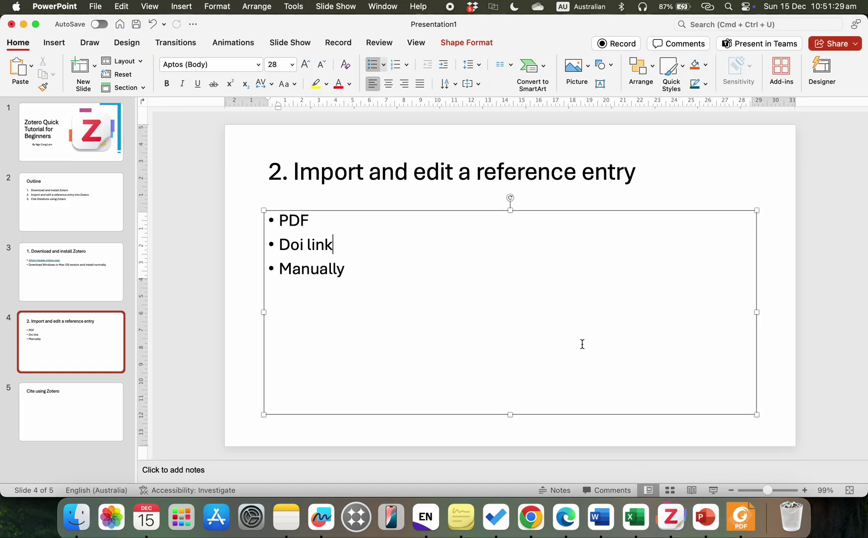
left_click(531, 518)
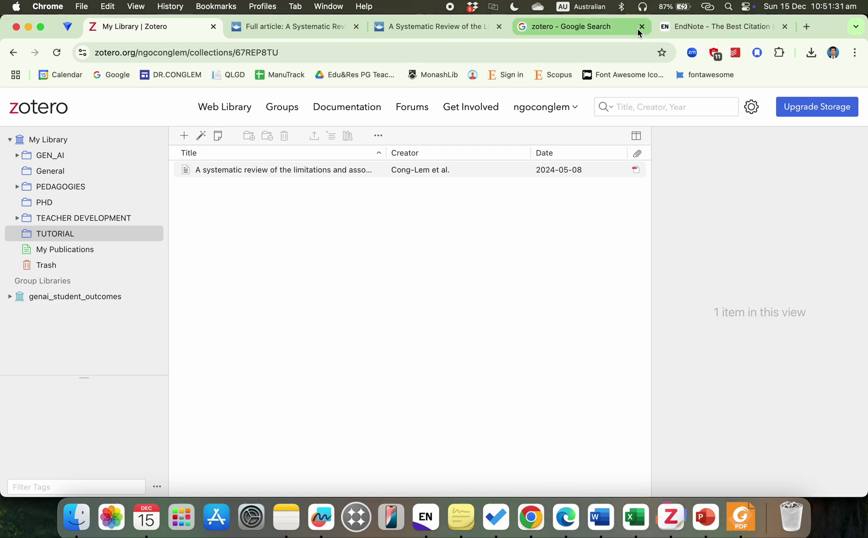
left_click(466, 24)
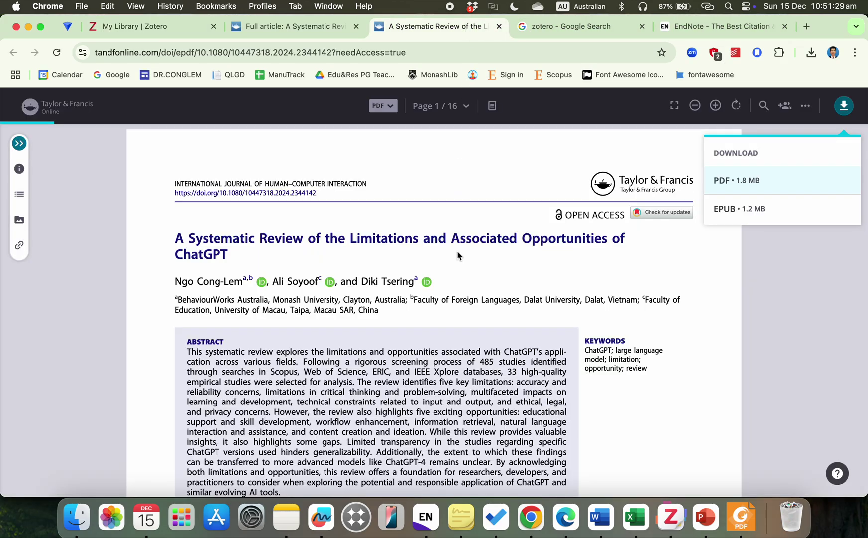
left_click(316, 27)
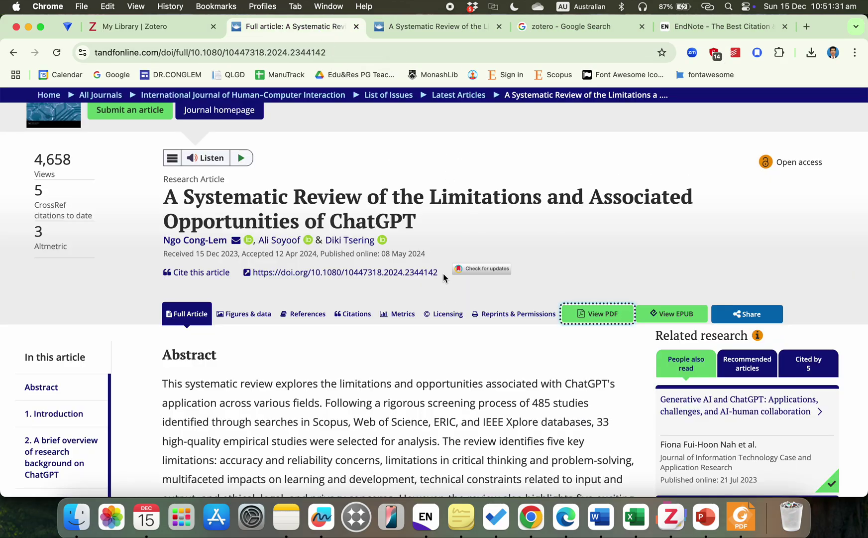
left_click_drag(444, 275, 252, 271)
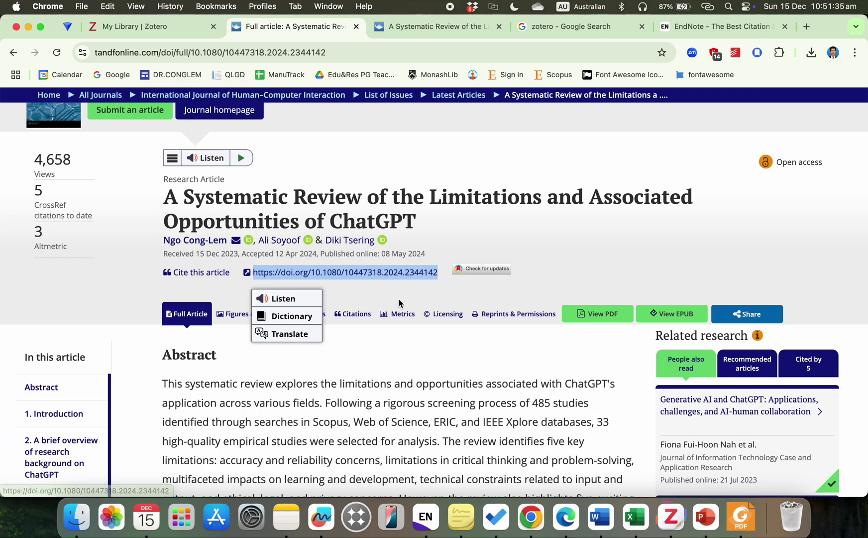
right_click(404, 273)
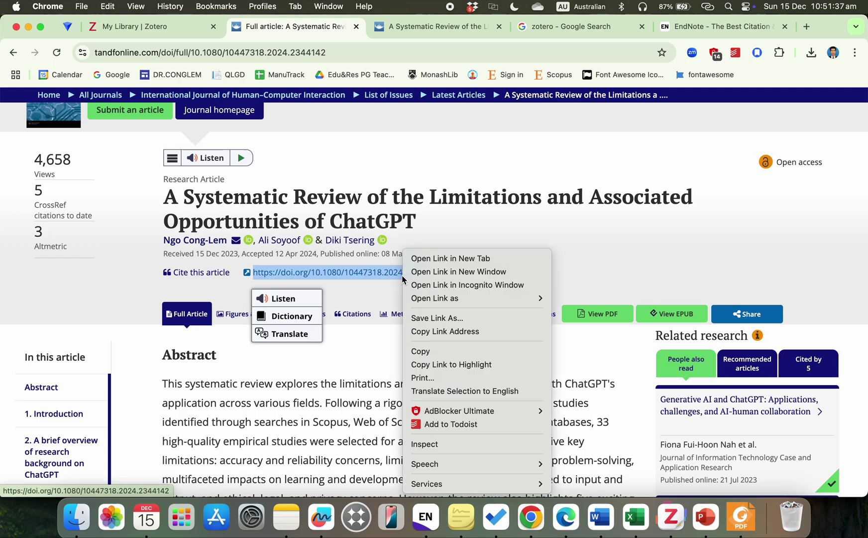
left_click(431, 351)
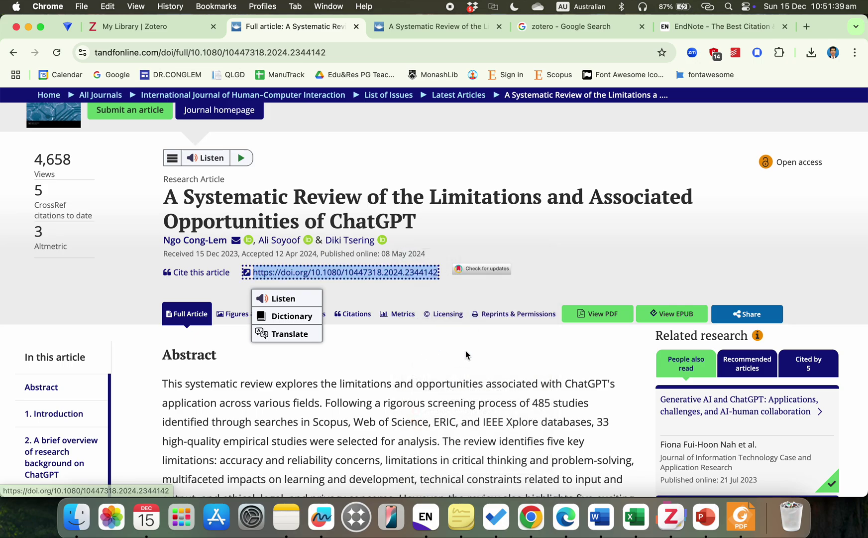
left_click(468, 355)
left_click(671, 517)
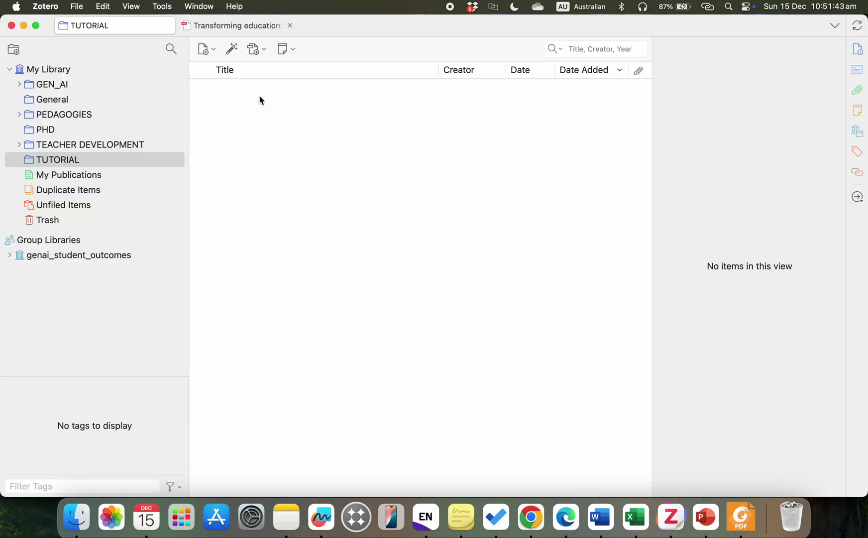
left_click(232, 52)
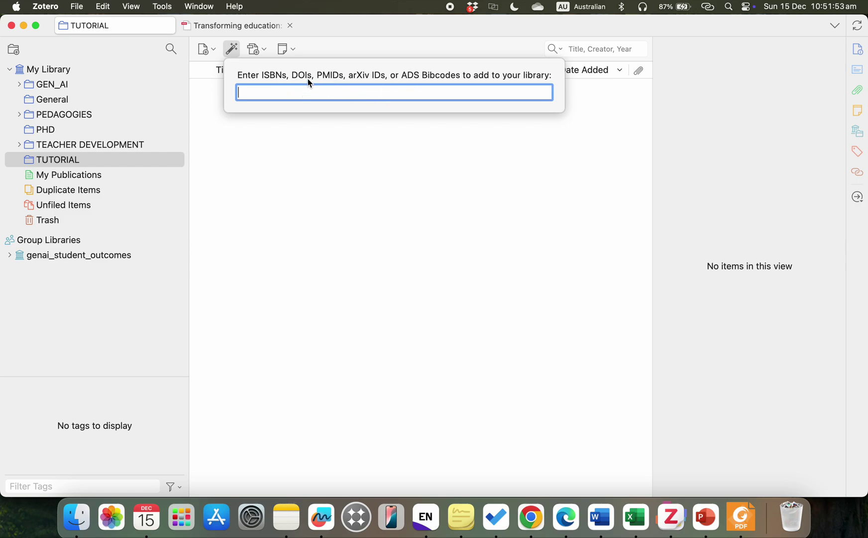
key("super+v")
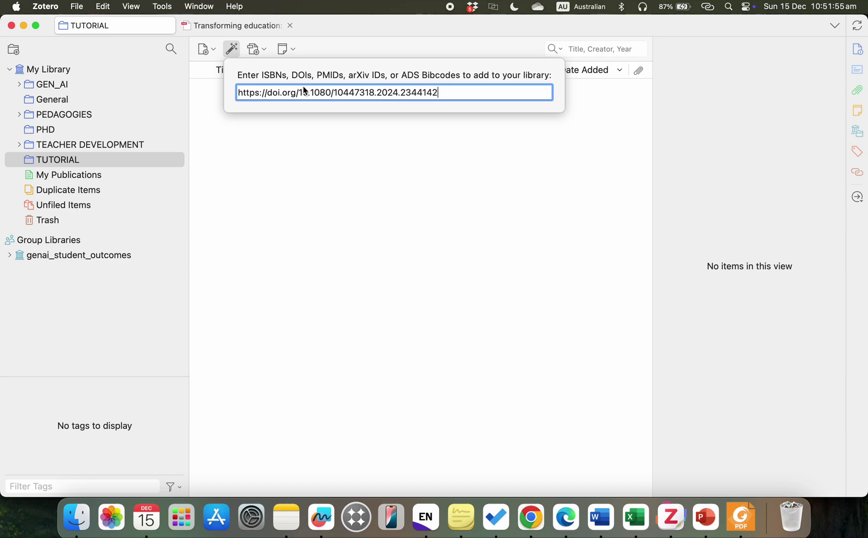
key("Return")
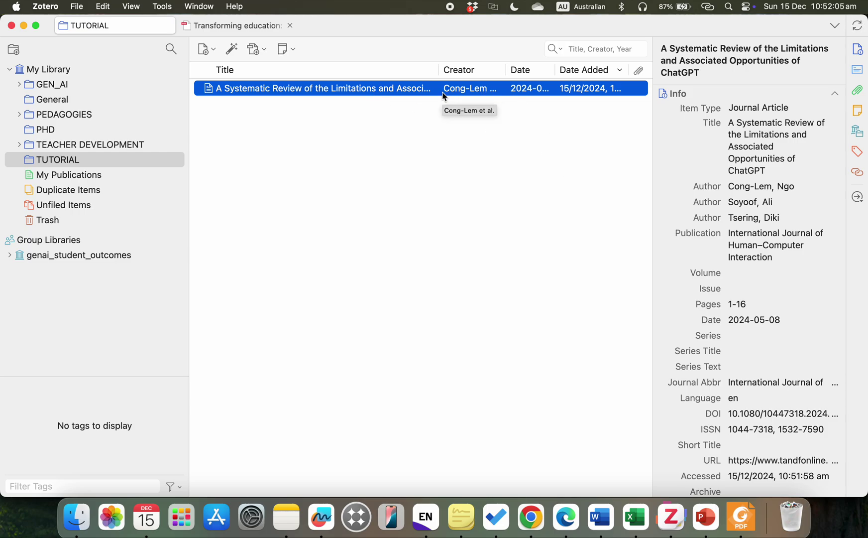
right_click(752, 145)
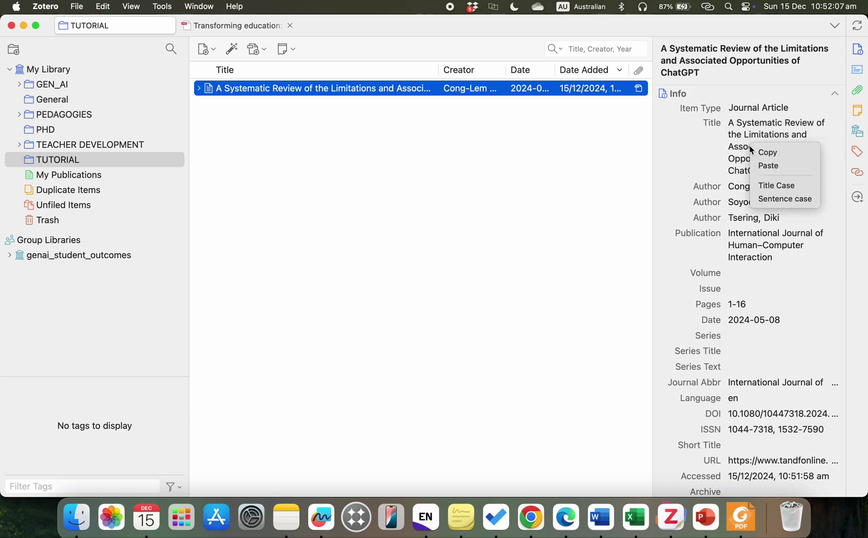
left_click(771, 200)
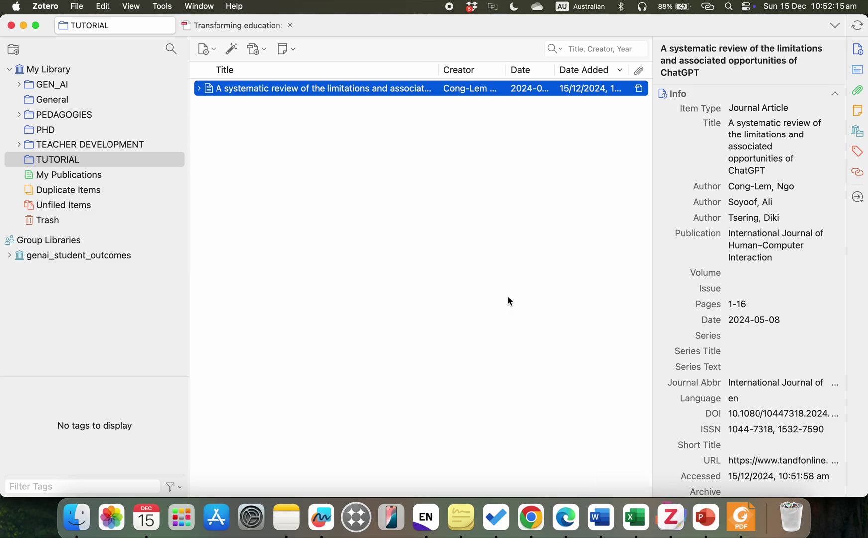
Step: Switch to the PowerPoint slide on importing a reference entry and place the cursor at the end of the "Manually" bullet
left_click(607, 521)
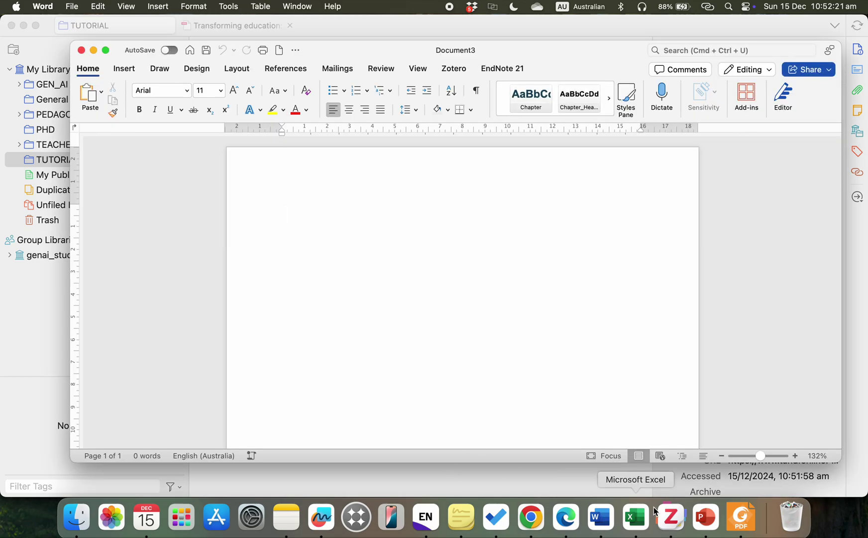
left_click(708, 521)
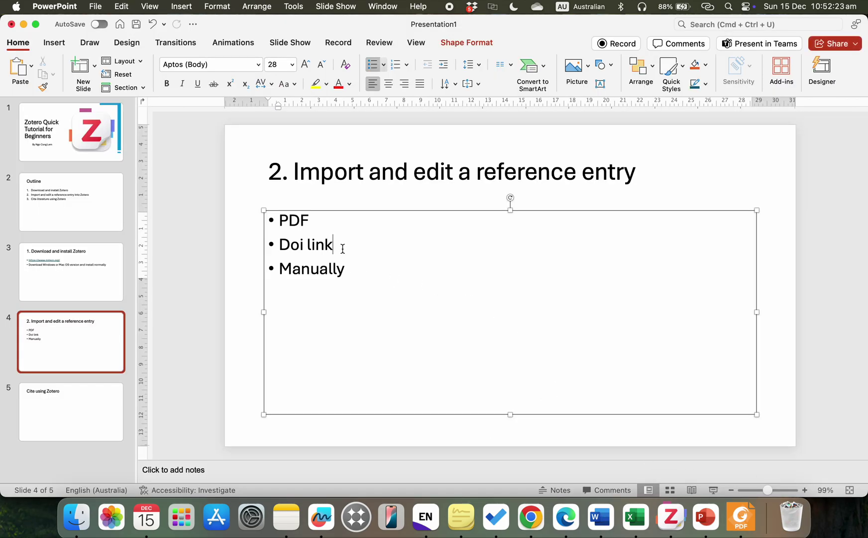
left_click(359, 274)
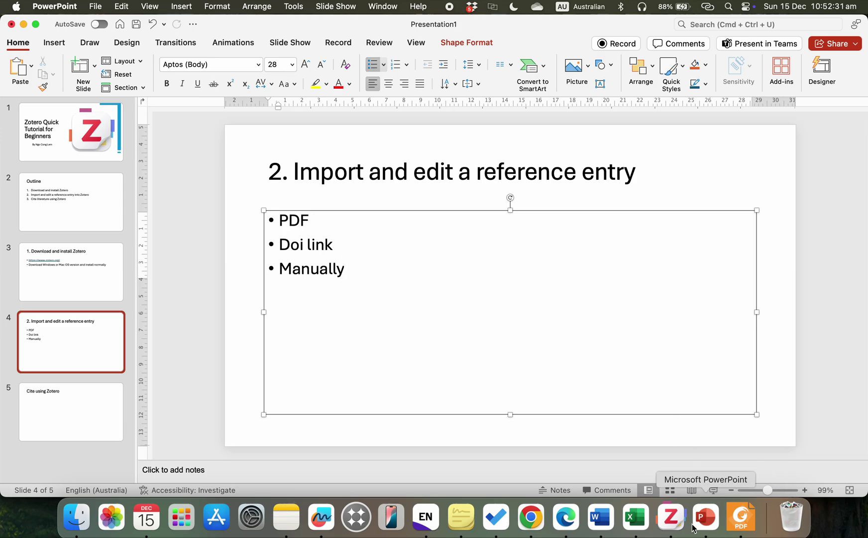
Step: Switch back to Zotero and create a new blank Journal Article entry in the TUTORIAL collection
left_click(671, 517)
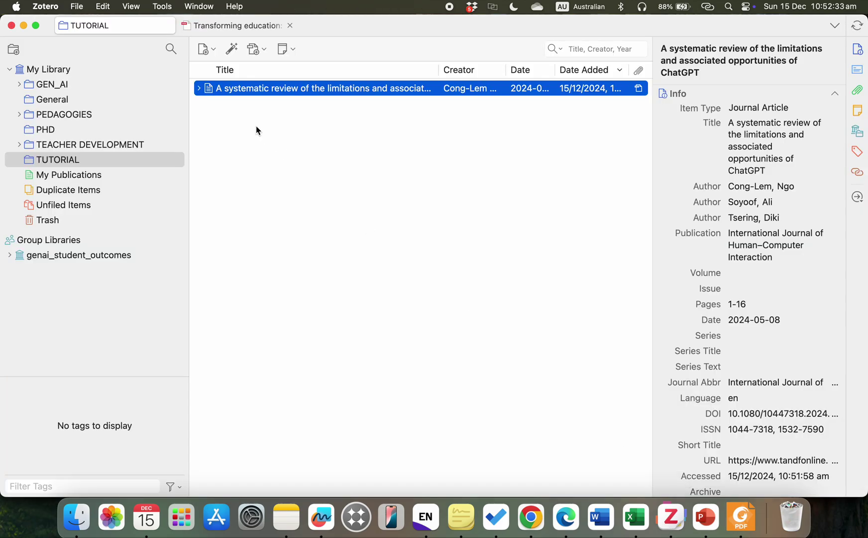
left_click(217, 51)
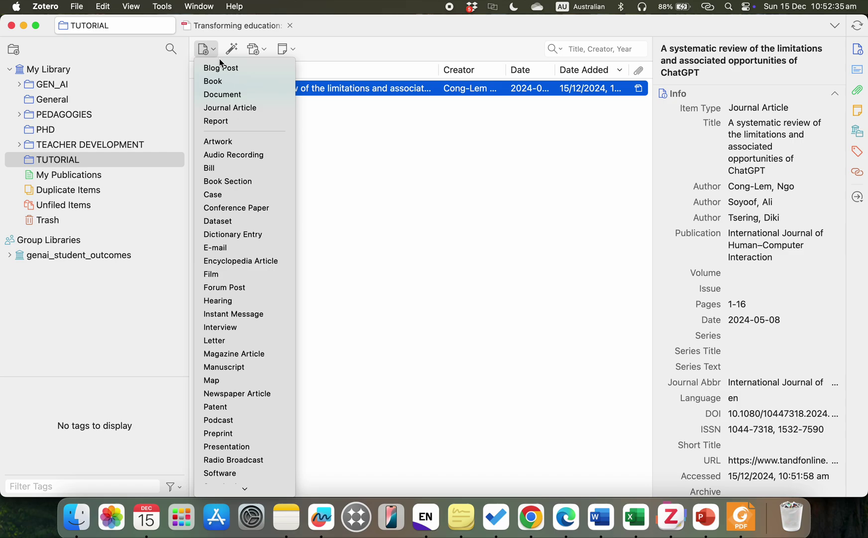
left_click(236, 109)
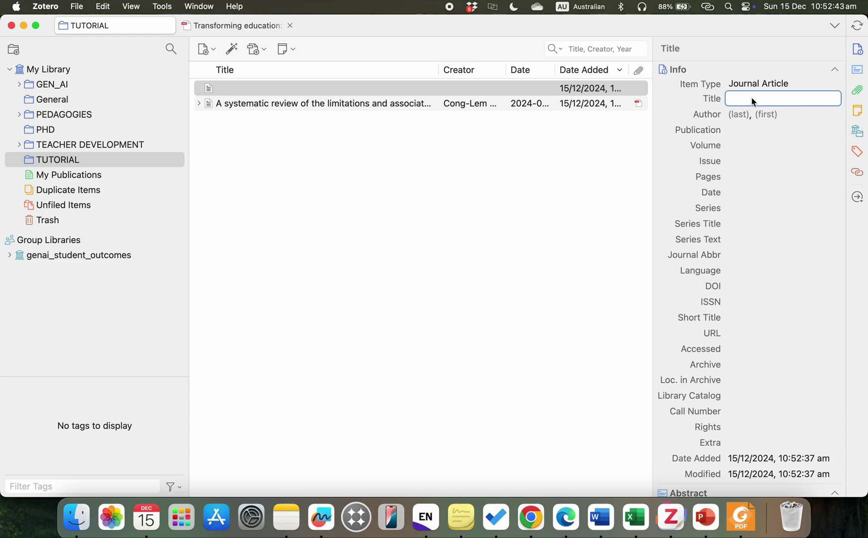
Step: Set the blank entry's title to "Using technologies for English language teaching"
left_click(737, 114)
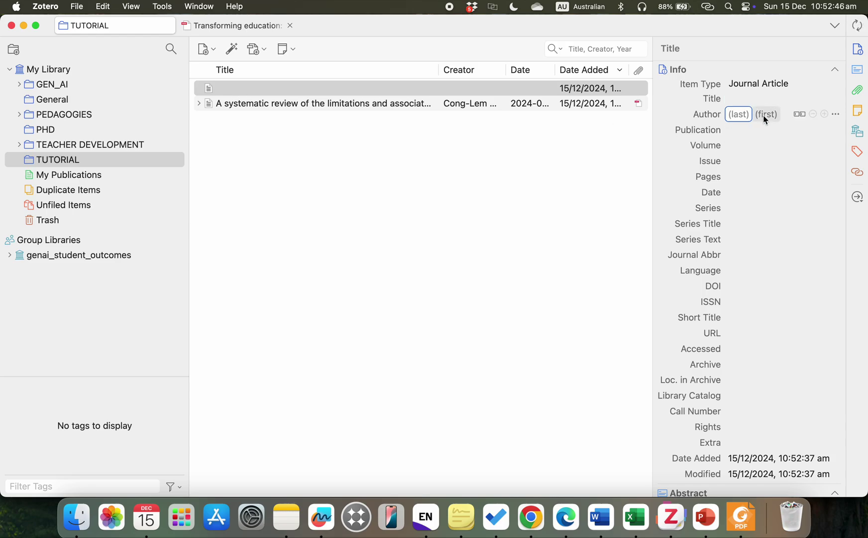
left_click(737, 99)
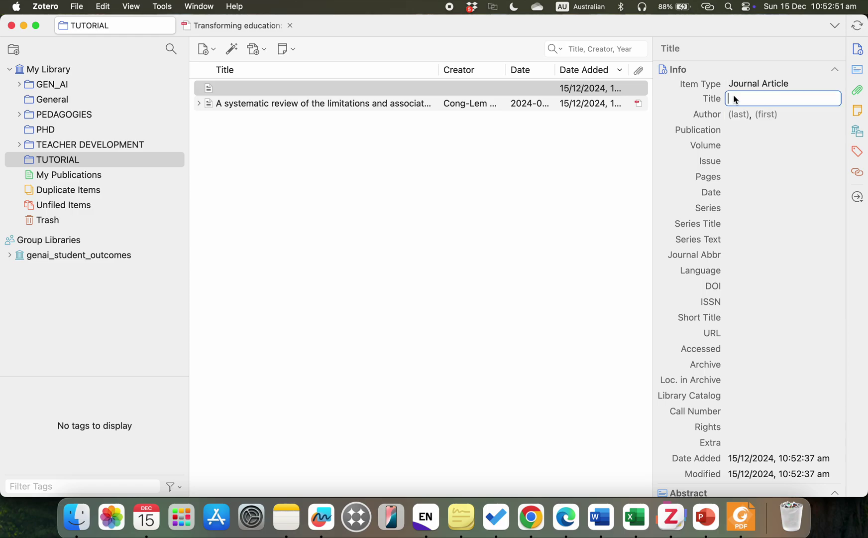
type("Using technologies for Eng")
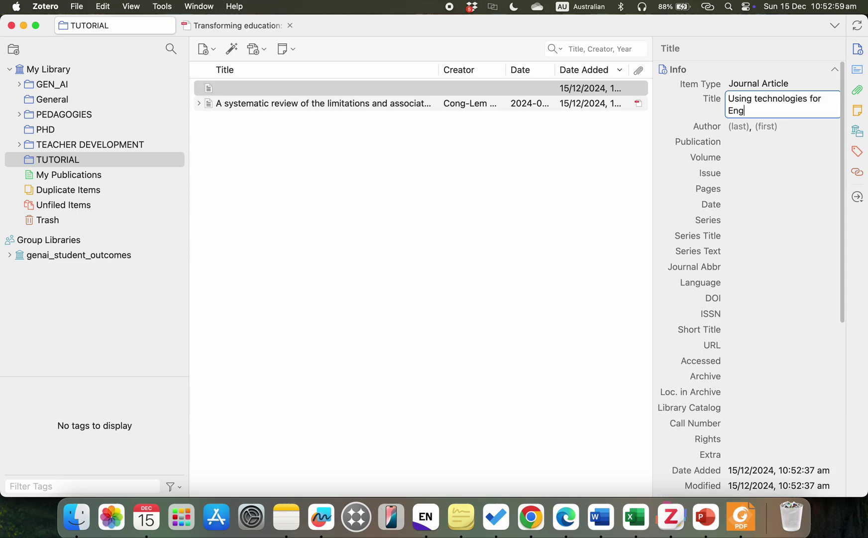
type("lish language")
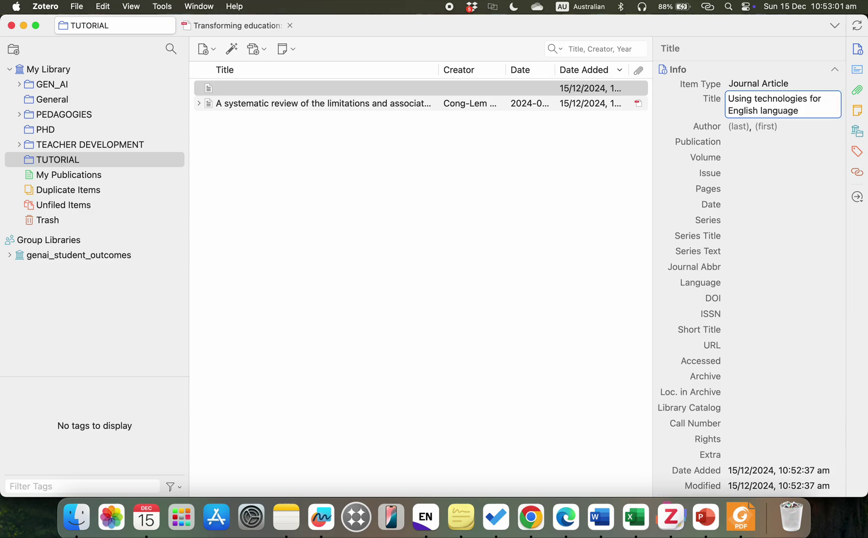
type(" teaching")
Step: Enter the author's last name and first name for the new journal article entry
left_click(743, 127)
type("Ngo")
key("Tab")
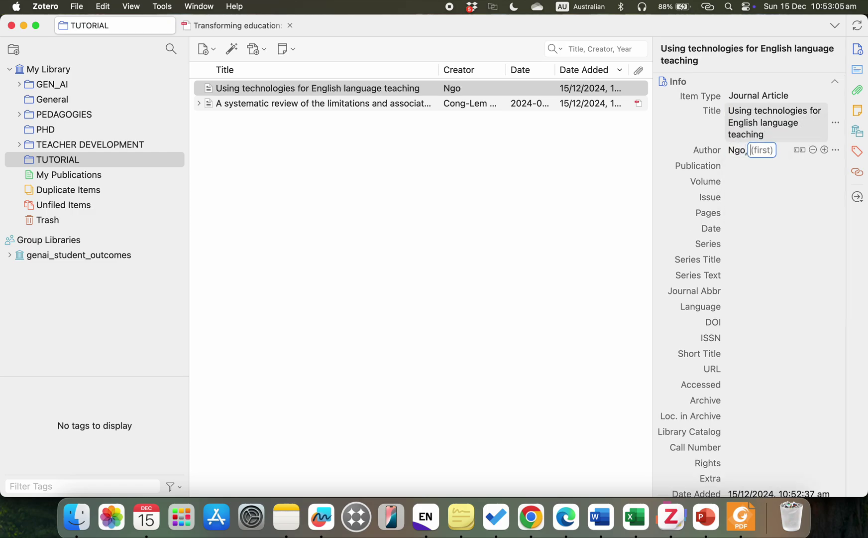
type("Cong-Lem")
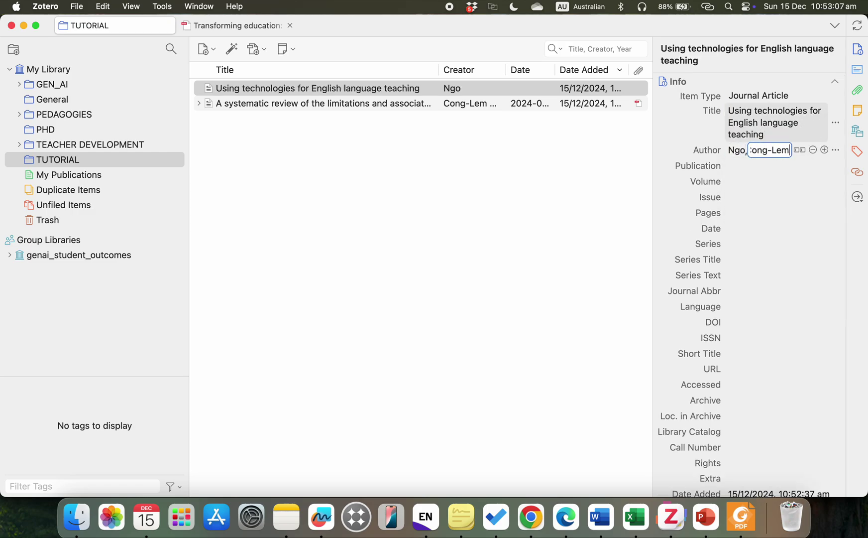
key("Return")
Step: Set the entry's publication to "International Journal of English Teaching"
left_click(744, 169)
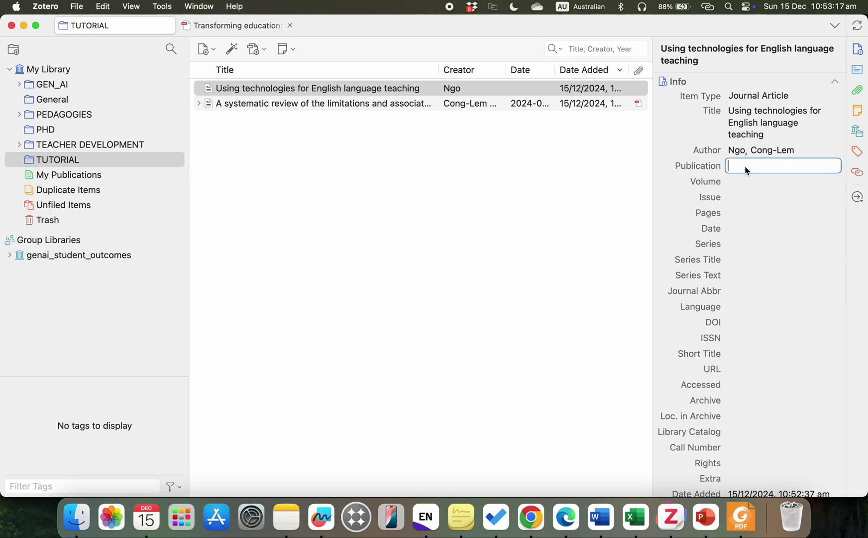
type("In")
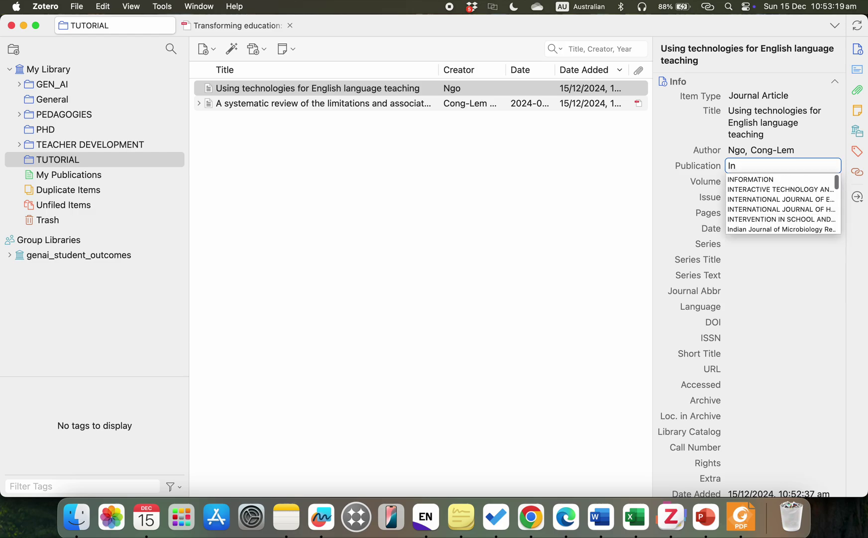
type("ternational ")
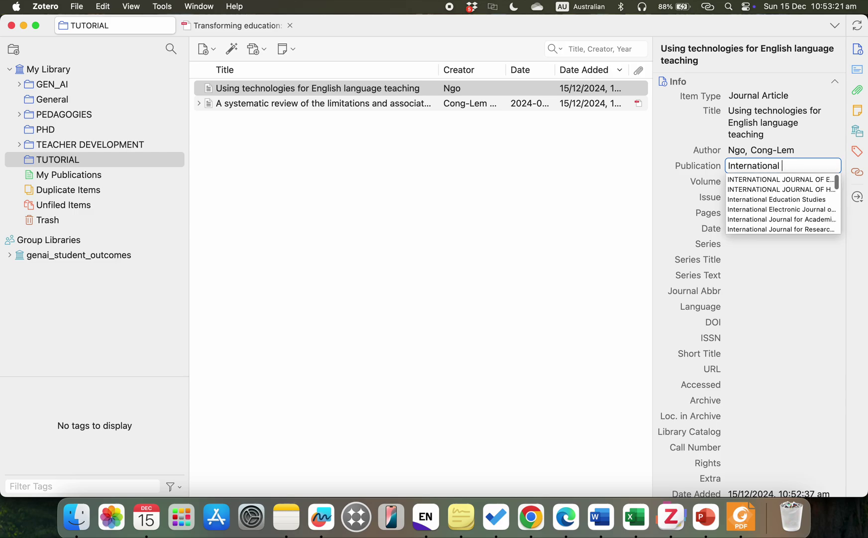
type("Journal fo")
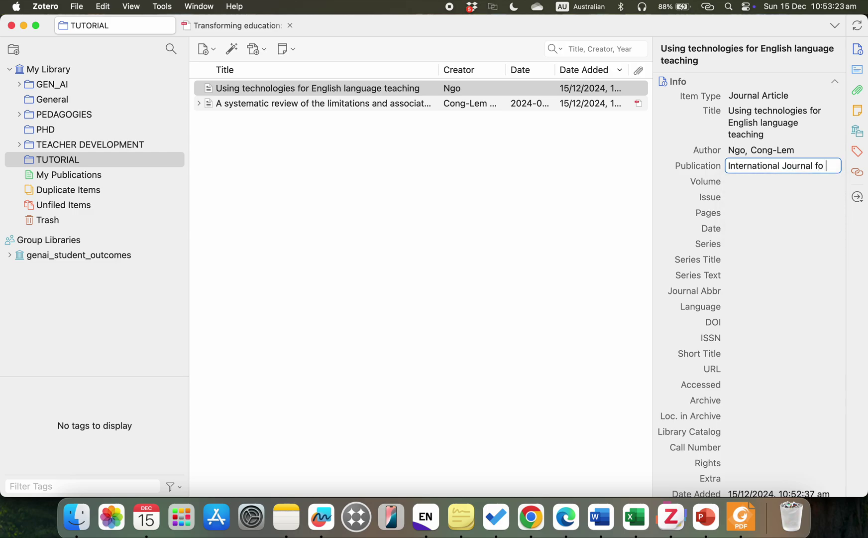
key("BackSpace")
key("BackSpace")
type("of ")
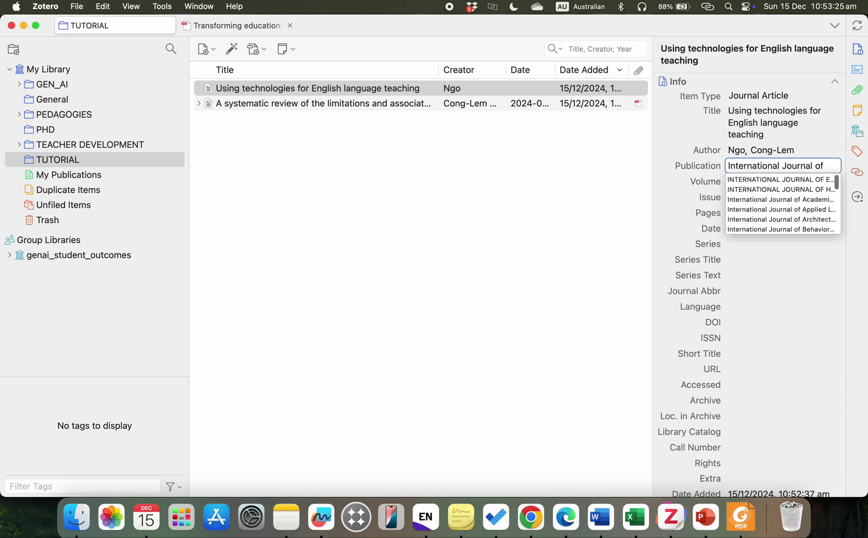
type("English T")
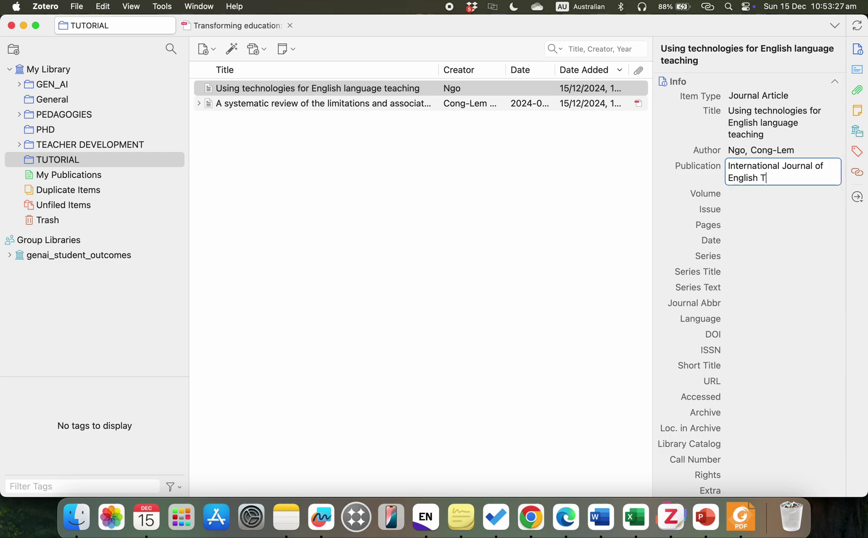
type("eaching")
key("Return")
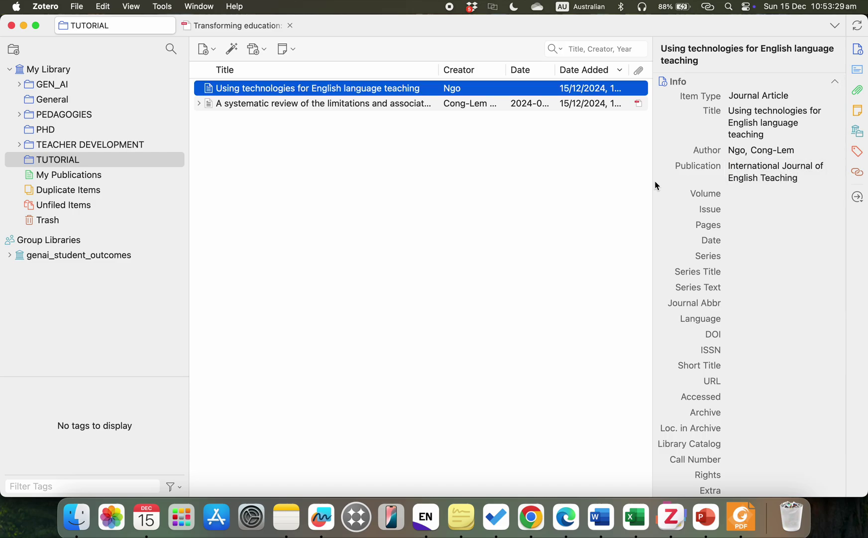
Step: Set the entry's date to 2025
left_click(738, 242)
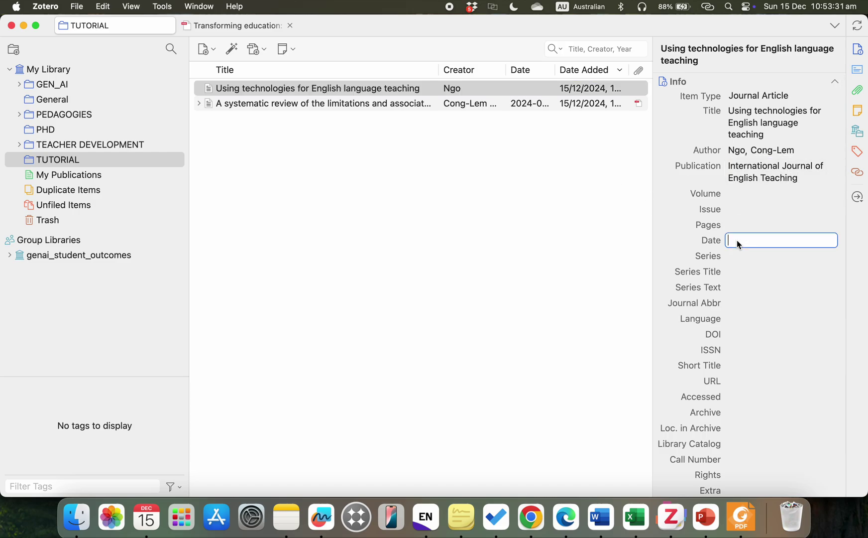
type("2025")
key("Return")
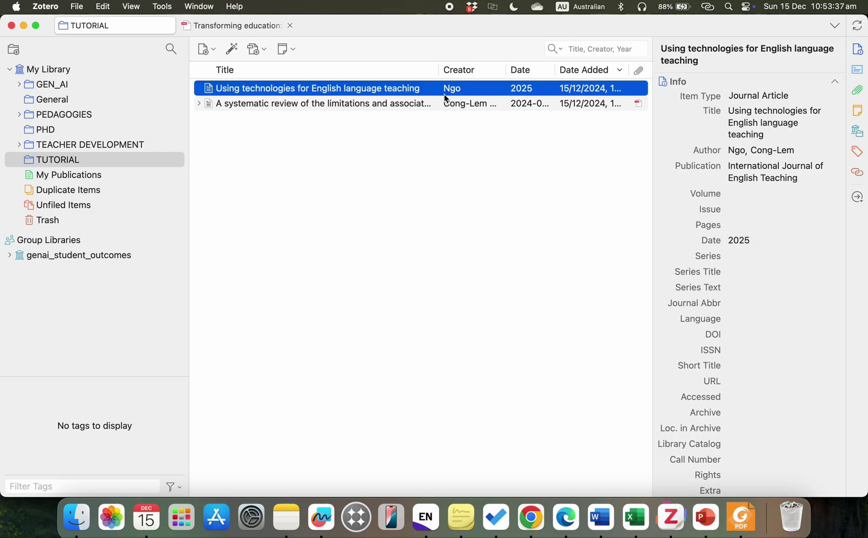
left_click(753, 151)
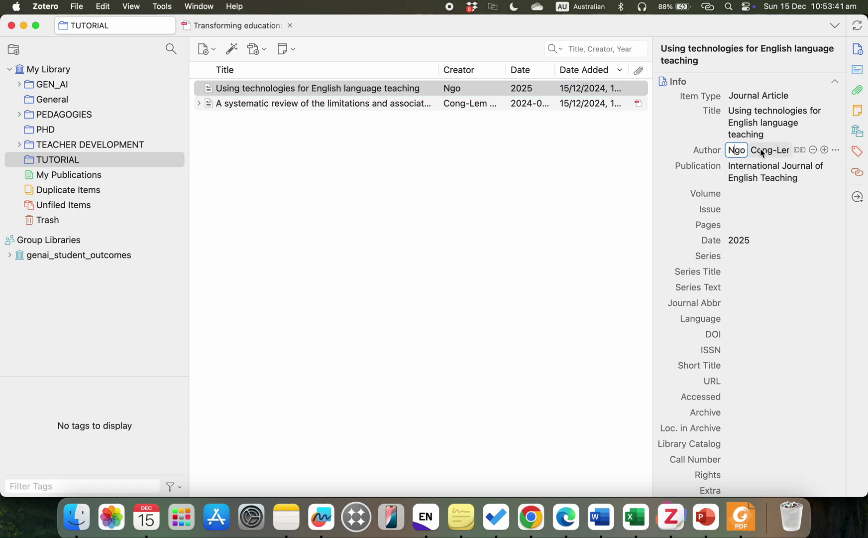
left_click(485, 93)
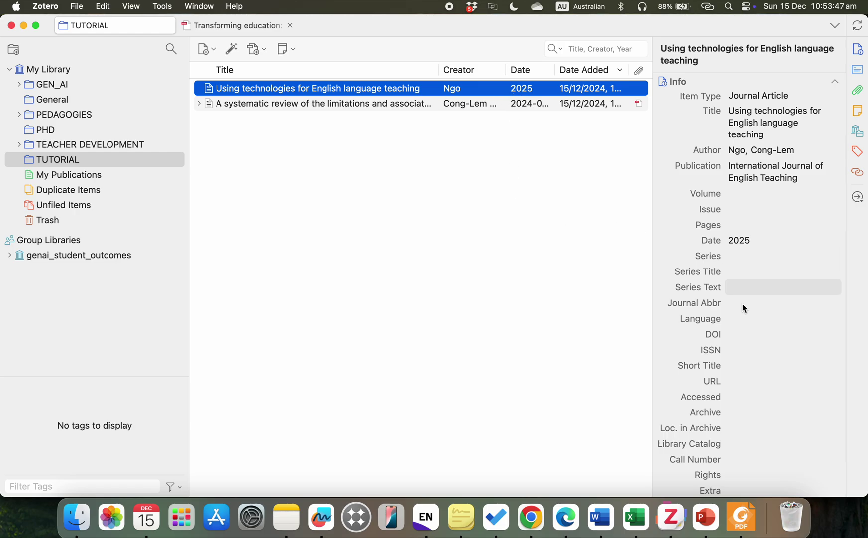
left_click(741, 333)
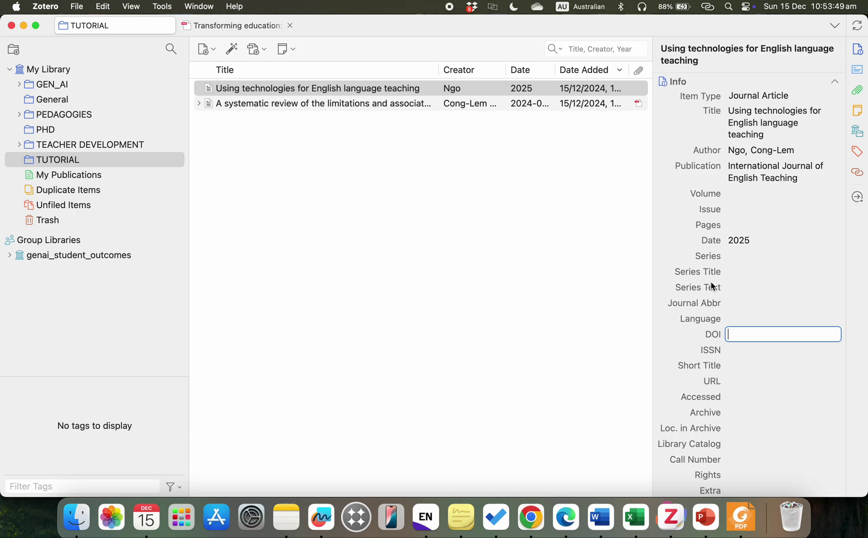
Step: Remove the manually created entry "Using technologies for English language teaching" from the TUTORIAL collection
left_click(575, 238)
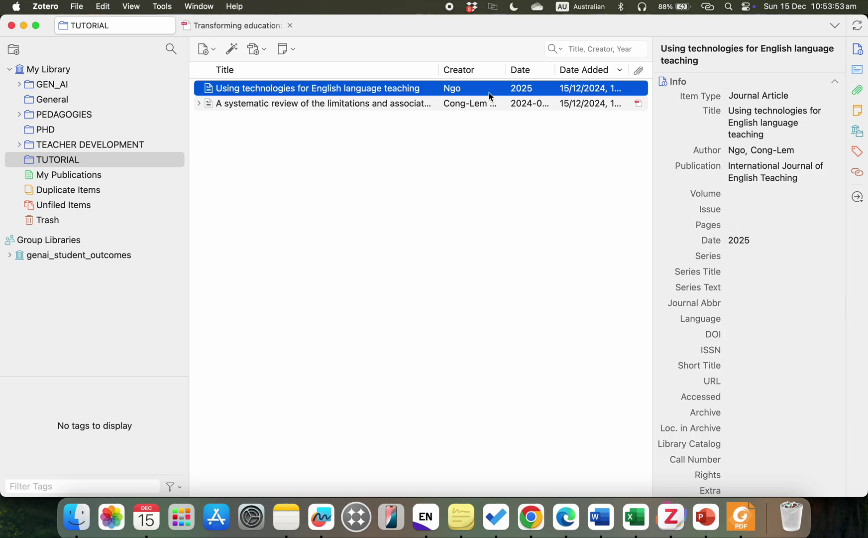
key("BackSpace")
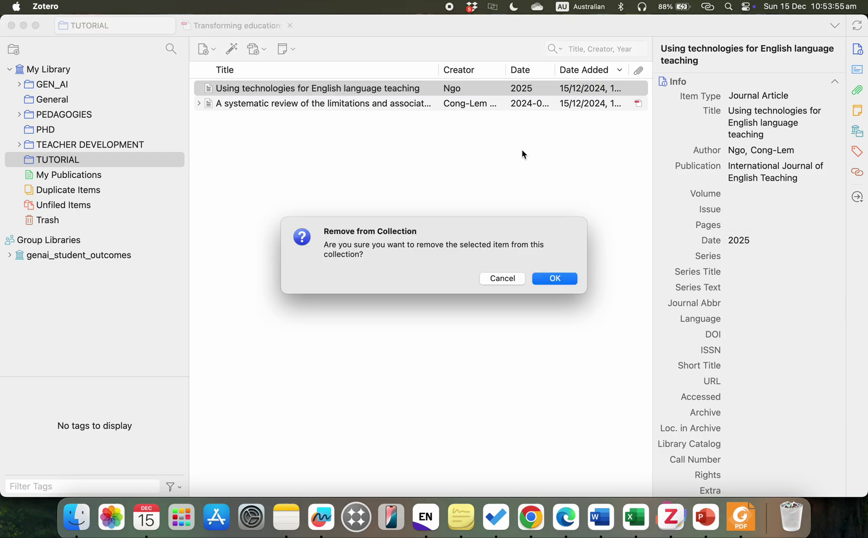
left_click(561, 282)
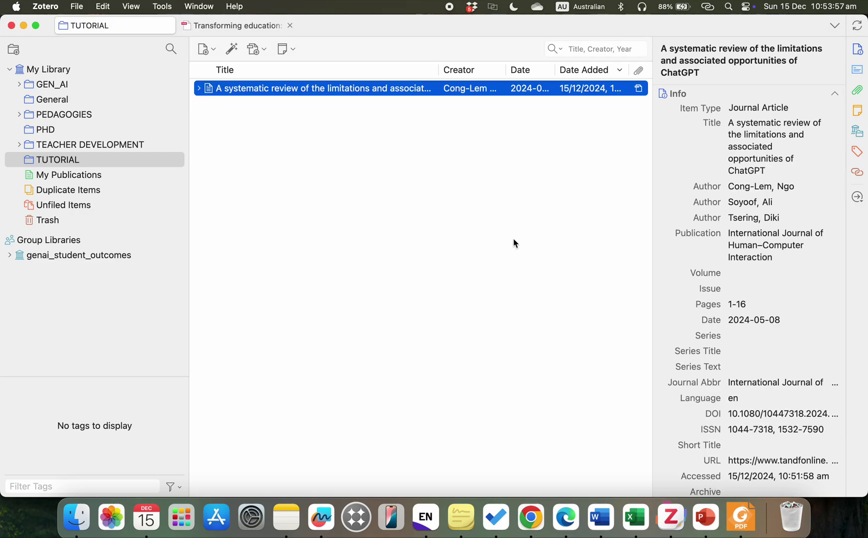
Step: Switch to PowerPoint, open the "Cite using Zotero" slide, and place the cursor in its empty body text
left_click(706, 521)
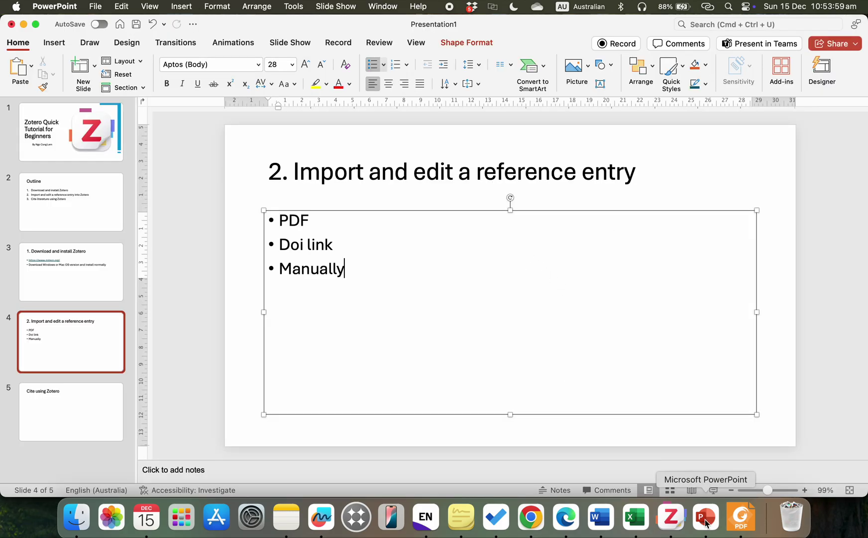
left_click(96, 403)
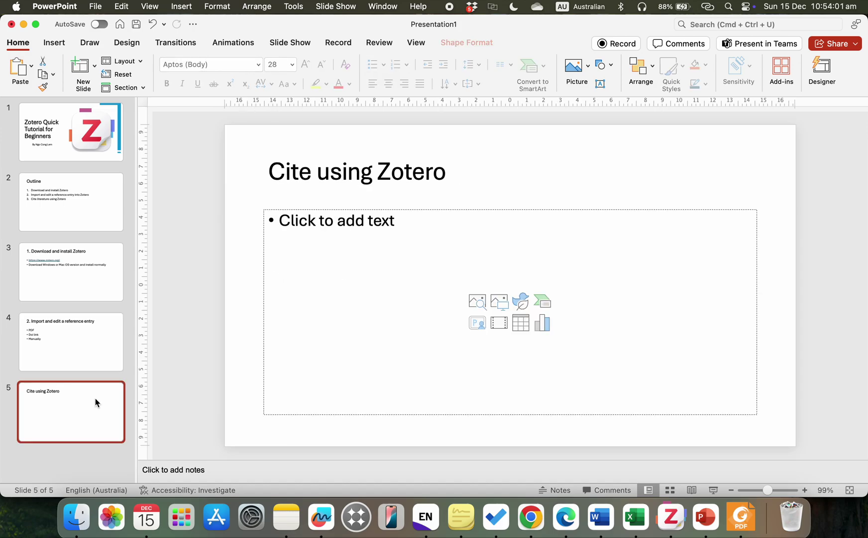
left_click(311, 255)
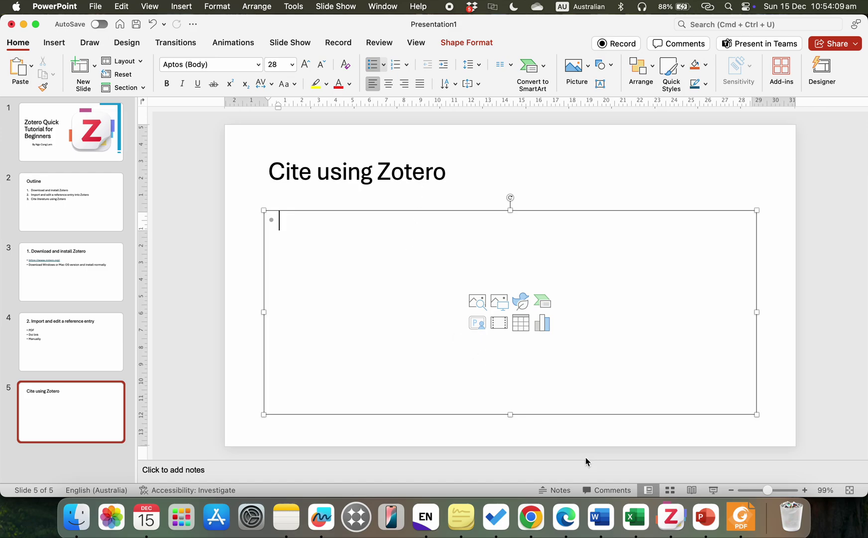
Step: Switch to the blank Word document, bring up the Zotero citation commands, and start a new line in the page
left_click(600, 518)
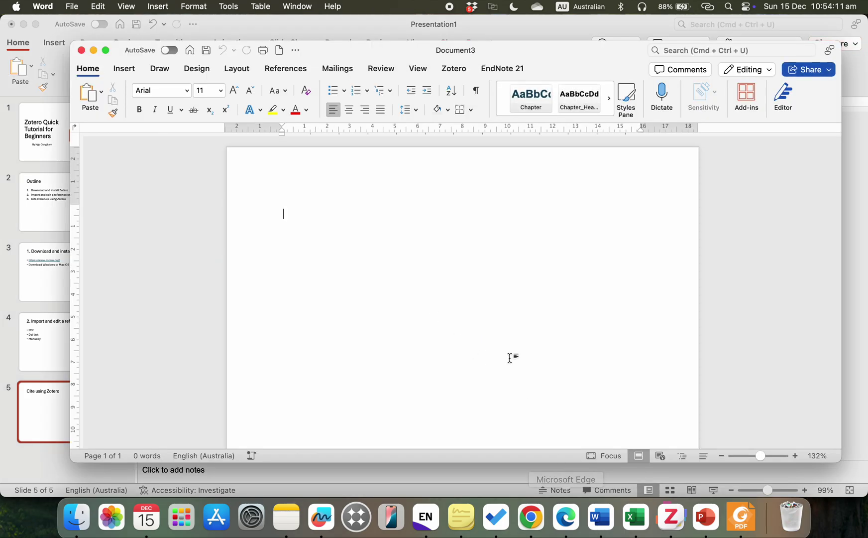
double_click(502, 53)
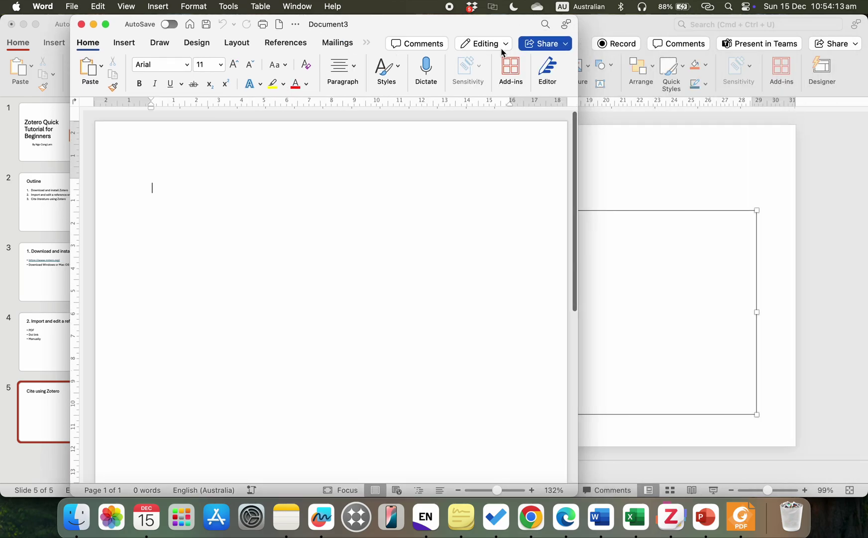
double_click(495, 27)
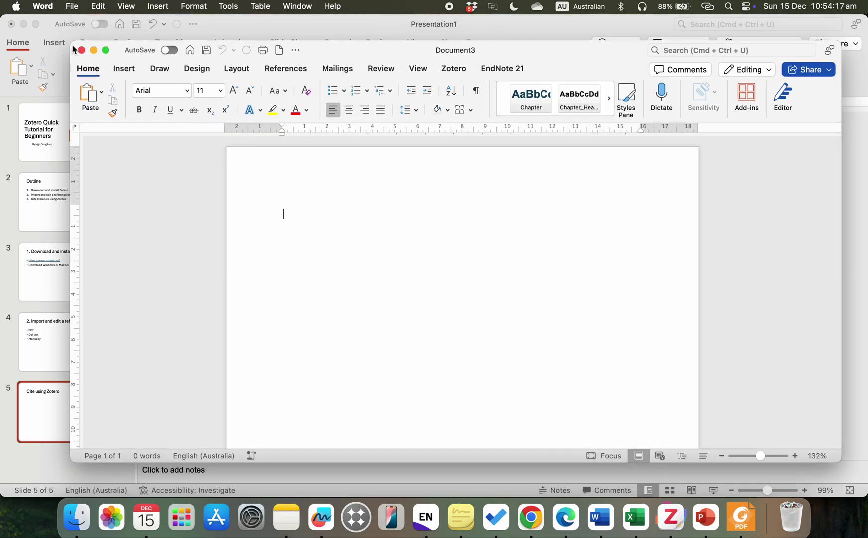
left_click(457, 74)
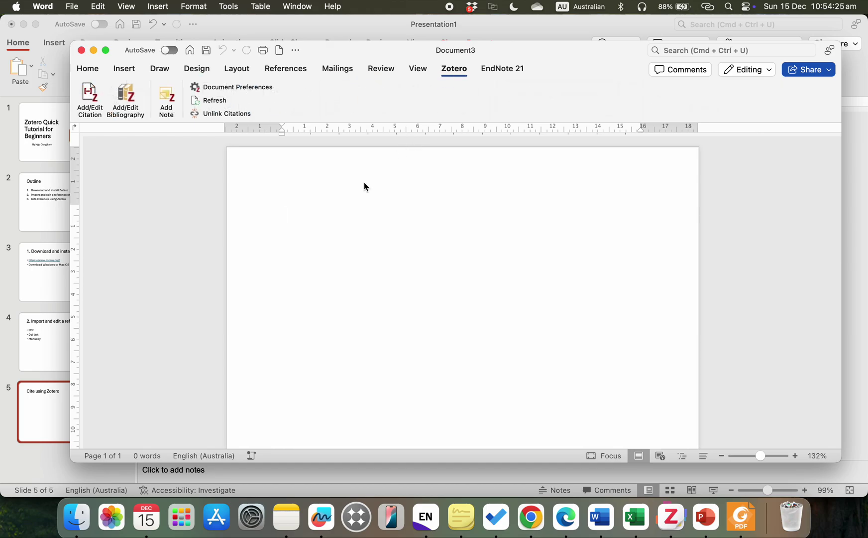
key("Return")
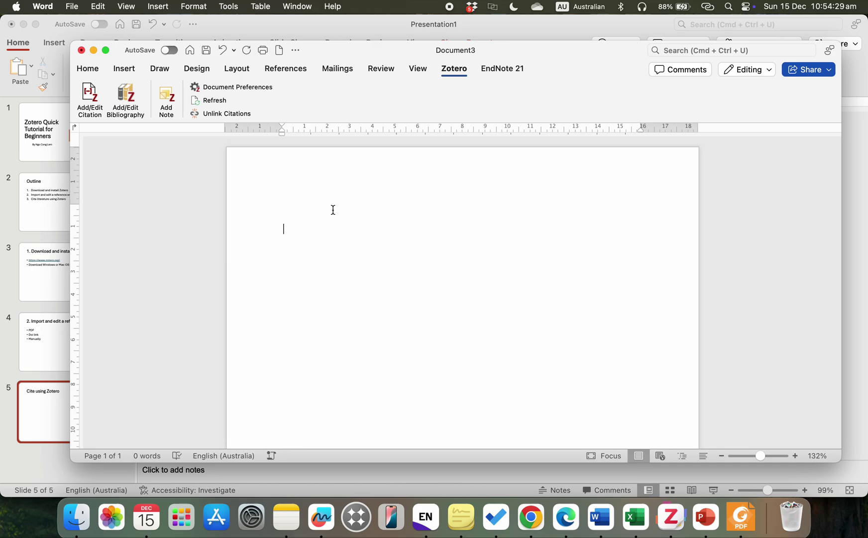
type("Input")
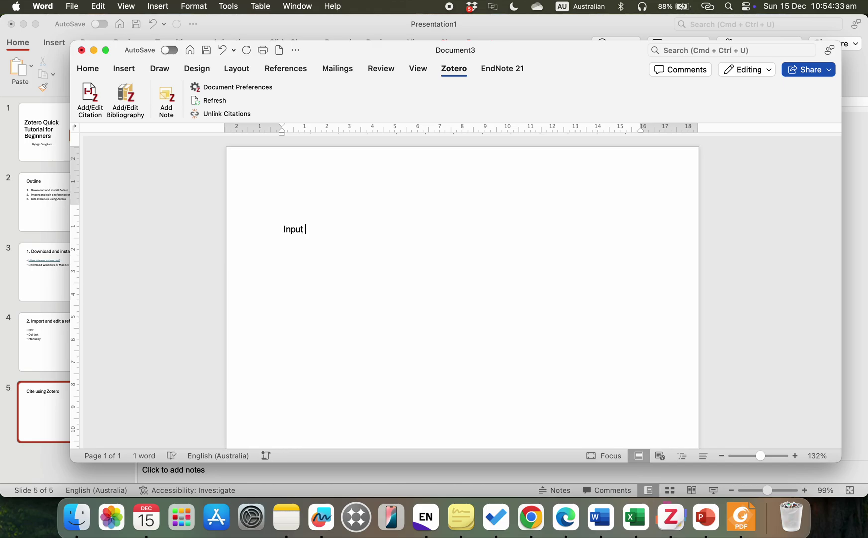
key("BackSpace")
key("BackSpace")
key("BackSpace")
key("BackSpace")
key("BackSpace")
key("BackSpace")
Step: Write the sentence "Zone of proximal development is a concept that can be used to explain L2 language learning process."
type("Z")
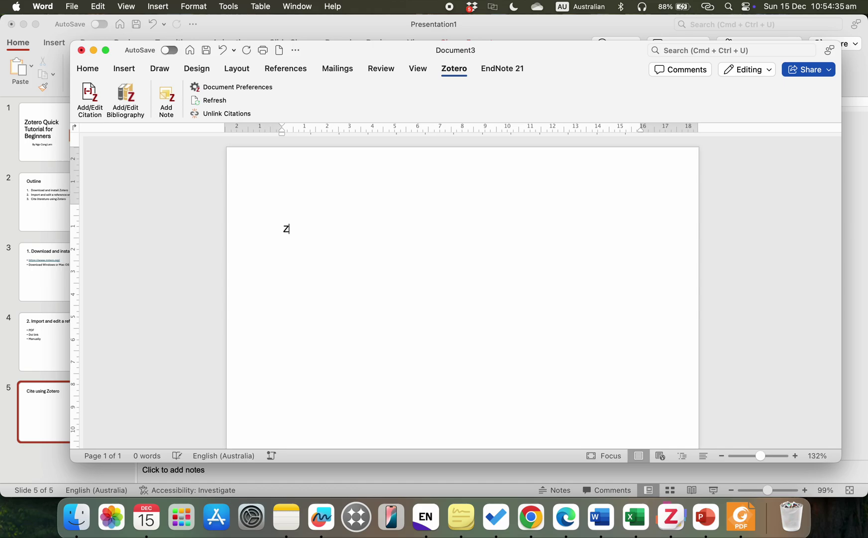
type("one of pro")
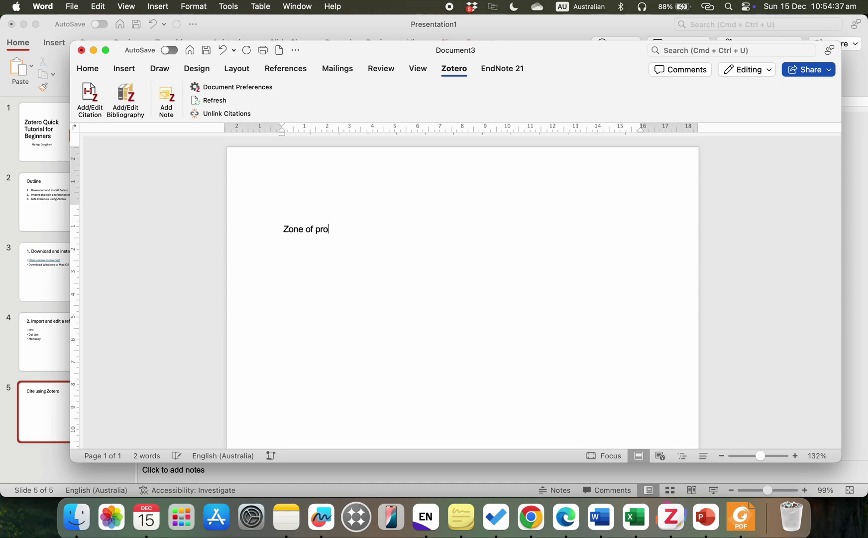
type("ximal develop")
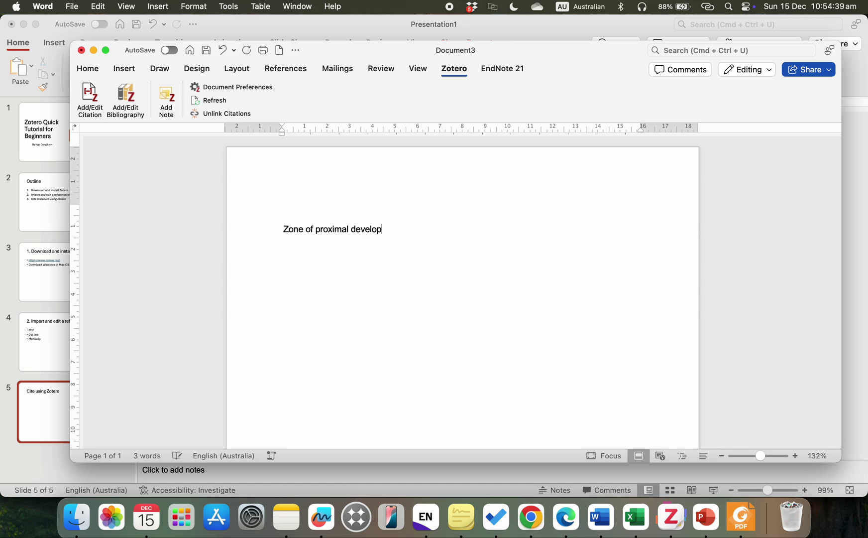
type("ment is a co")
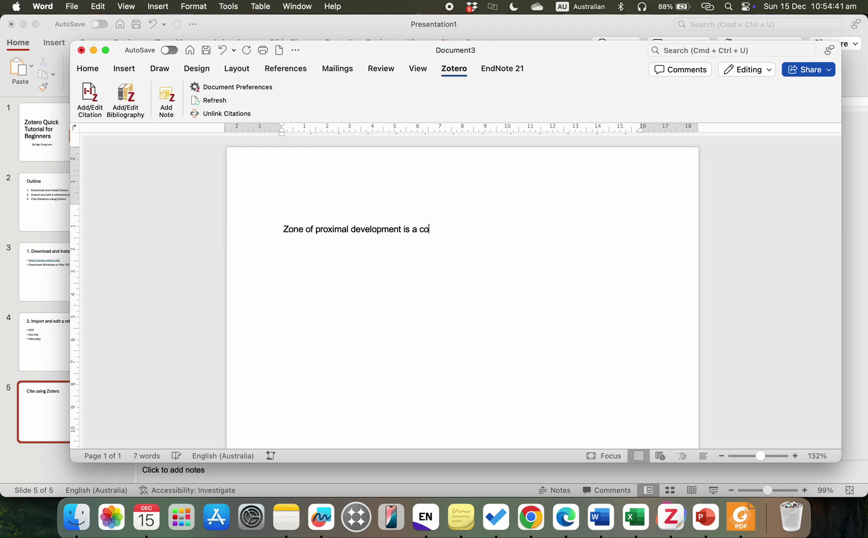
type("ncept that can ")
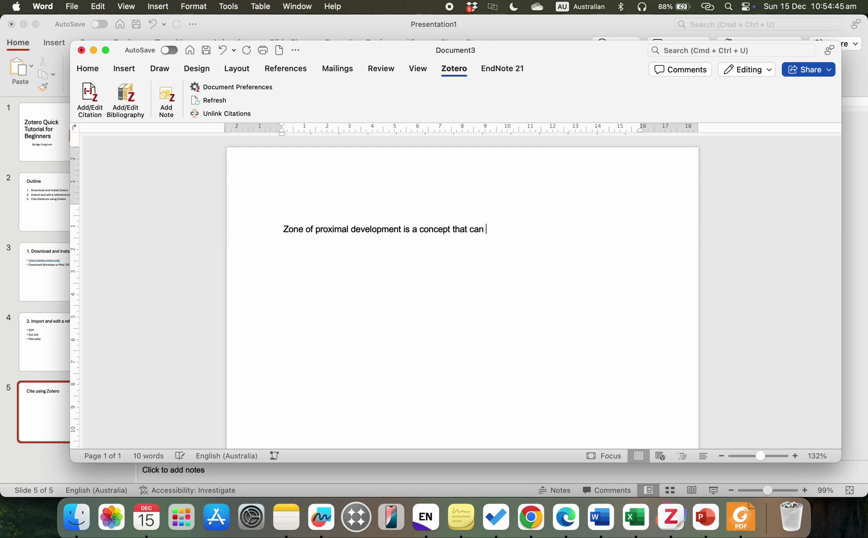
type("be used to explain L2 ")
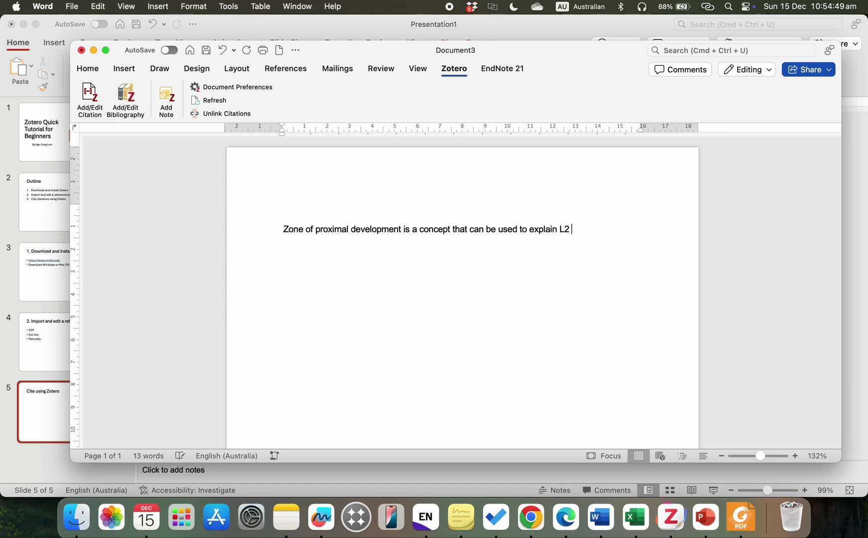
type("language learning")
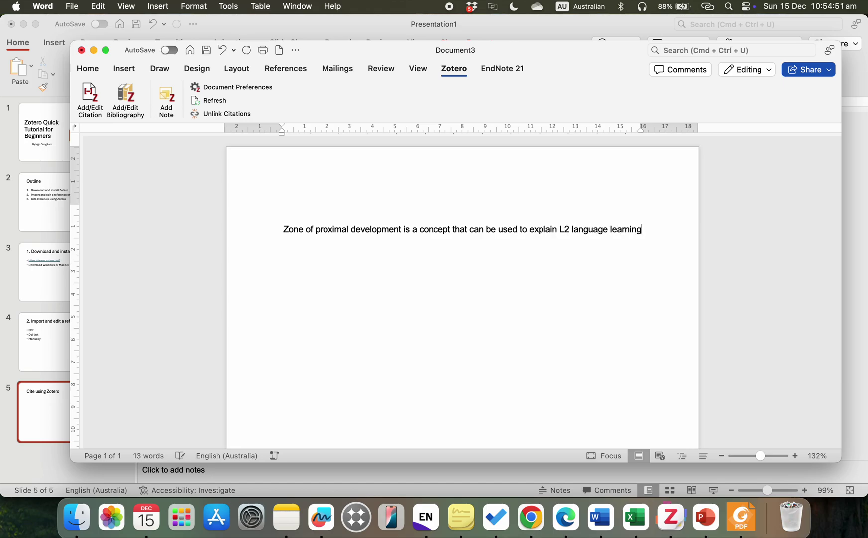
type(" process.")
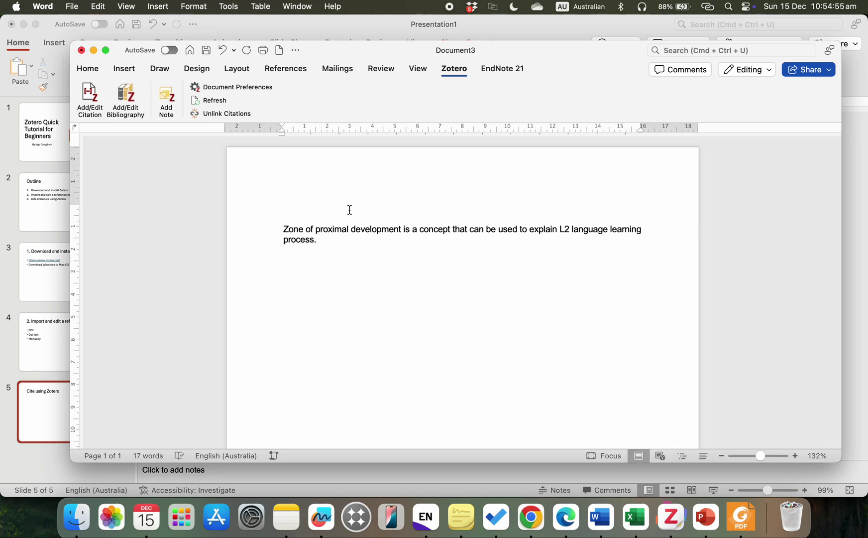
Step: Start a Zotero citation before the sentence's final period, using the American Psychological Association (APA) 7th edition style
left_click(315, 240)
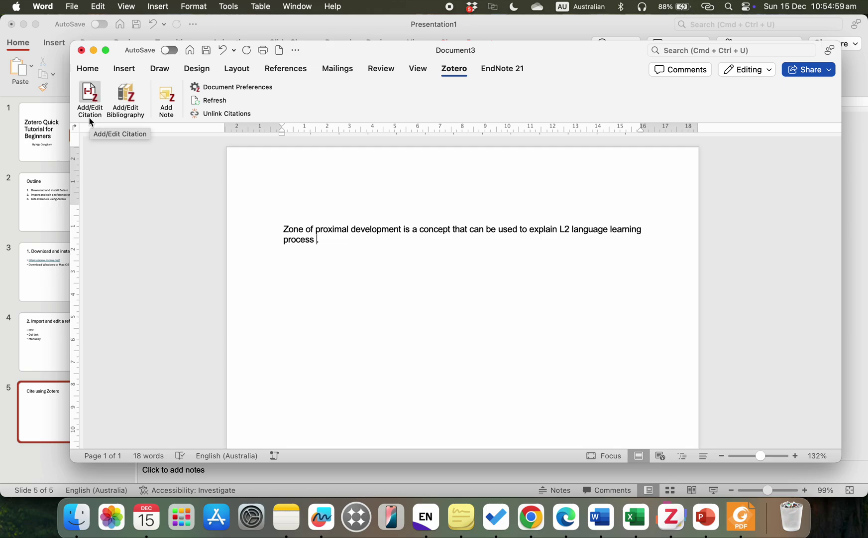
left_click(95, 98)
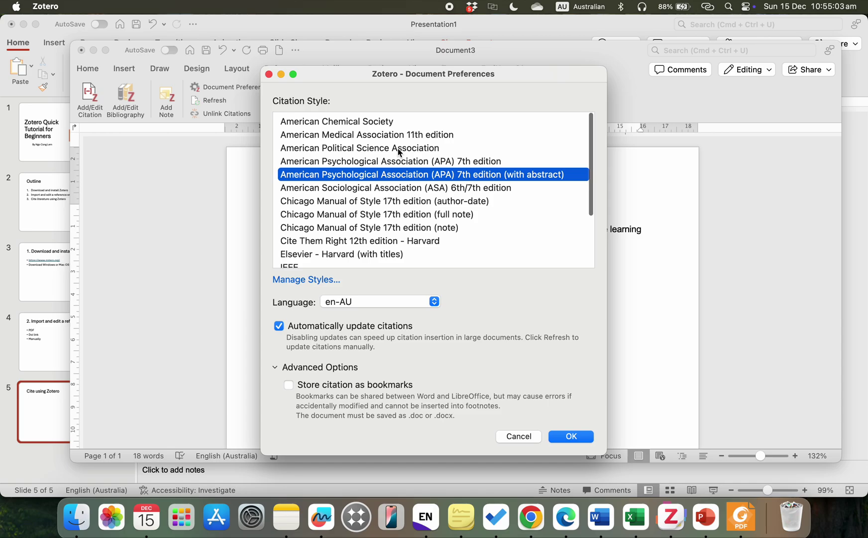
left_click(393, 162)
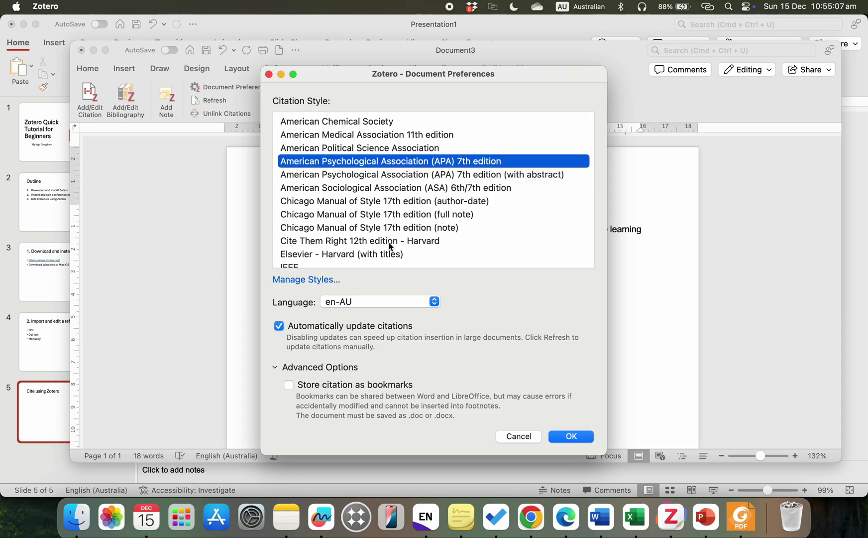
scroll(391, 246, "down", 3)
scroll(391, 247, "up", 3)
left_click(571, 436)
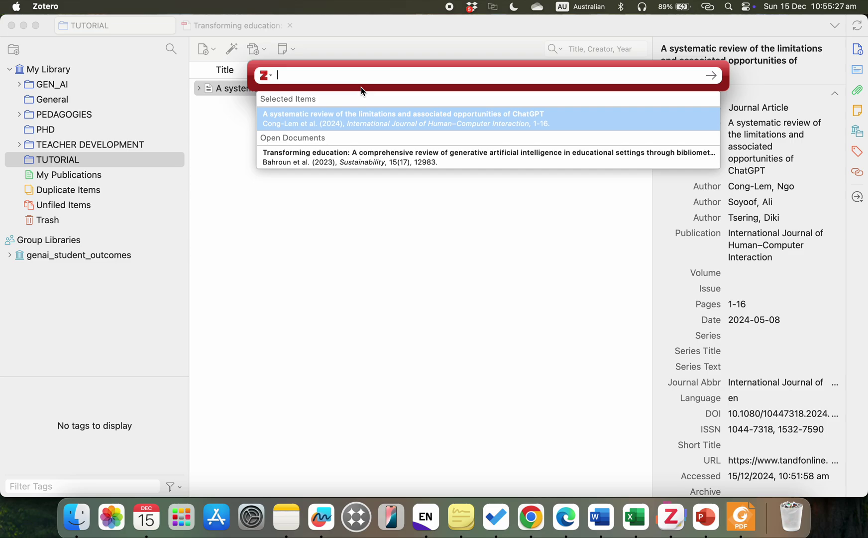
Step: Return to the Word document and add the abbreviation "(ZPD)" after "Zone of proximal development"
left_click(601, 517)
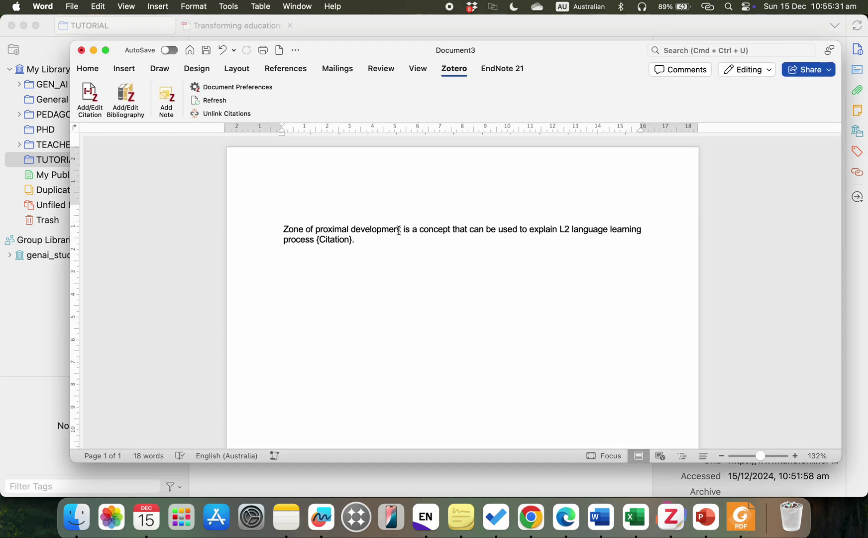
left_click(399, 231)
type("(")
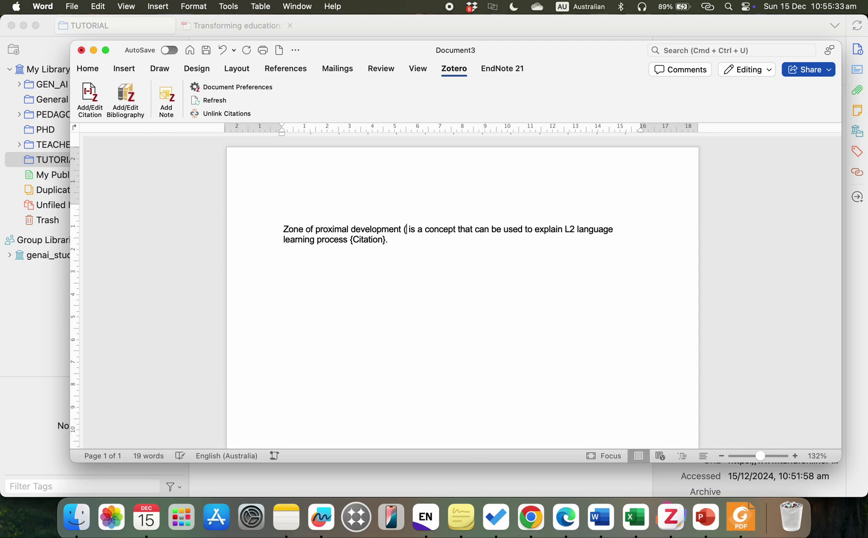
type("ZPD)")
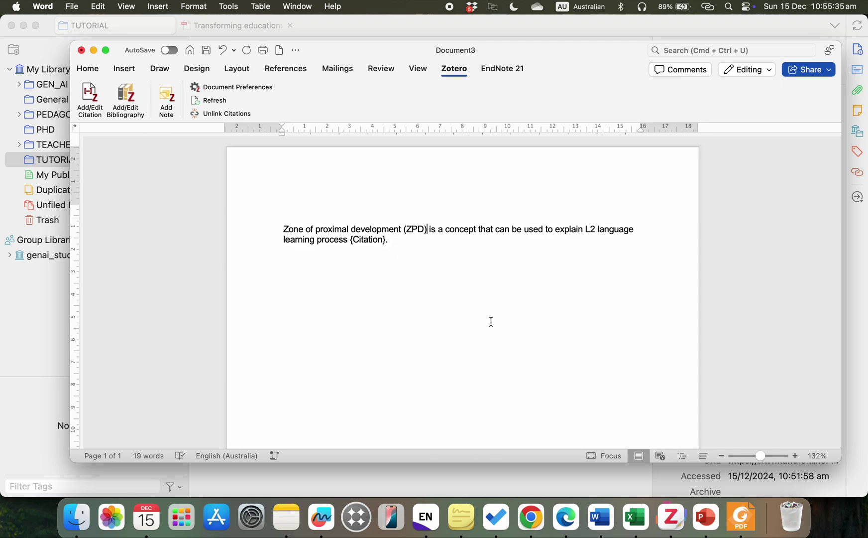
Step: Switch to Zotero, search by the author's name, and cite the 2022 article on Vygotsky's, Leontiev's and Engeström's cultural-historical (activity) theories
left_click(670, 517)
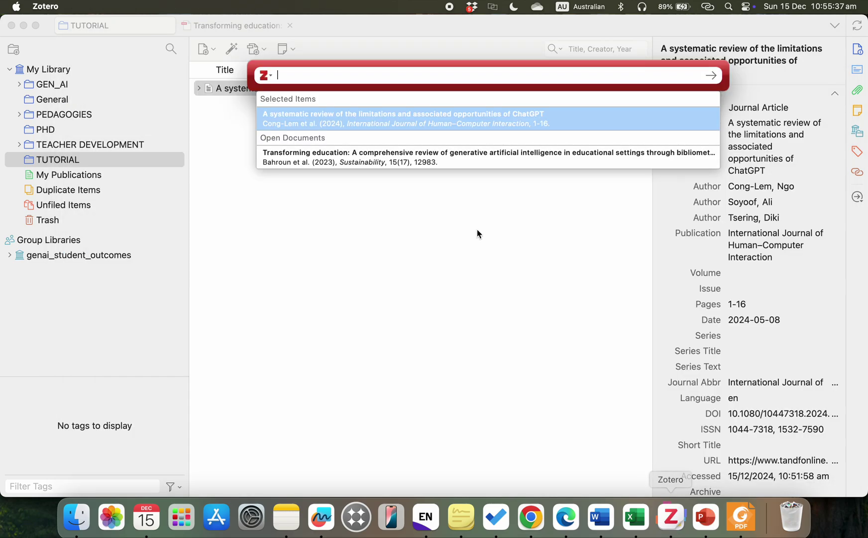
type("ngo cong")
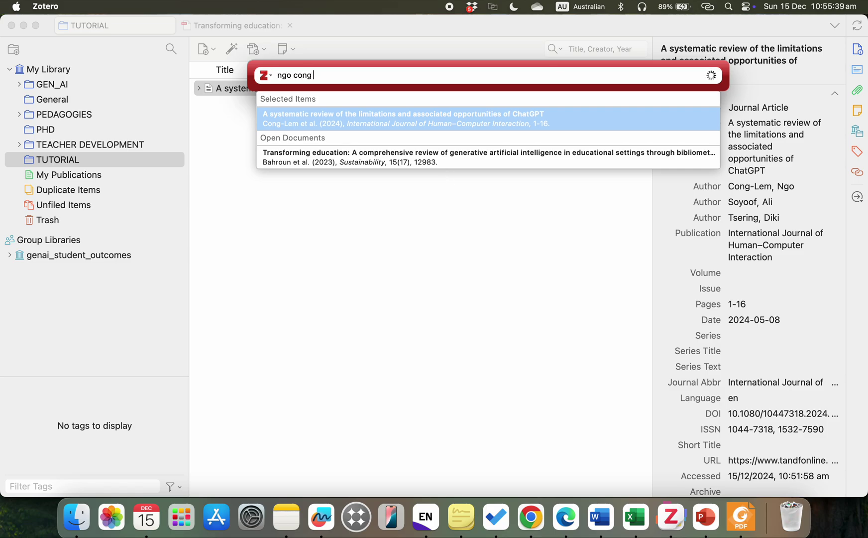
type(" lem")
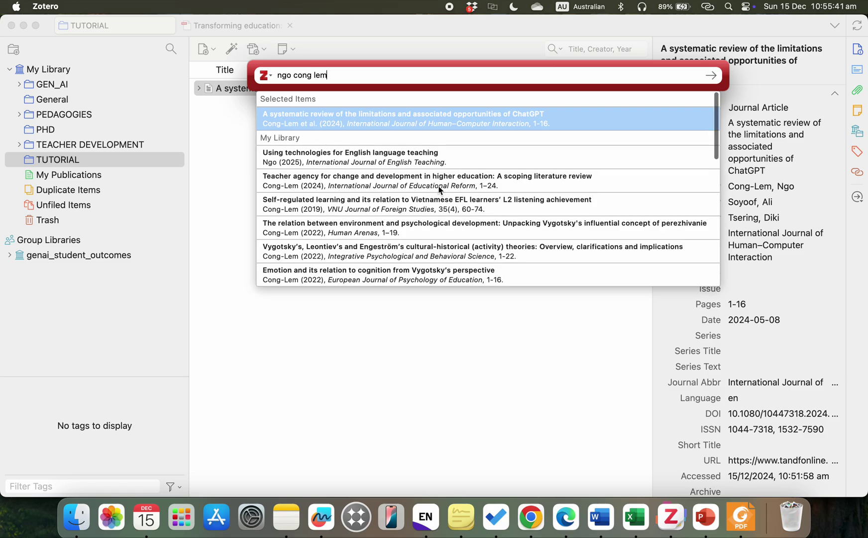
left_click(397, 256)
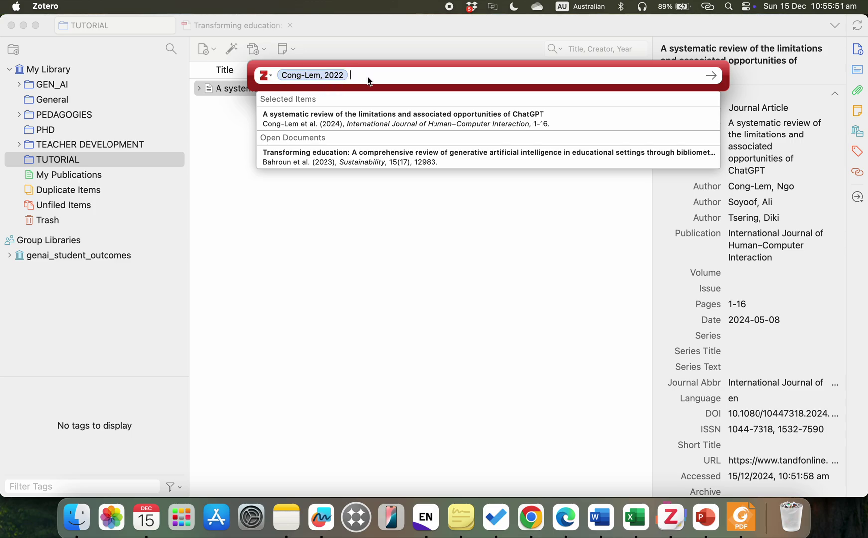
key("Return")
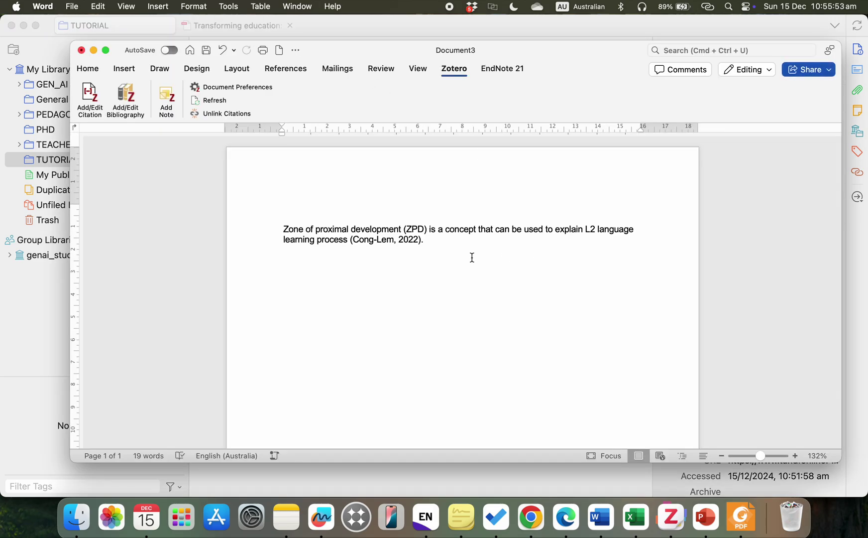
left_click(391, 241)
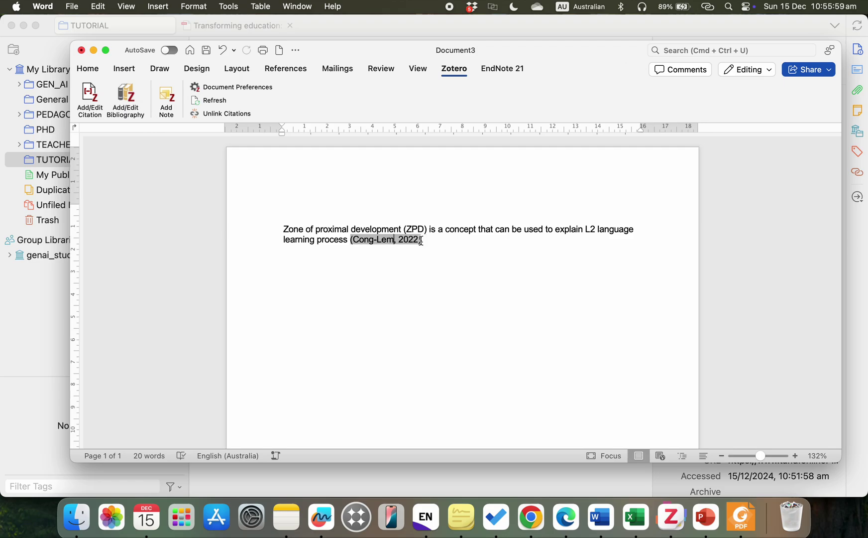
left_click_drag(422, 241, 351, 242)
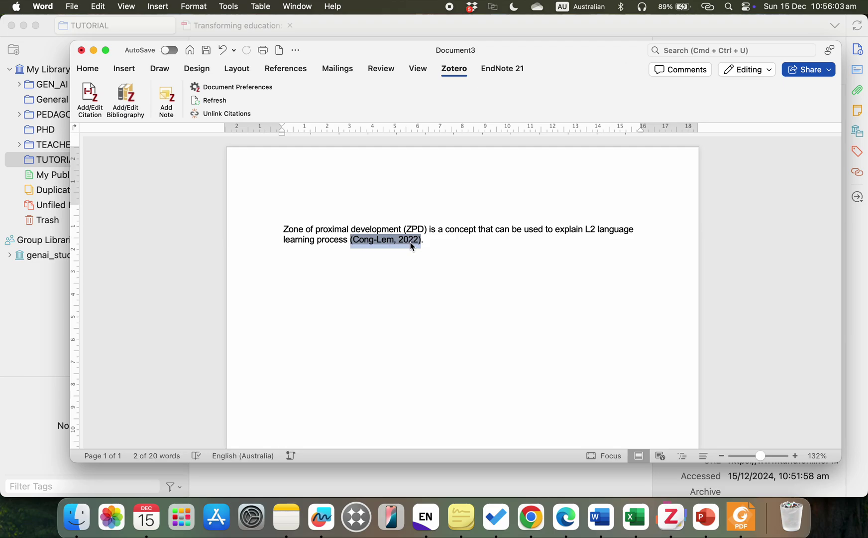
Step: Add a new paragraph: "Vygotsky (1978) claims that the development of higher psychological functions first appear in the social (interaction) plane."
left_click(431, 242)
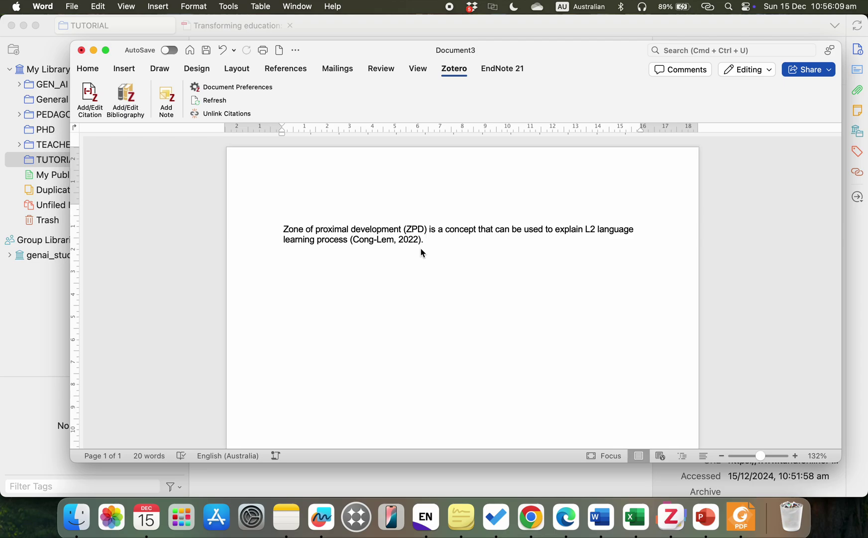
key("Return")
type("Vygotsky (1978")
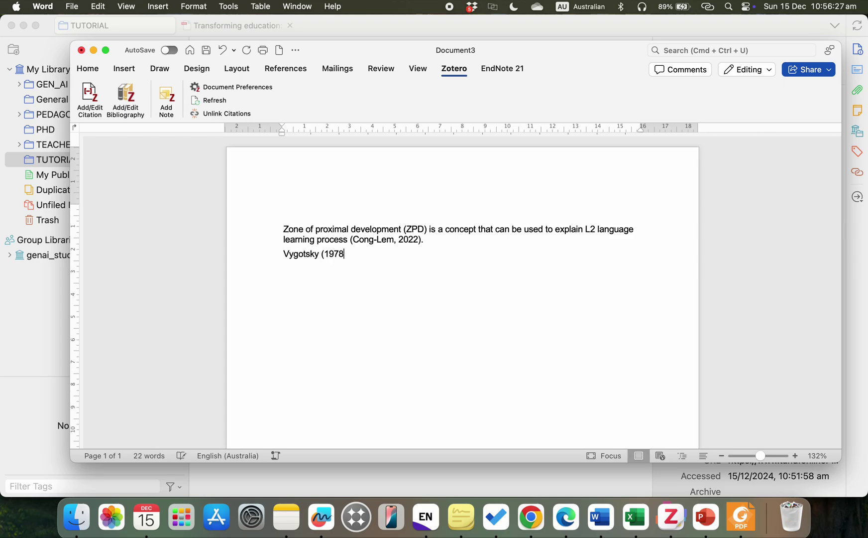
type("(")
key("BackSpace")
type(") claims that the develop")
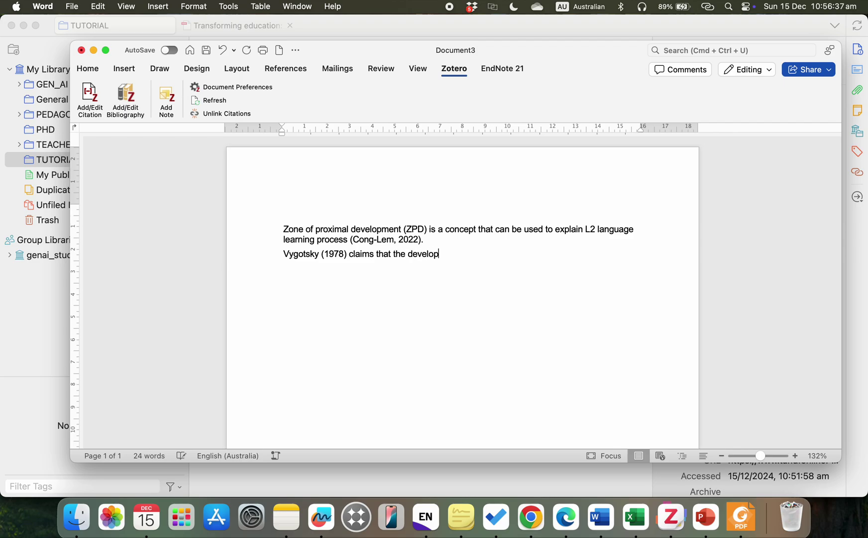
type("ment of higher psychological")
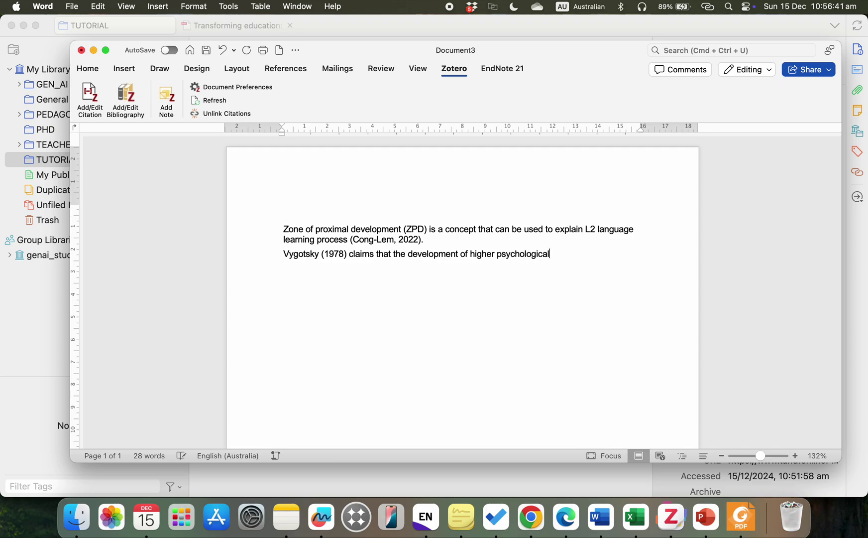
type(" functions first appear ")
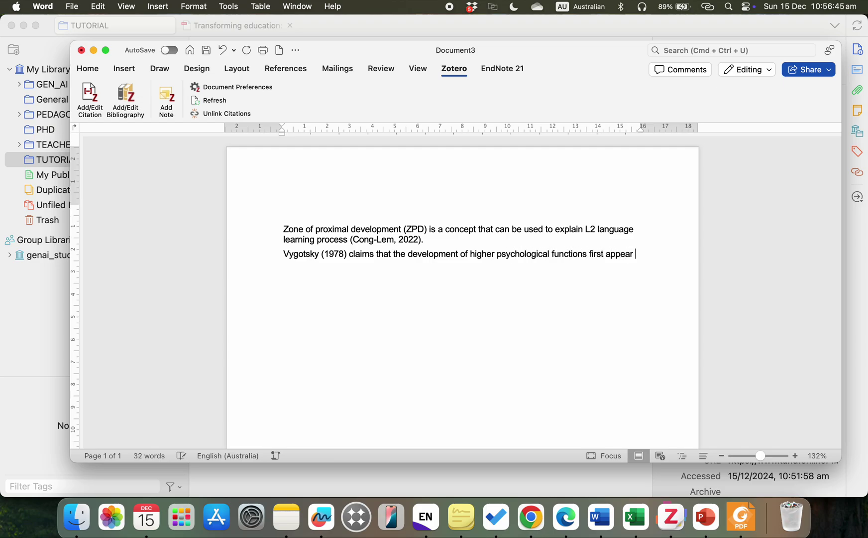
type("in the social ")
type("(interps")
key("BackSpace")
key("BackSpace")
type("act")
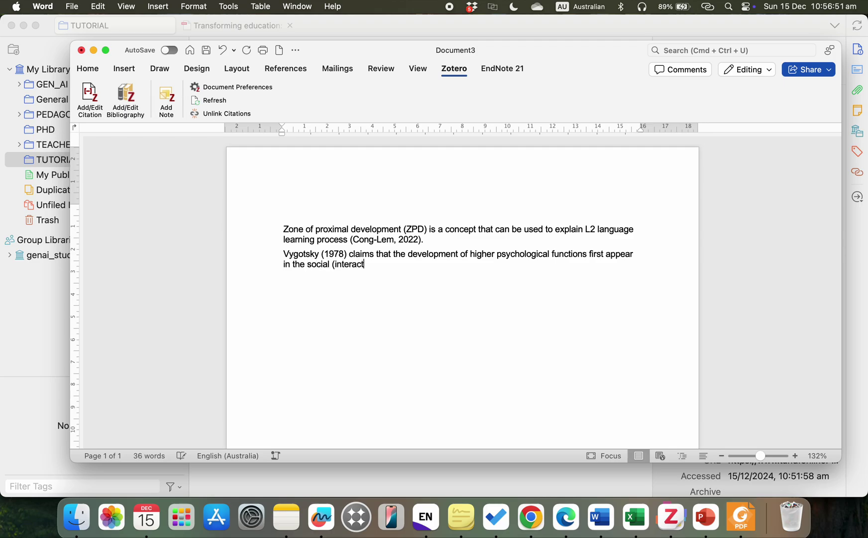
type("ion) plane .")
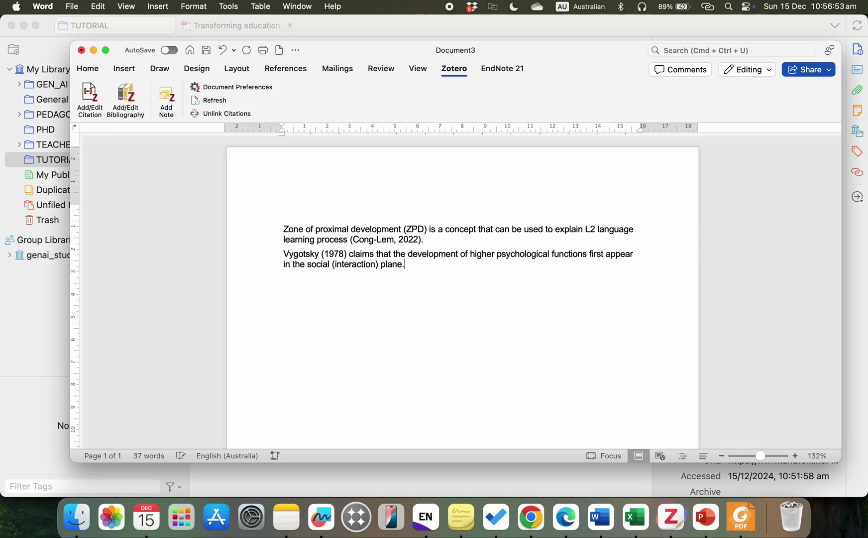
key("Left")
type("/ stage")
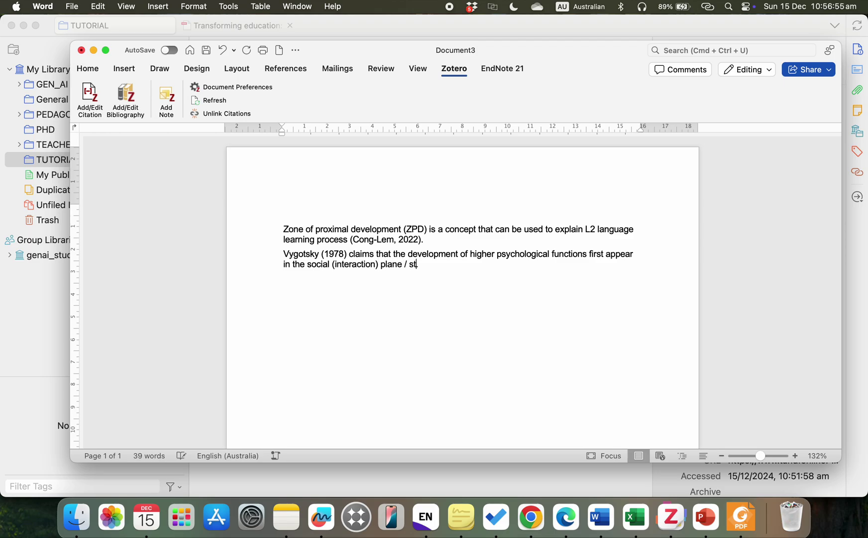
key("Right")
key("BackSpace")
key("BackSpace")
key("BackSpace")
key("BackSpace")
key("BackSpace")
key("BackSpace")
key("BackSpace")
key("BackSpace")
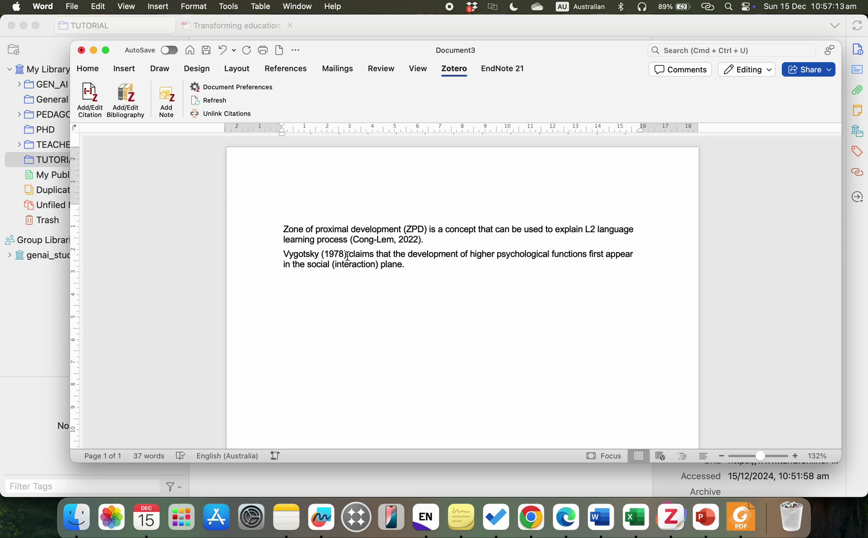
Step: Remove the manually written year "(1978)" after "Vygotsky" in the second paragraph
double_click(305, 255)
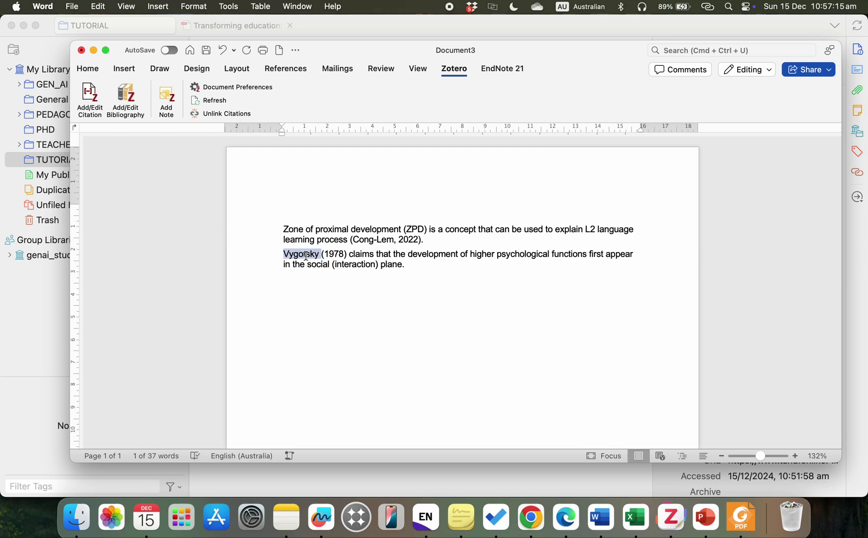
left_click(348, 256)
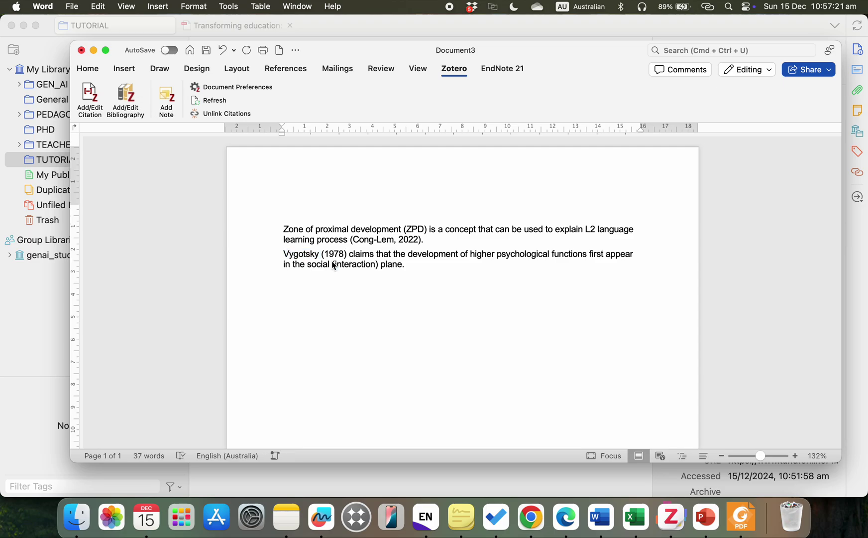
key("BackSpace")
key("BackSpace")
key("BackSpace")
key("BackSpace")
key("BackSpace")
key("BackSpace")
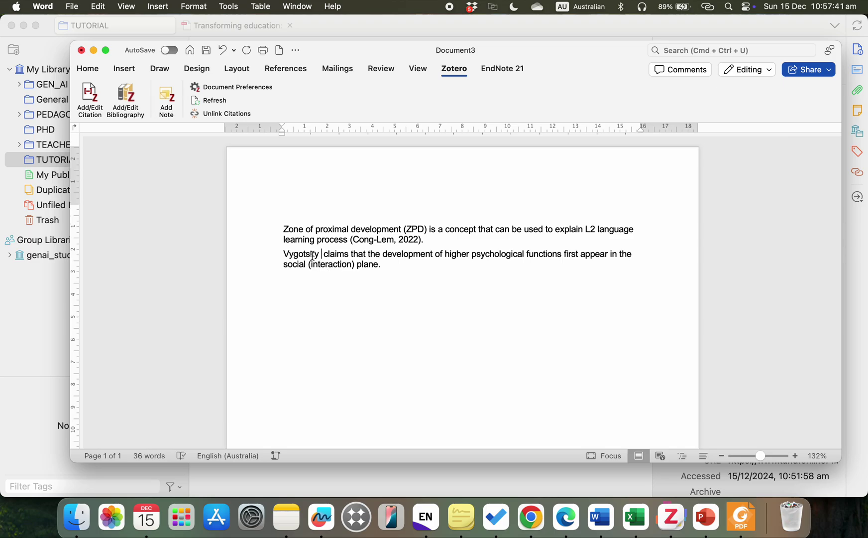
key("BackSpace")
Step: Start a Zotero citation after "Vygotsky", search for "vygotsky 1978", and choose Mind in society: The development of higher psychological processes
left_click(97, 103)
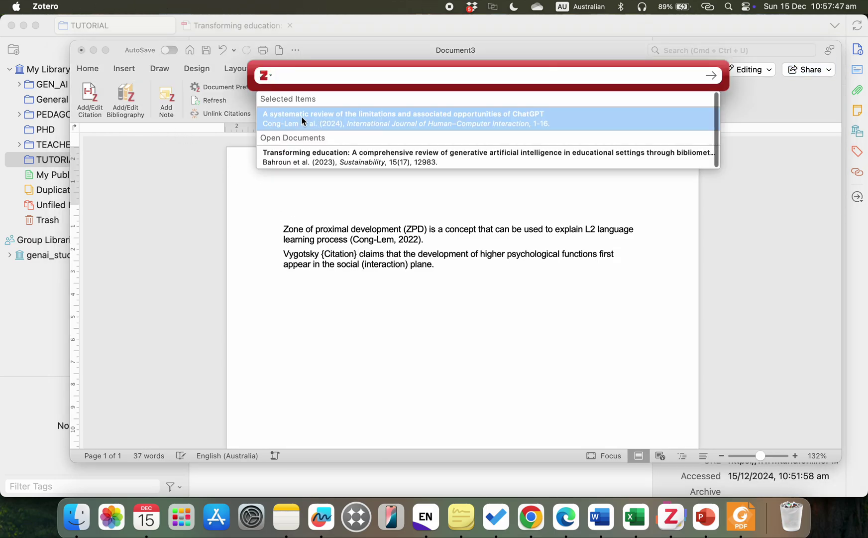
type("vygot")
type("sky")
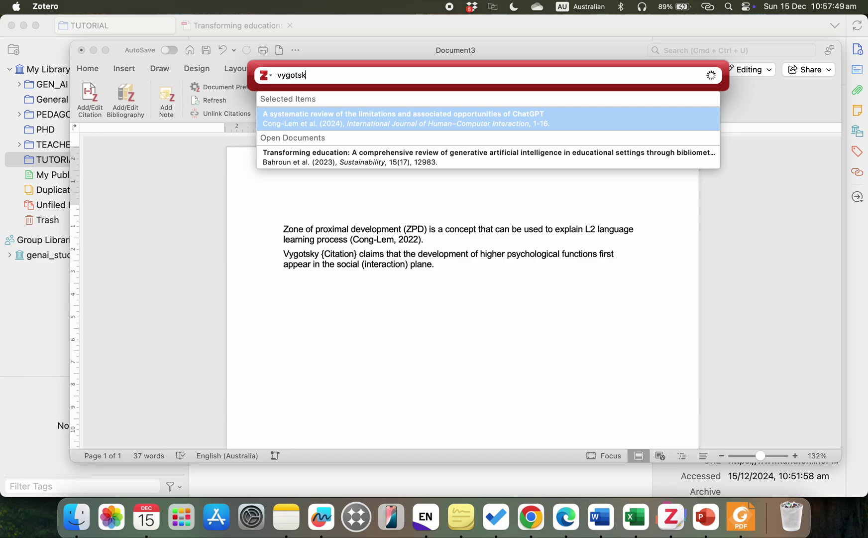
key("Return")
key("BackSpace")
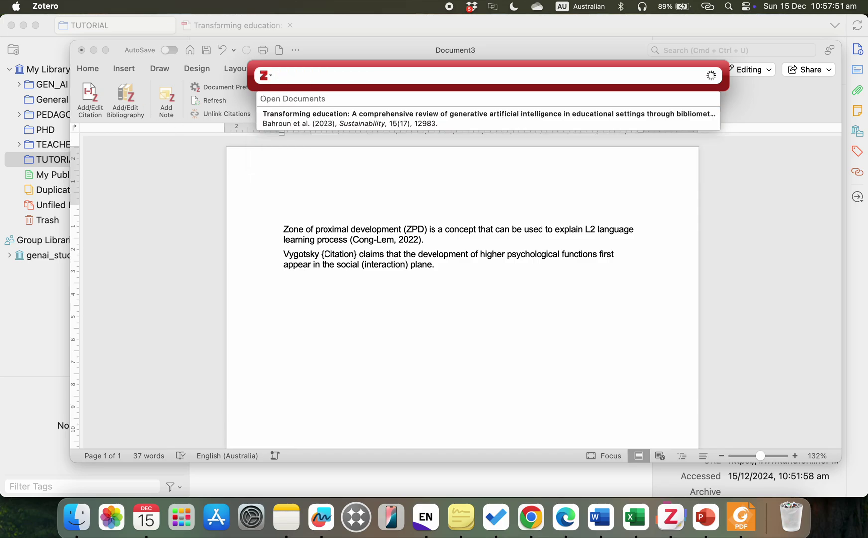
type("vygotsky")
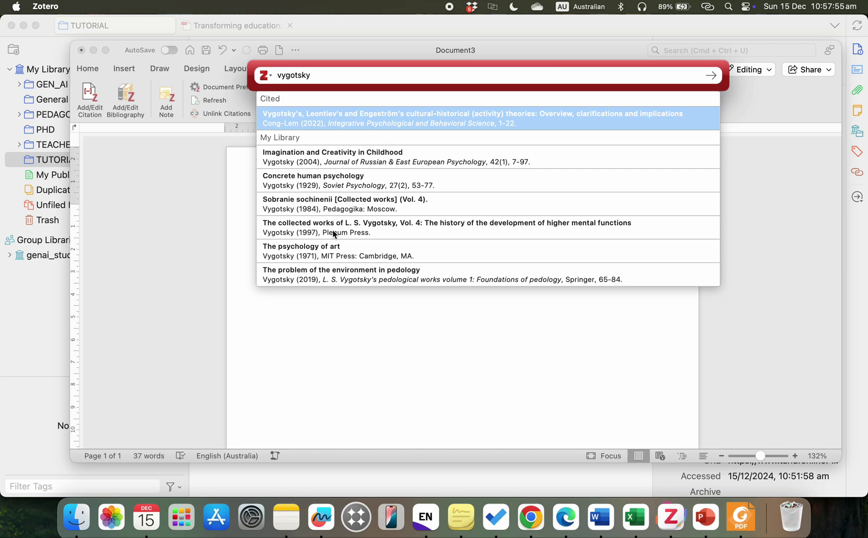
type(" 1978")
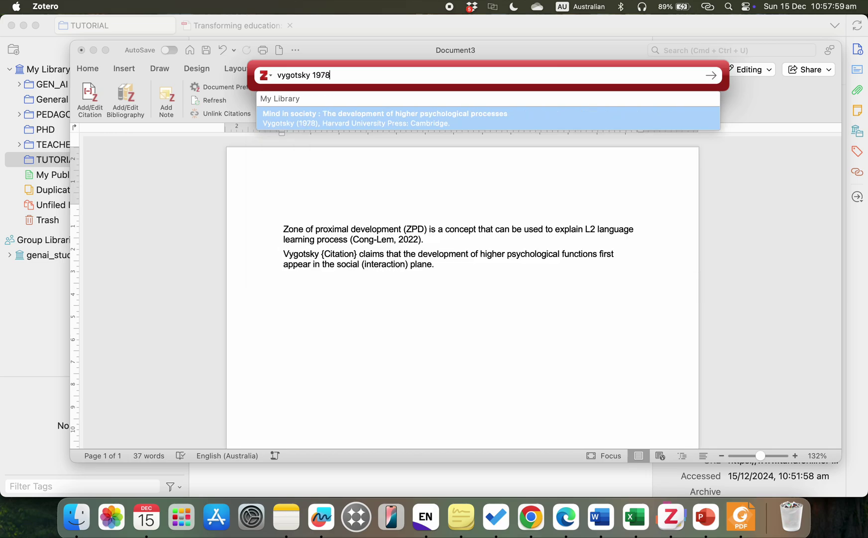
left_click(427, 122)
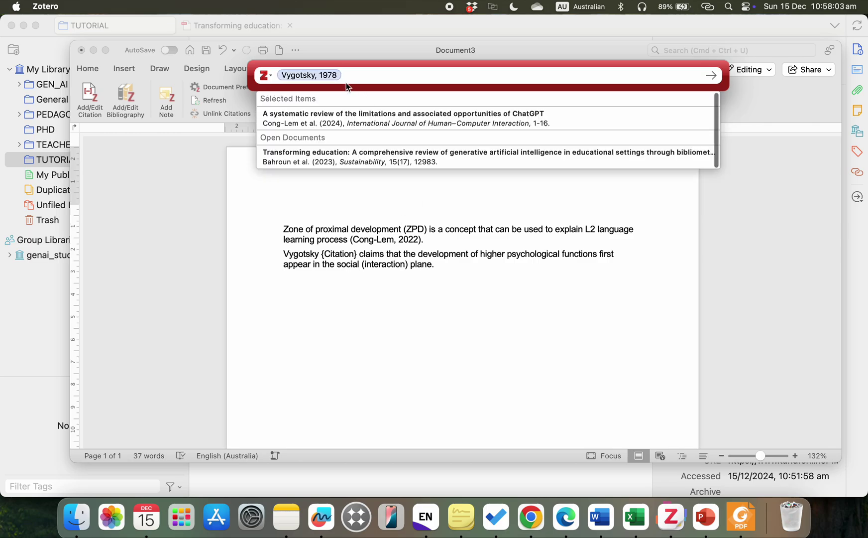
Step: Check the Omit Author option in the Vygotsky 1978 citation's details, leave it off, and insert the citation
left_click(317, 79)
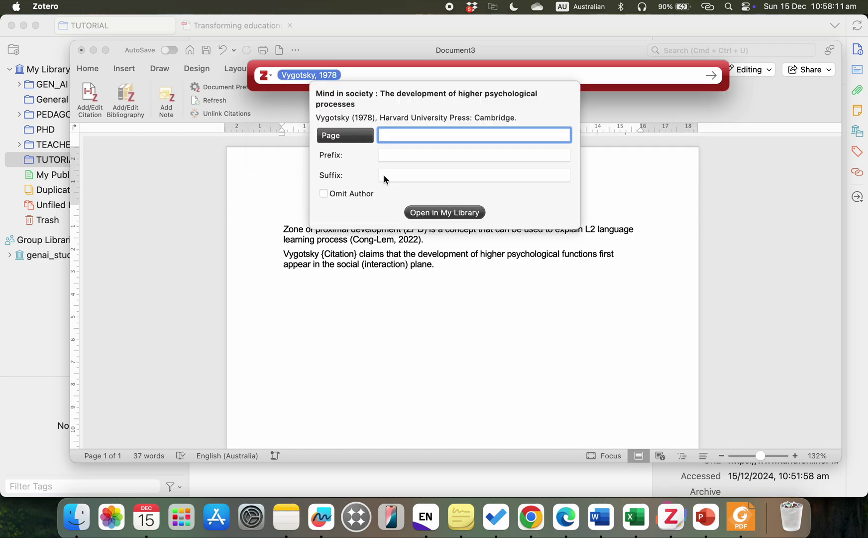
left_click(357, 194)
left_click(357, 194)
left_click(376, 79)
key("Return")
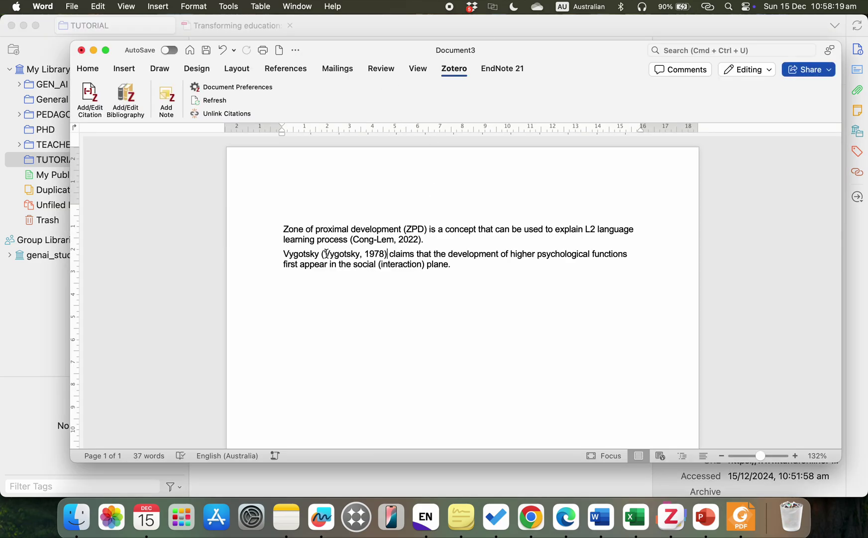
Step: Edit the inserted Vygotsky 1978 citation so that the author's name is omitted
left_click(324, 254)
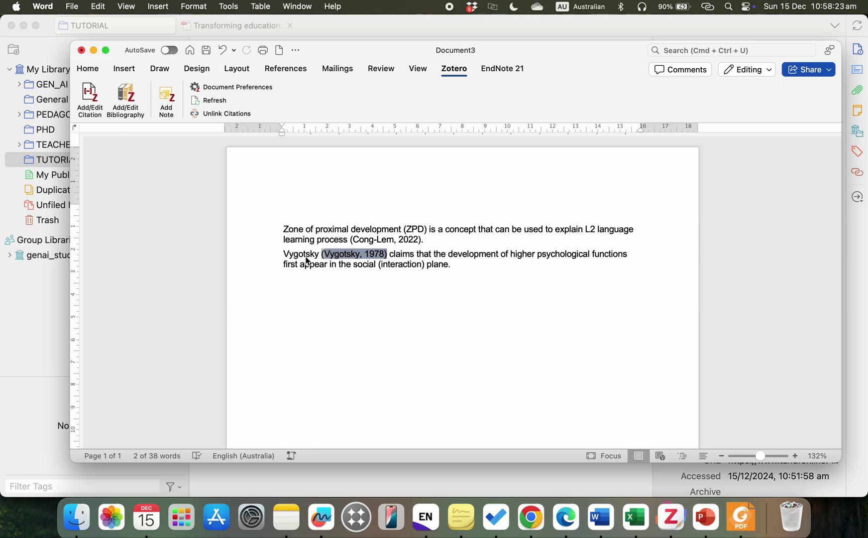
double_click(308, 259)
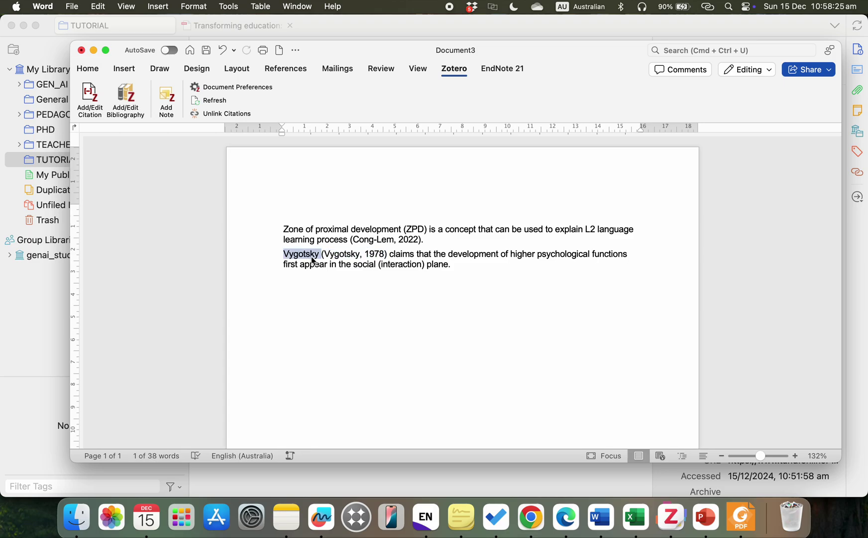
left_click(345, 257)
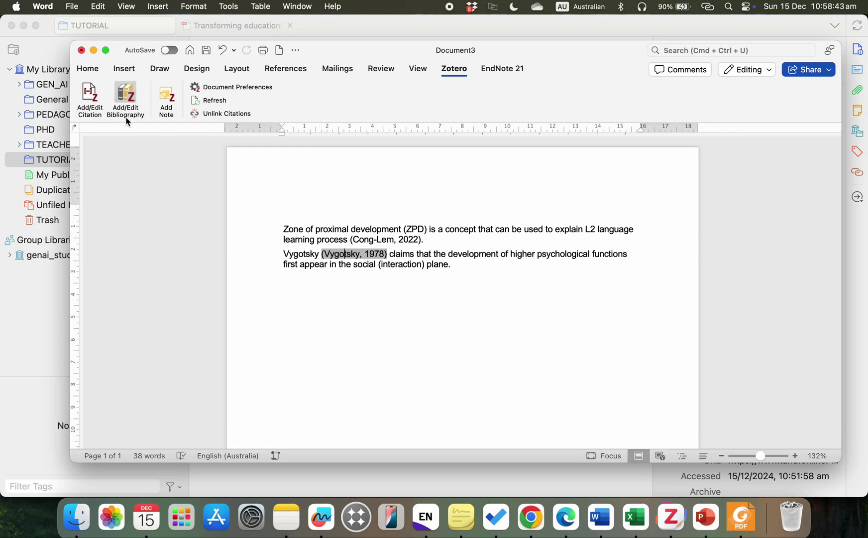
left_click(92, 94)
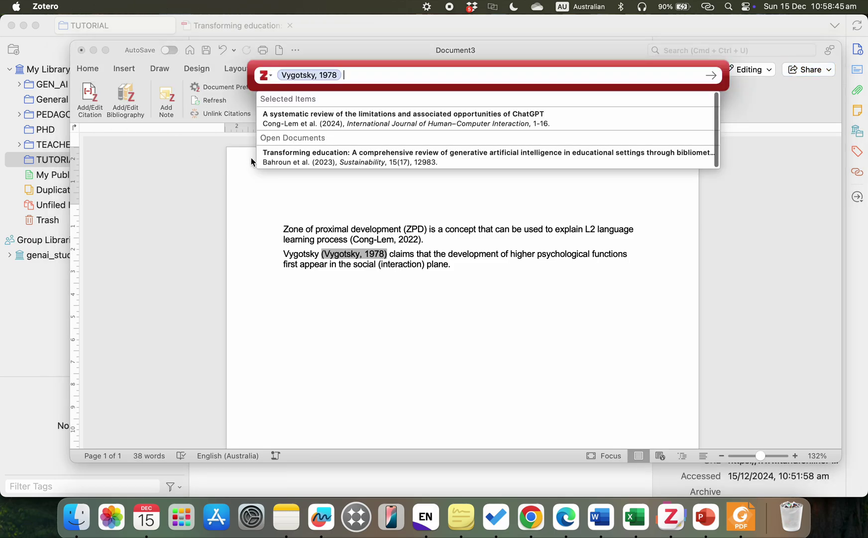
left_click(320, 78)
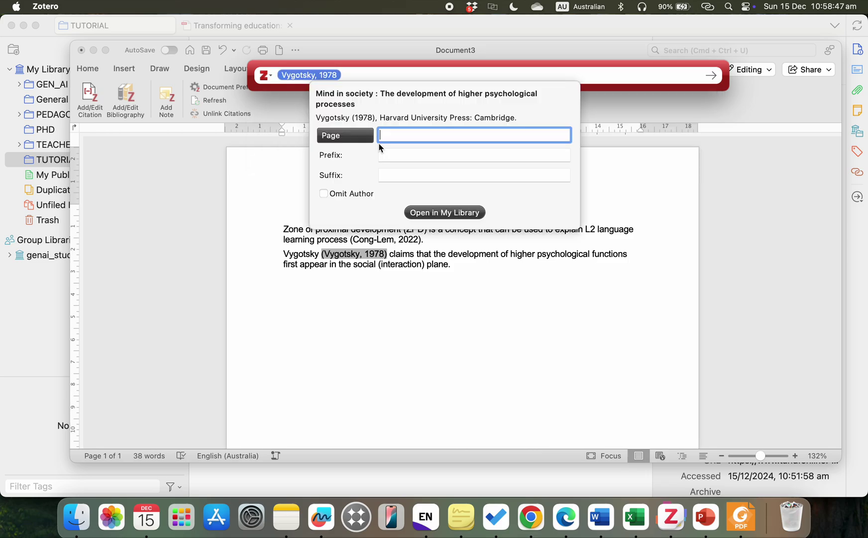
left_click(362, 198)
key("Return")
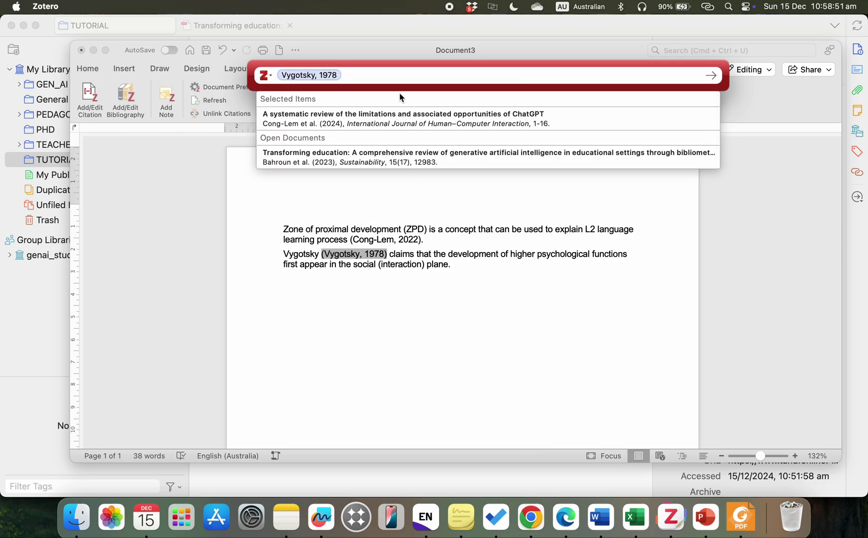
key("Return")
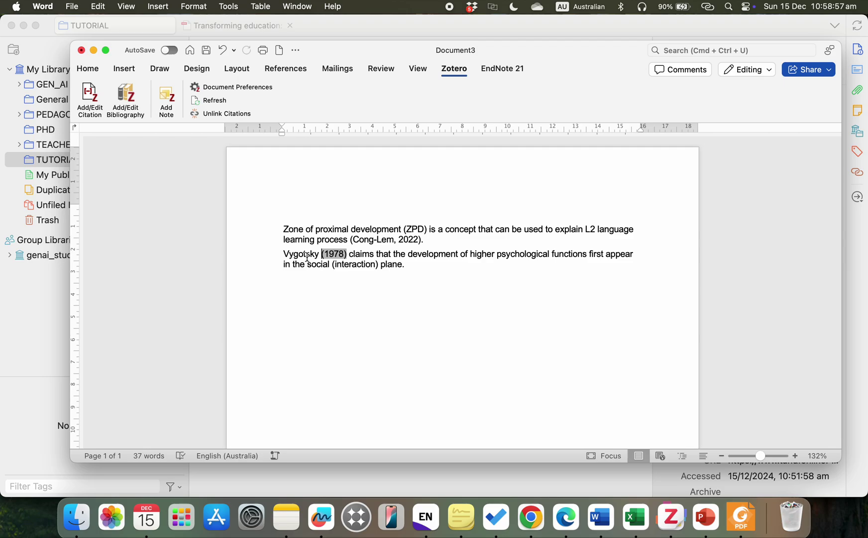
left_click(349, 263)
left_click_drag(413, 266, 288, 231)
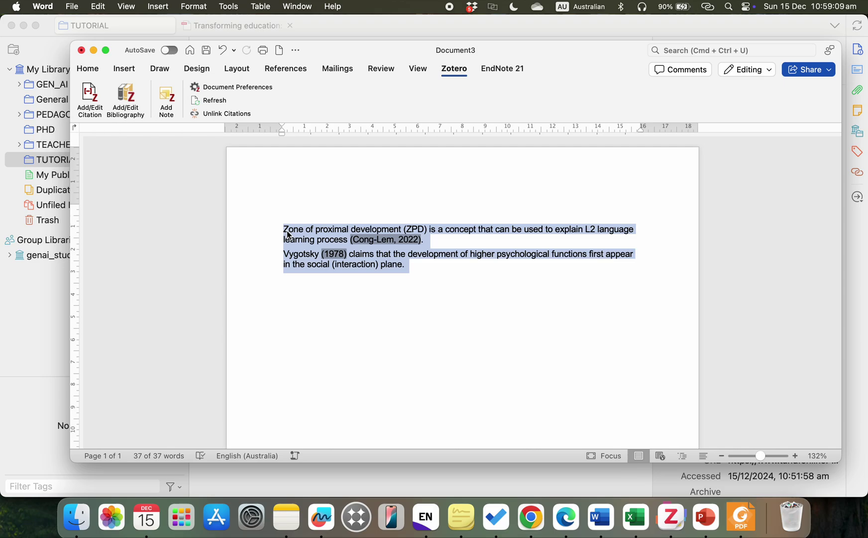
left_click(421, 278)
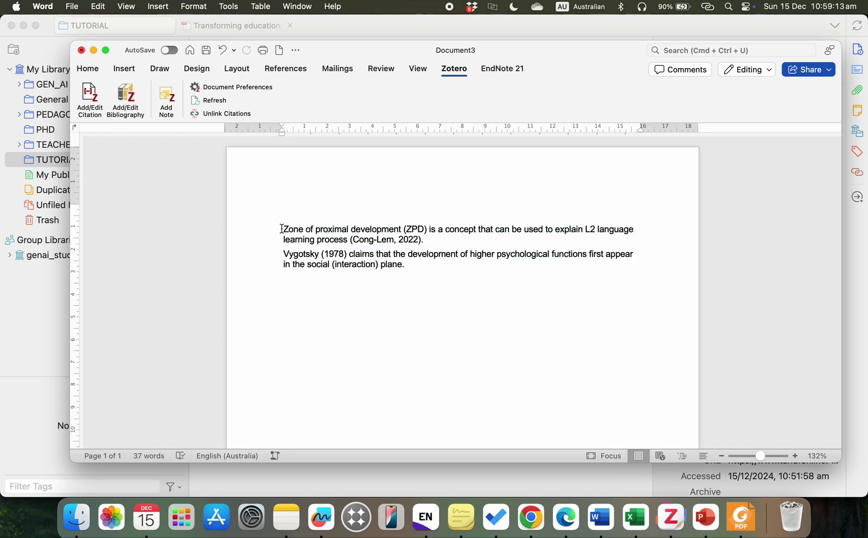
Step: Add the heading "Introduction" above the first paragraph, followed by an empty line
left_click(282, 229)
type("Introduction")
key("Return")
key("Return")
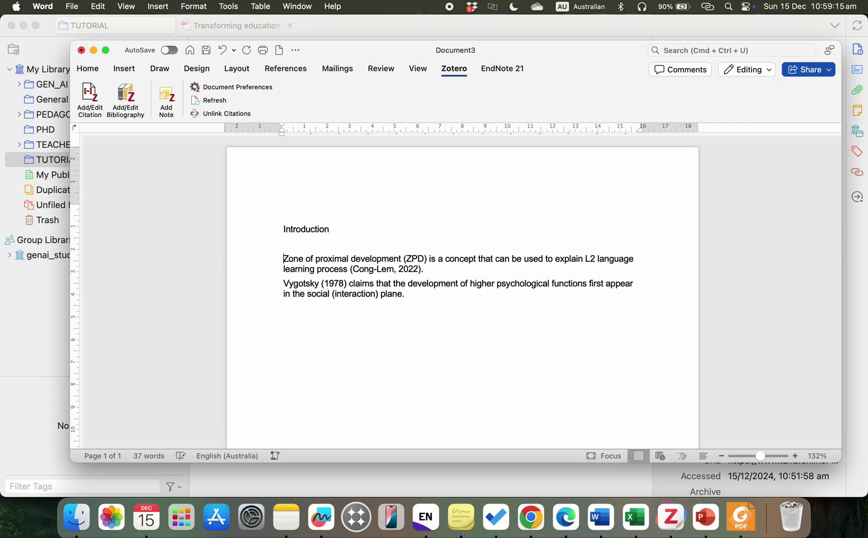
key("BackSpace")
key("Up")
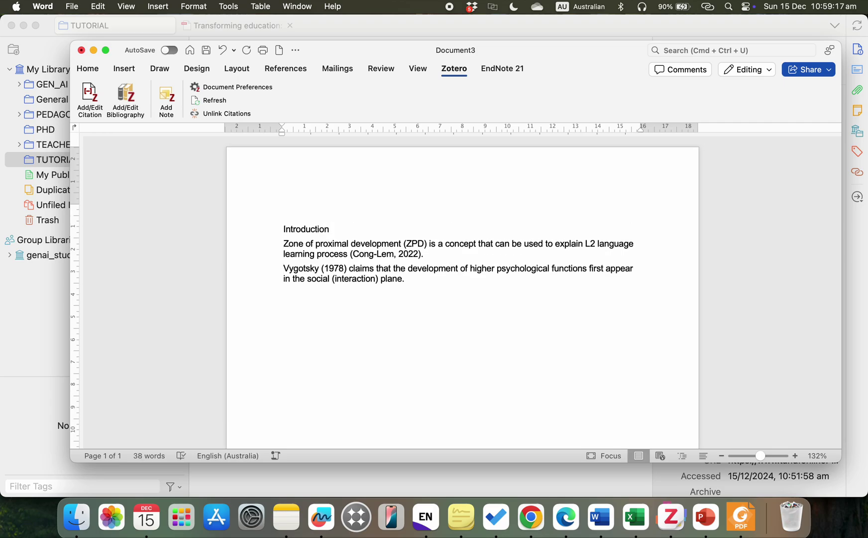
key("Return")
Step: Below the last paragraph, add the headings "Literature Review", "Methodology" and "Result", separated by empty lines
key("Down")
left_click(283, 323)
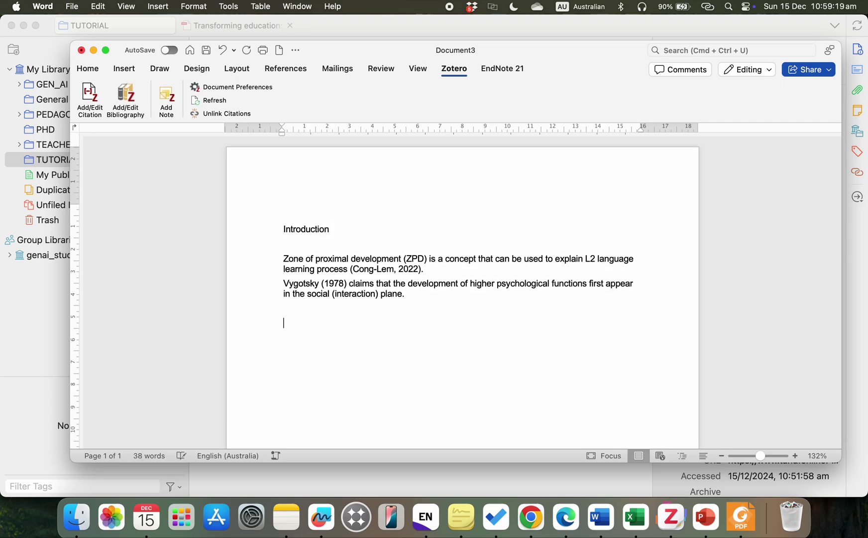
type("Literature")
type(" Review  ")
type("Methodology")
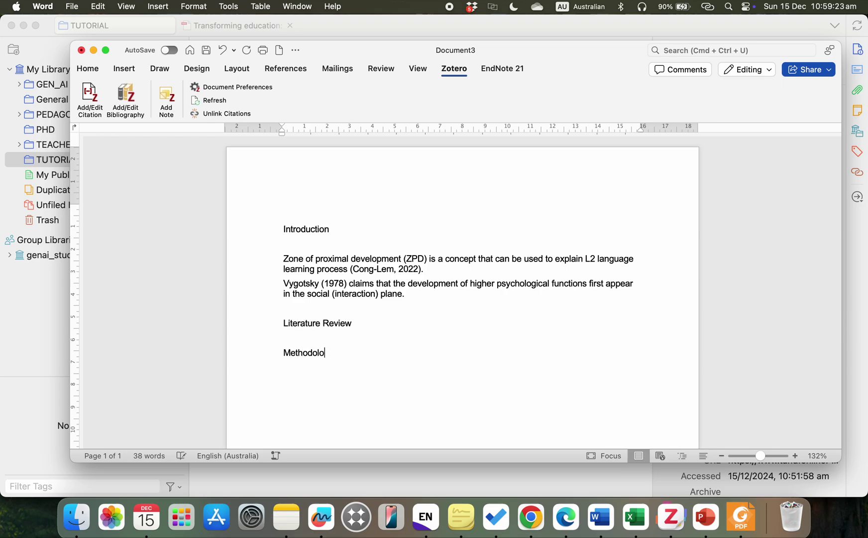
key("Return")
type("Result")
key("Return")
Step: Add the headings "Discussion" and "References" at the end of the document, with a blank line below References
type("F")
key("BackSpace")
type("Discussino")
key("Return")
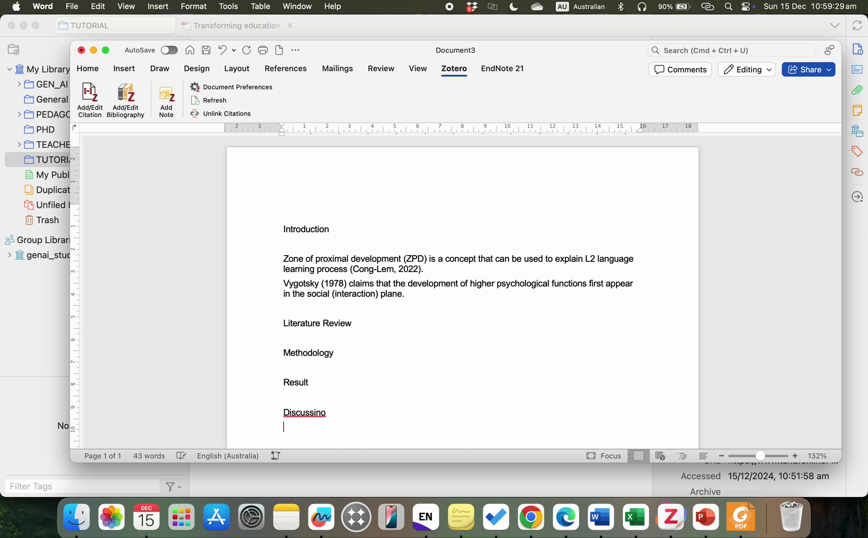
key("BackSpace")
key("BackSpace")
key("BackSpace")
type("on")
key("Return")
key("Return")
type("References")
key("Return")
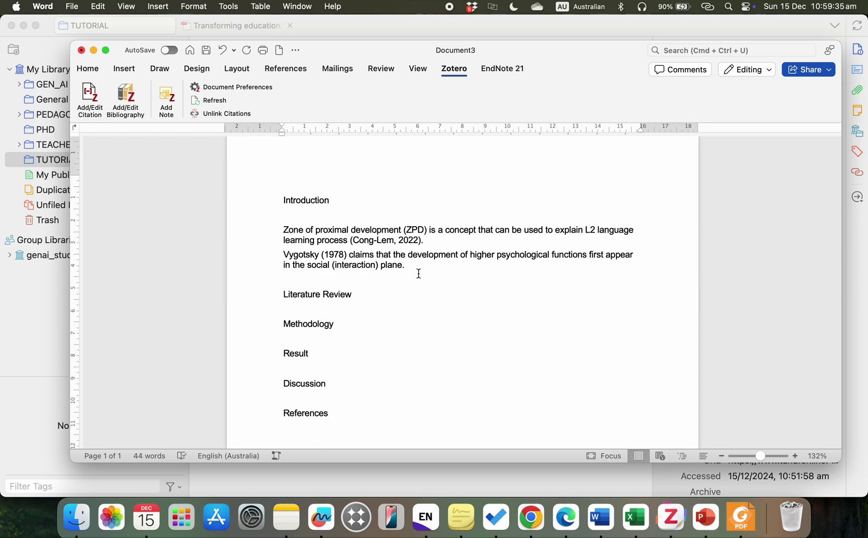
Step: Insert the Zotero bibliography below the References heading, allowing Zotero to access data from other apps
scroll(432, 271, "down", 3)
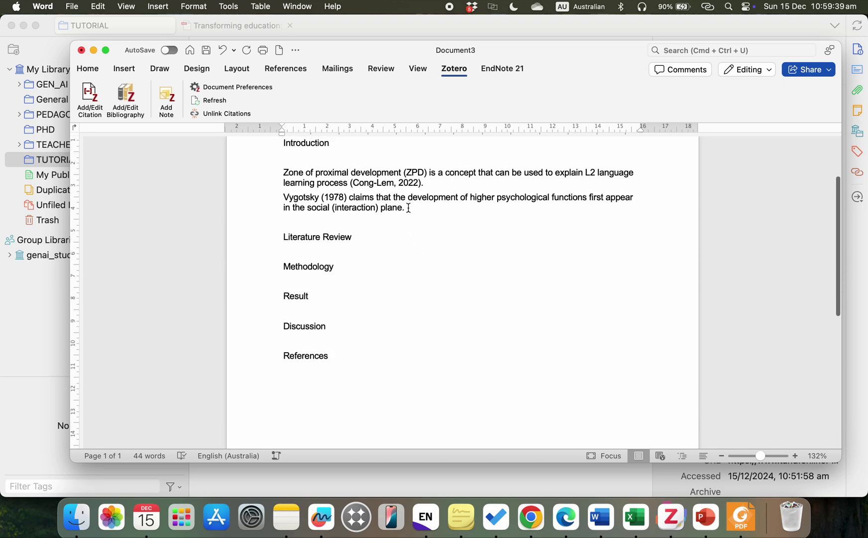
left_click_drag(414, 209, 318, 182)
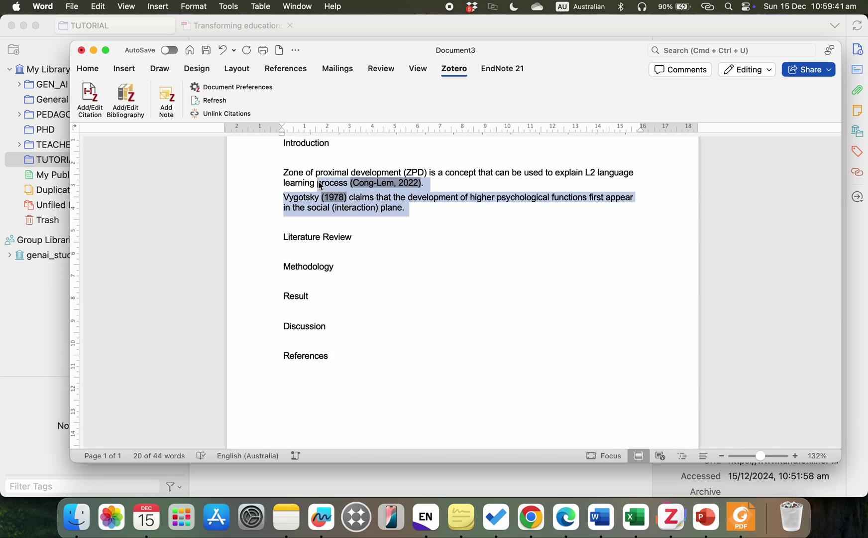
left_click(317, 375)
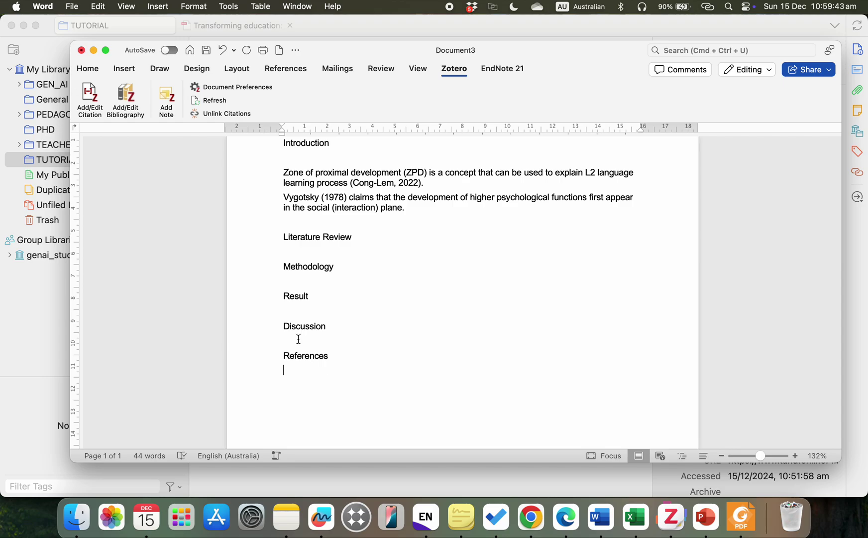
left_click(124, 99)
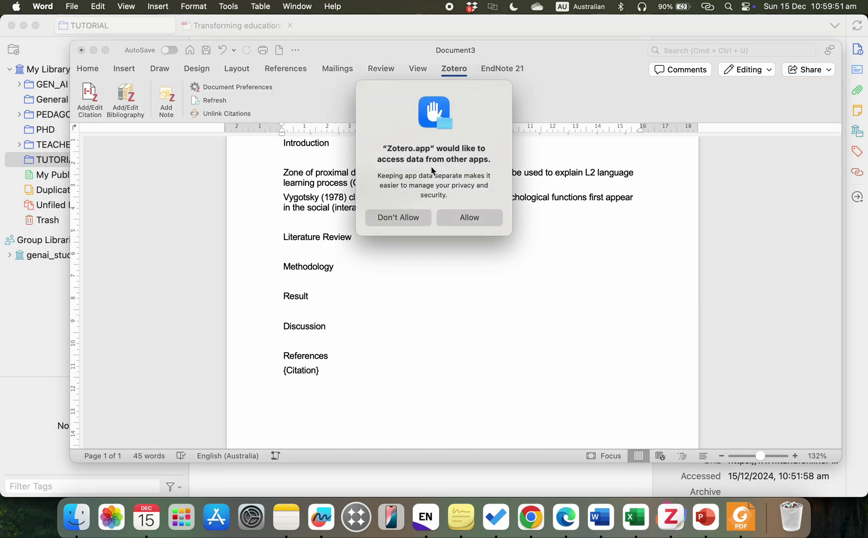
left_click(475, 217)
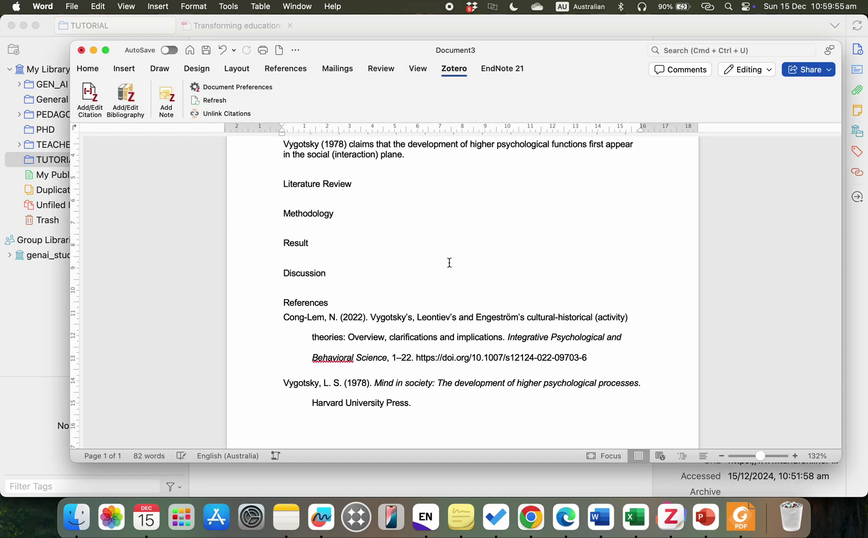
Step: Make the "References" heading bold
left_click_drag(438, 412, 292, 317)
double_click(305, 303)
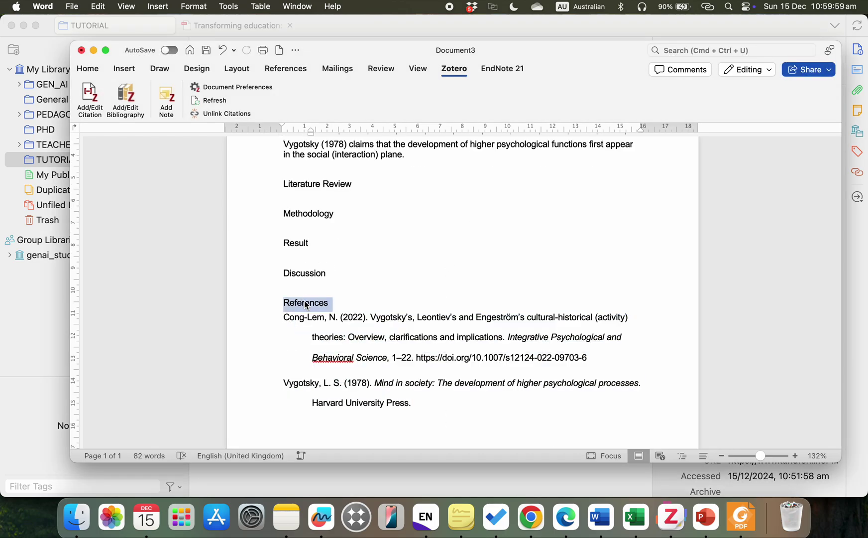
key("super+b")
left_click(373, 340)
scroll(399, 324, "up", 5)
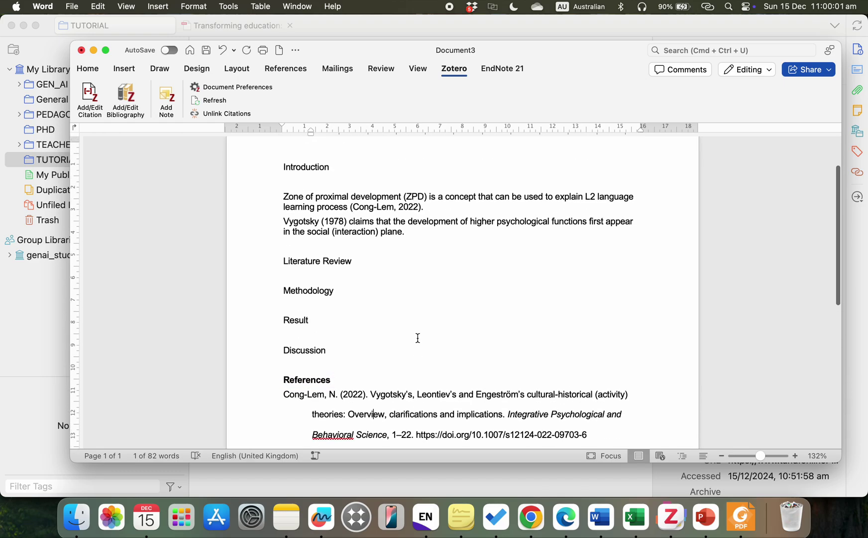
scroll(406, 262, "down", 5)
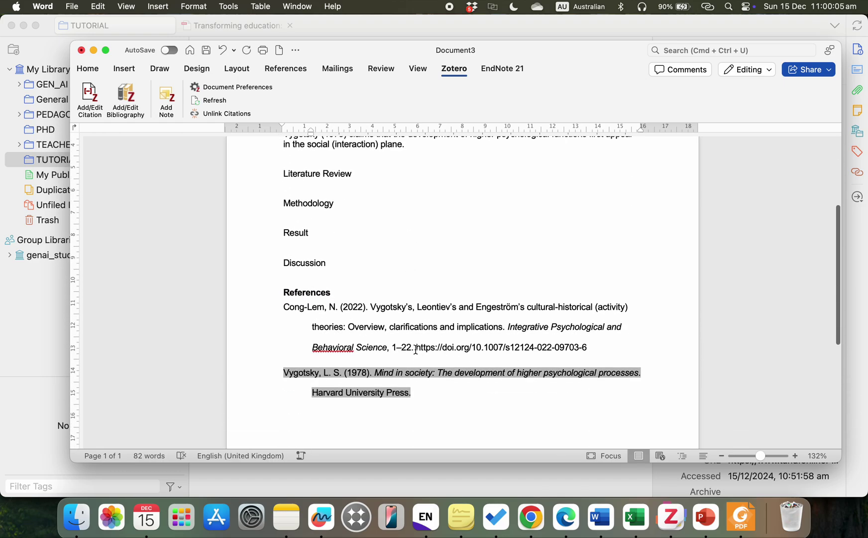
scroll(415, 349, "up", 1)
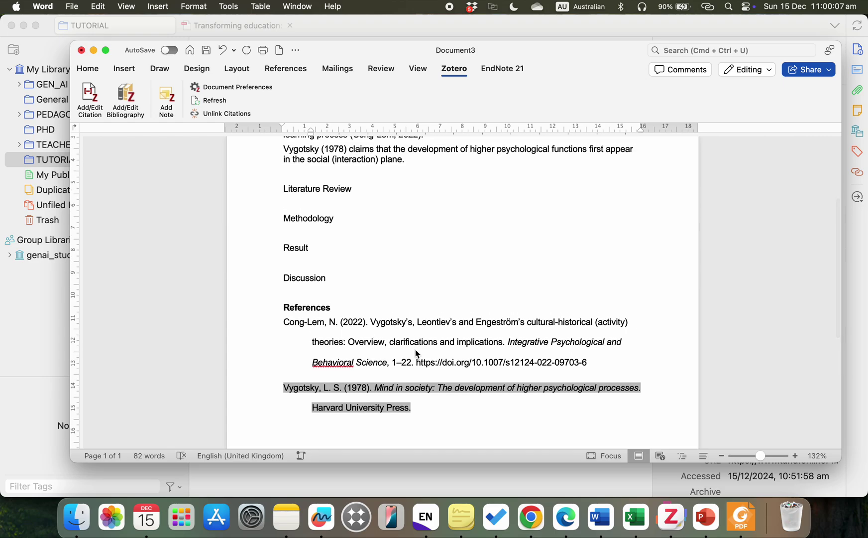
Step: Add the centred heading "Title" above Introduction, followed by an empty line
scroll(417, 324, "up", 5)
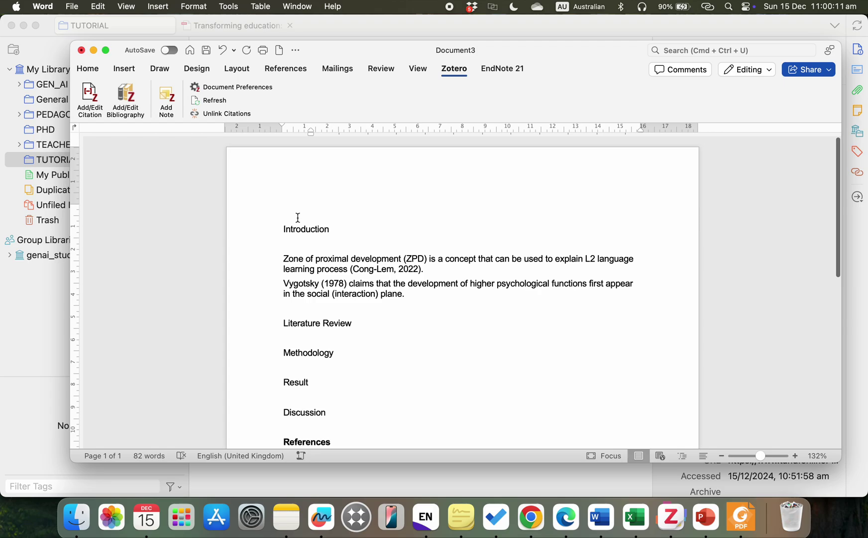
left_click(296, 217)
type("Title")
key("super+e")
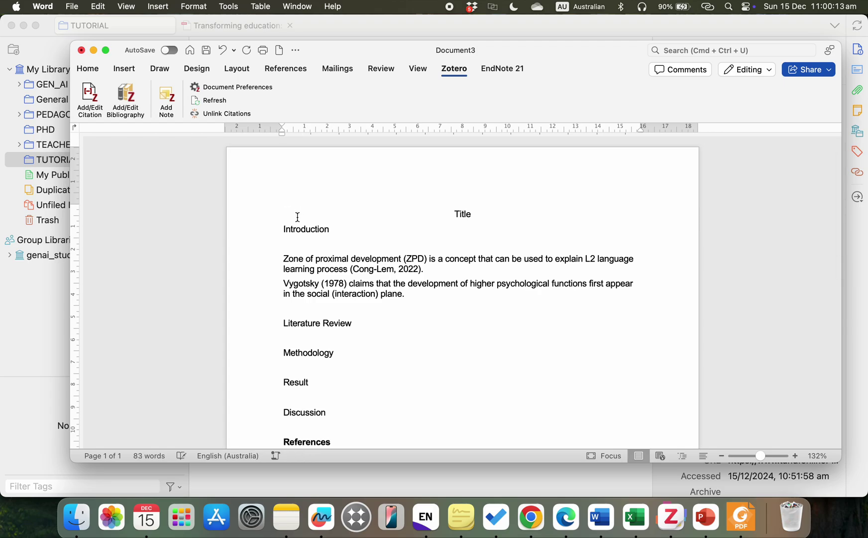
key("Return")
left_click(325, 246)
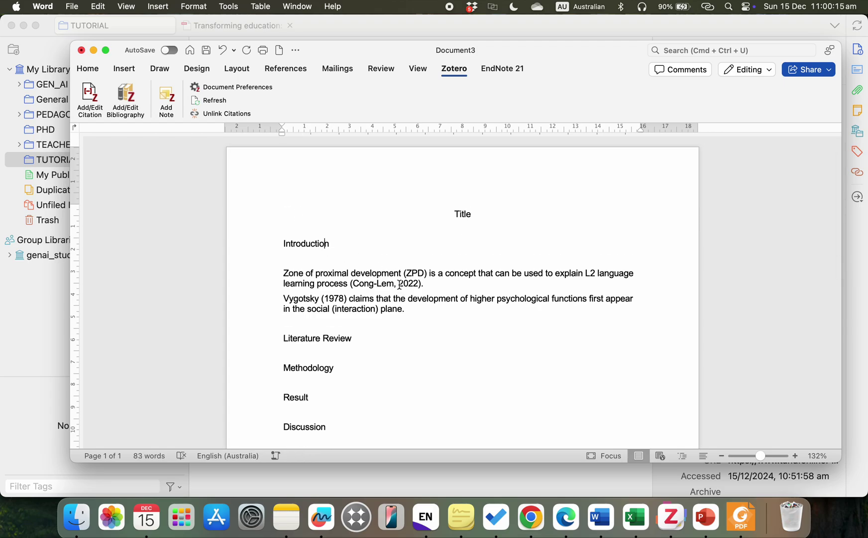
Step: Review the document from the title to the reference list, comparing the in-text citations with the entries under References
scroll(400, 285, "down", 3)
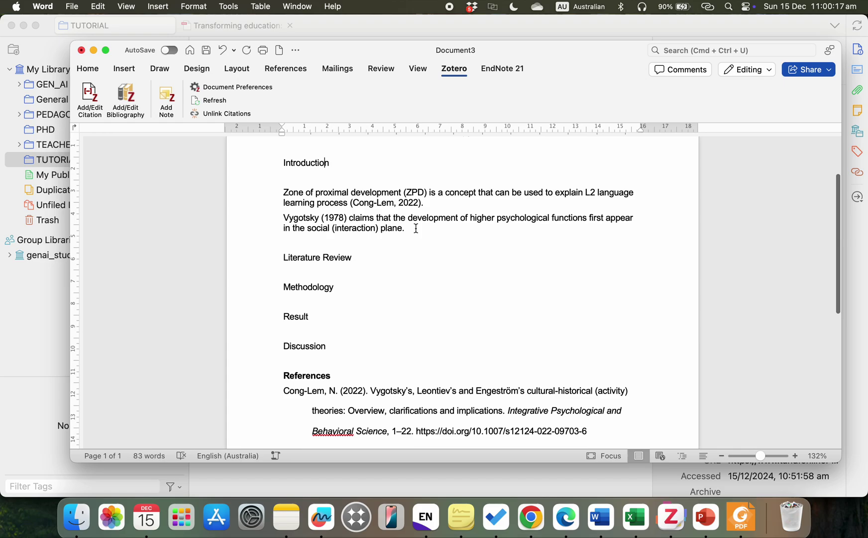
scroll(411, 286, "down", 2)
scroll(370, 329, "down", 2)
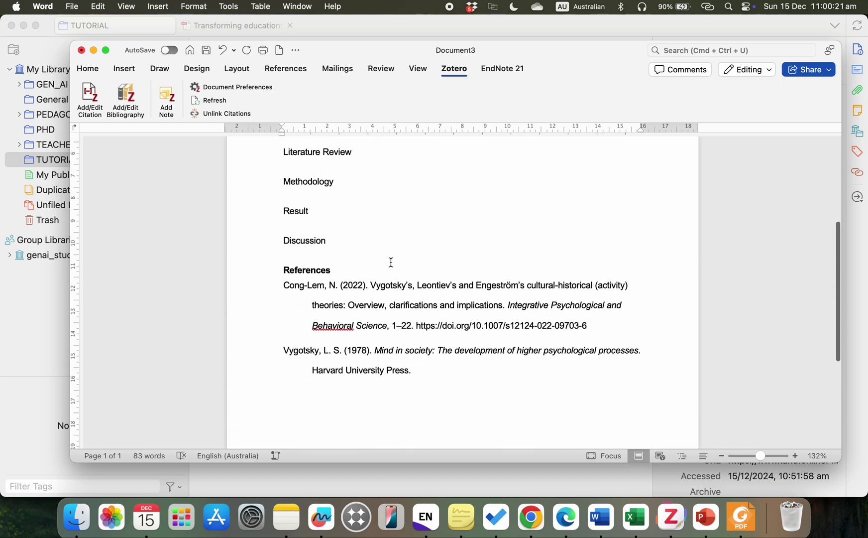
scroll(390, 262, "up", 6)
left_click(382, 241)
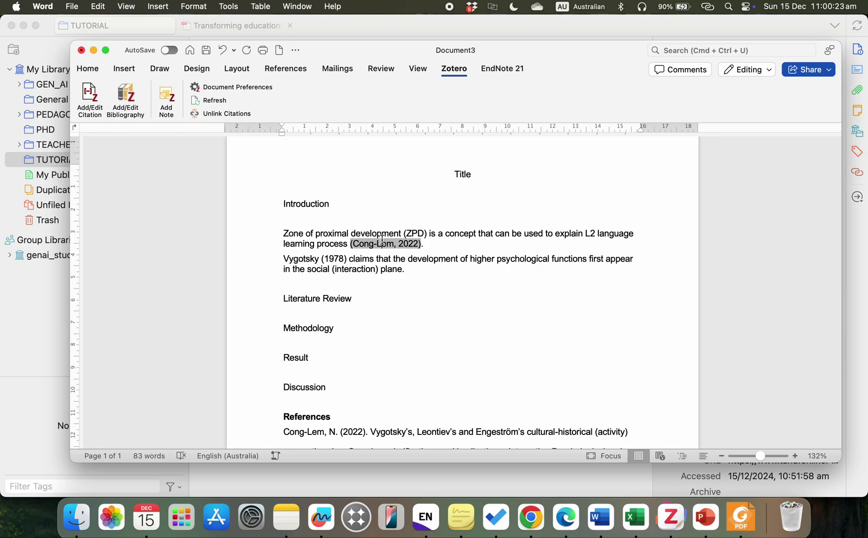
scroll(427, 323, "down", 6)
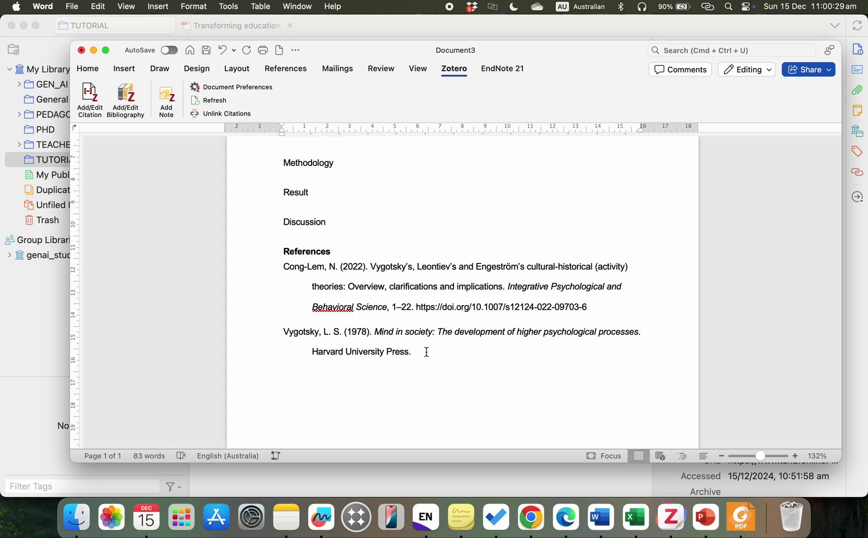
scroll(441, 353, "up", 8)
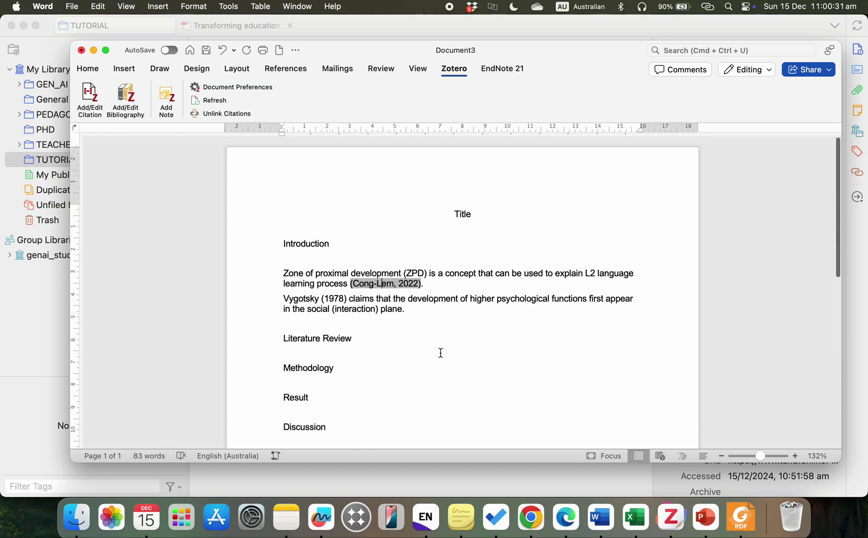
left_click(479, 222)
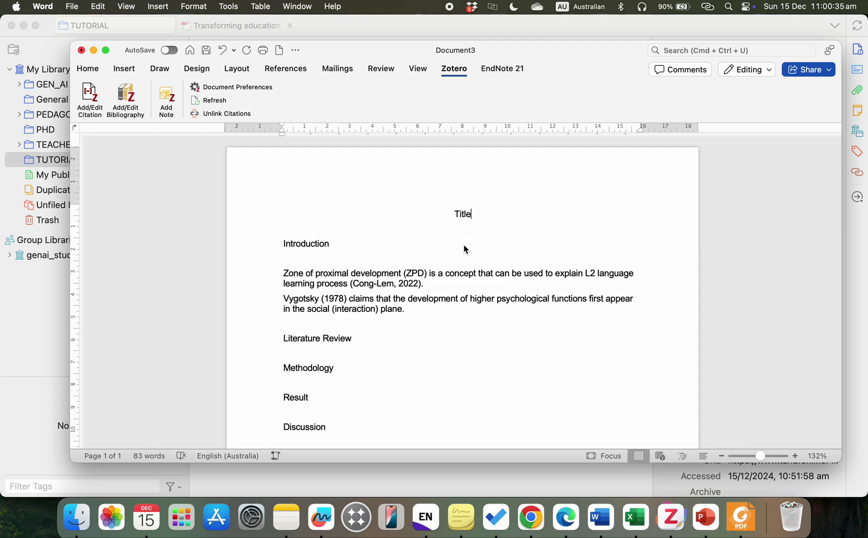